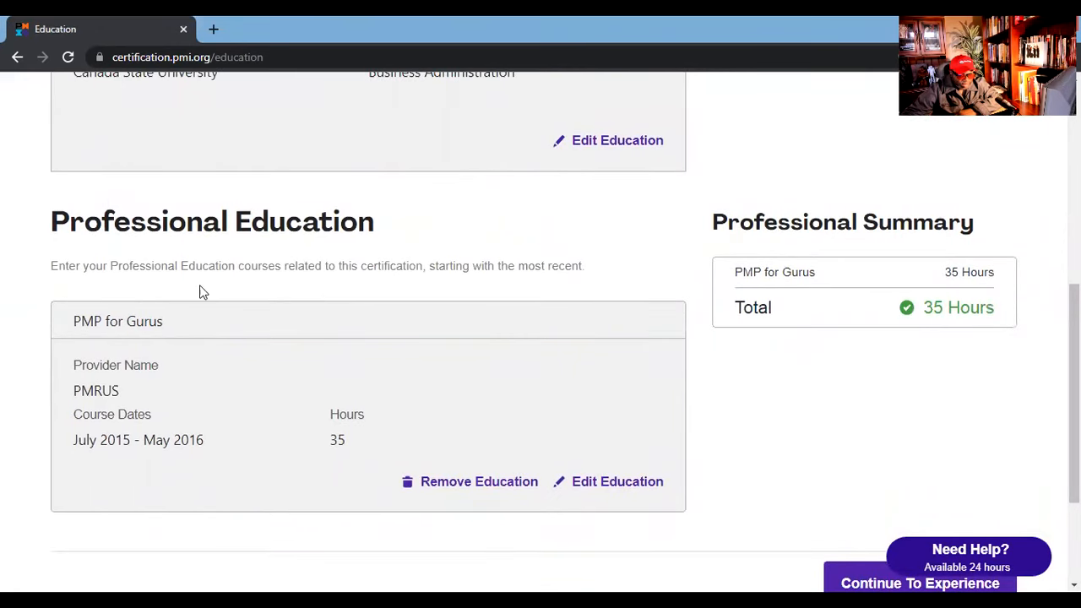
# Review the Professional Education section's instructions and hours summary on the Education page.
pyautogui.scroll(-1, 188, 306)
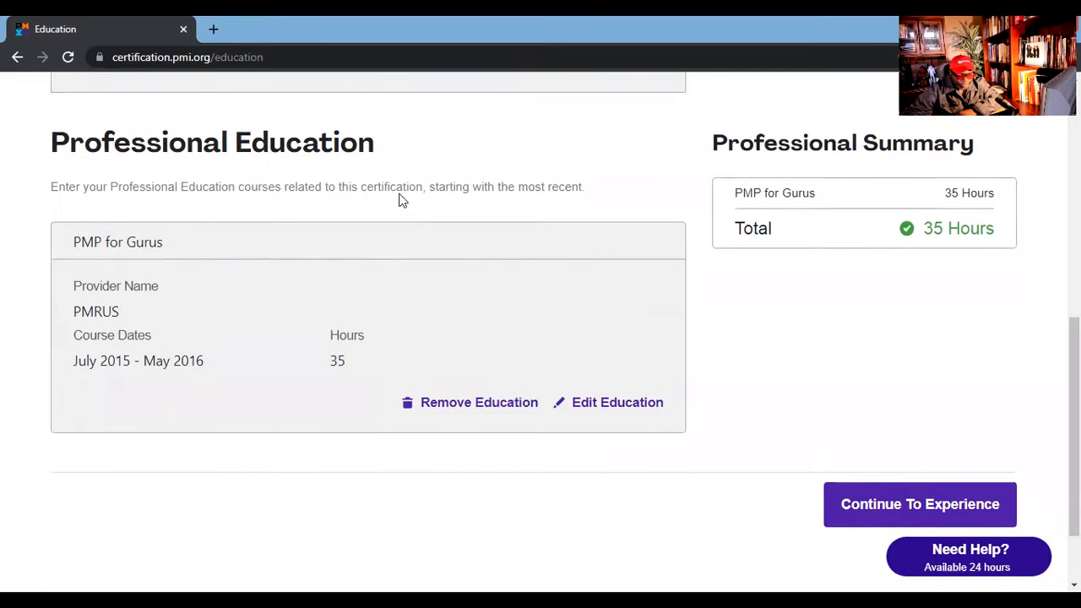
pyautogui.moveTo(396, 187); pyautogui.dragTo(578, 179)
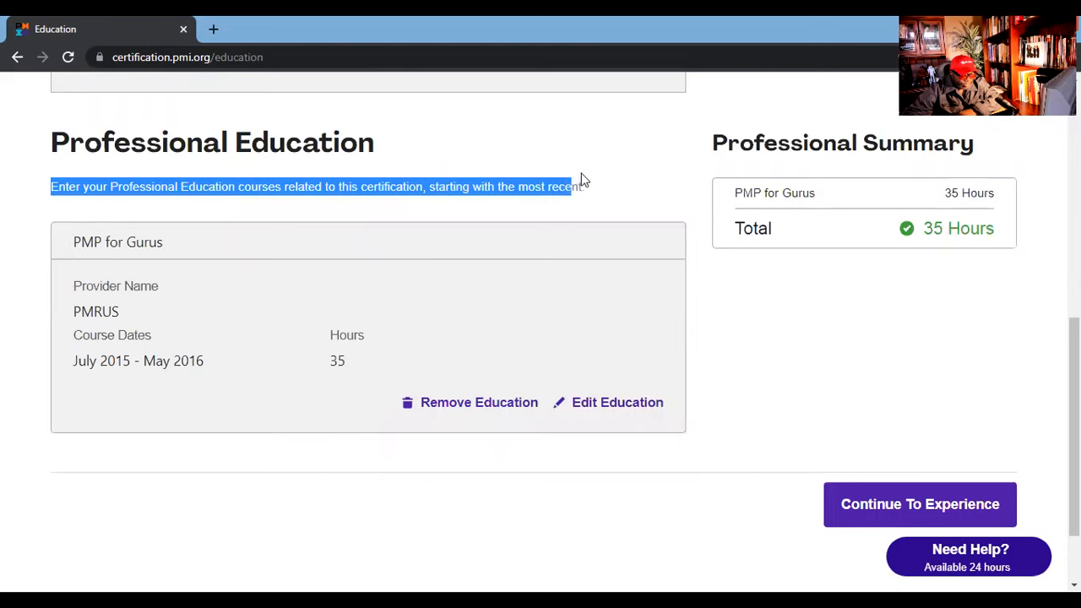
pyautogui.click(596, 183)
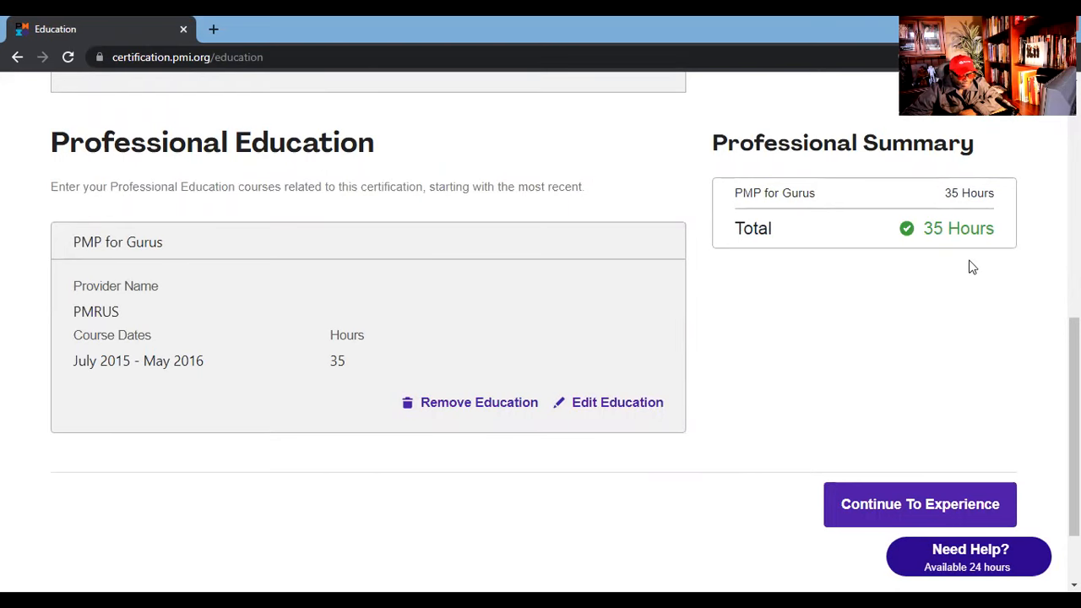
pyautogui.scroll(4, 781, 359)
pyautogui.scroll(1, 783, 350)
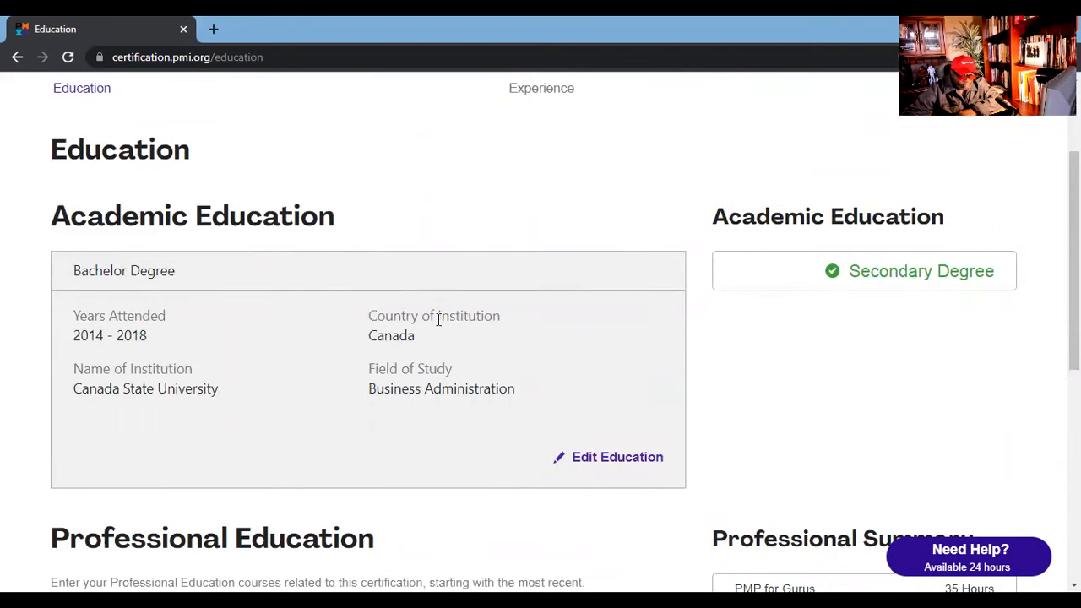
# Open the academic education entry for editing and look through the options for the highest level of education.
pyautogui.click(603, 460)
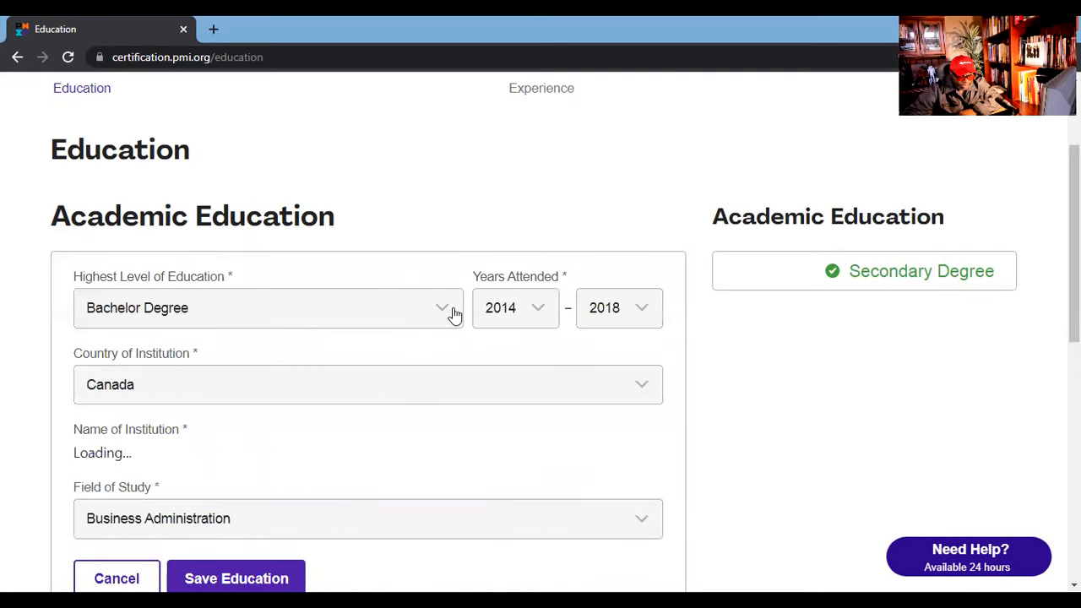
pyautogui.moveTo(72, 278); pyautogui.dragTo(233, 278)
pyautogui.click(260, 278)
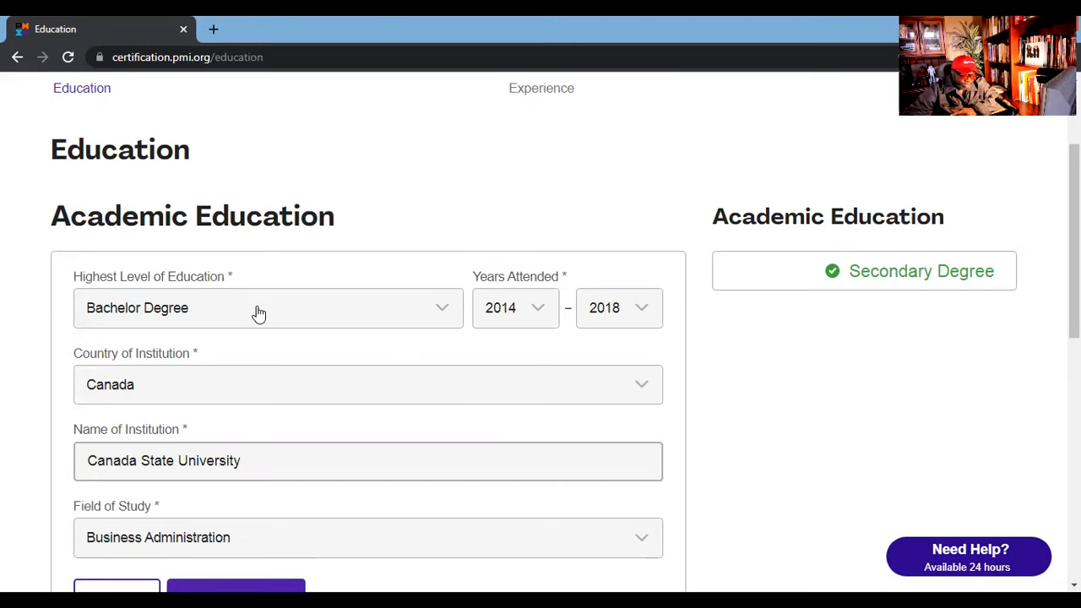
pyautogui.click(251, 308)
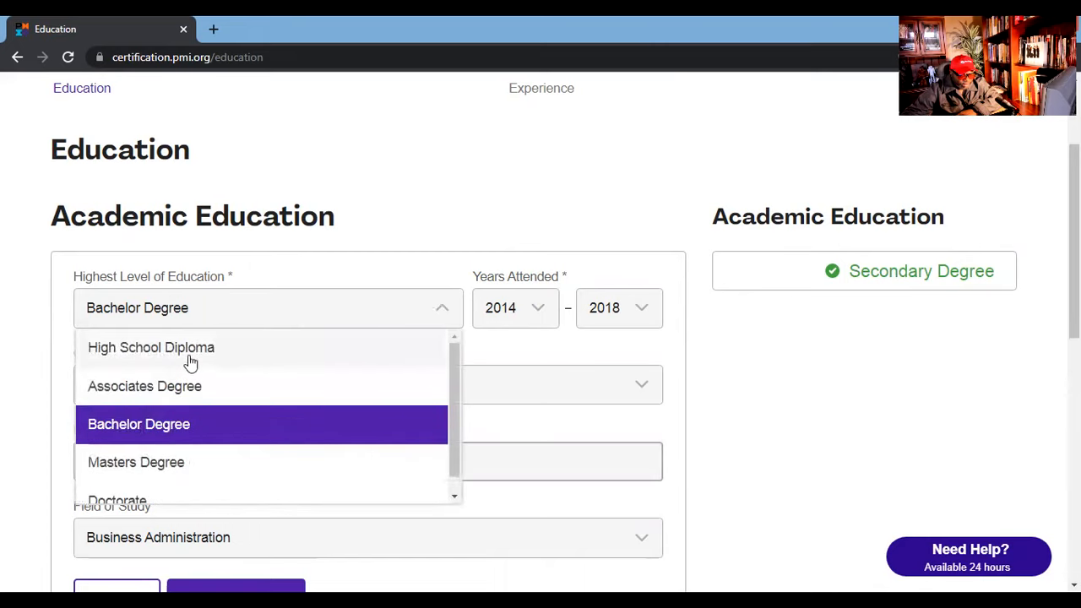
pyautogui.scroll(-1, 167, 422)
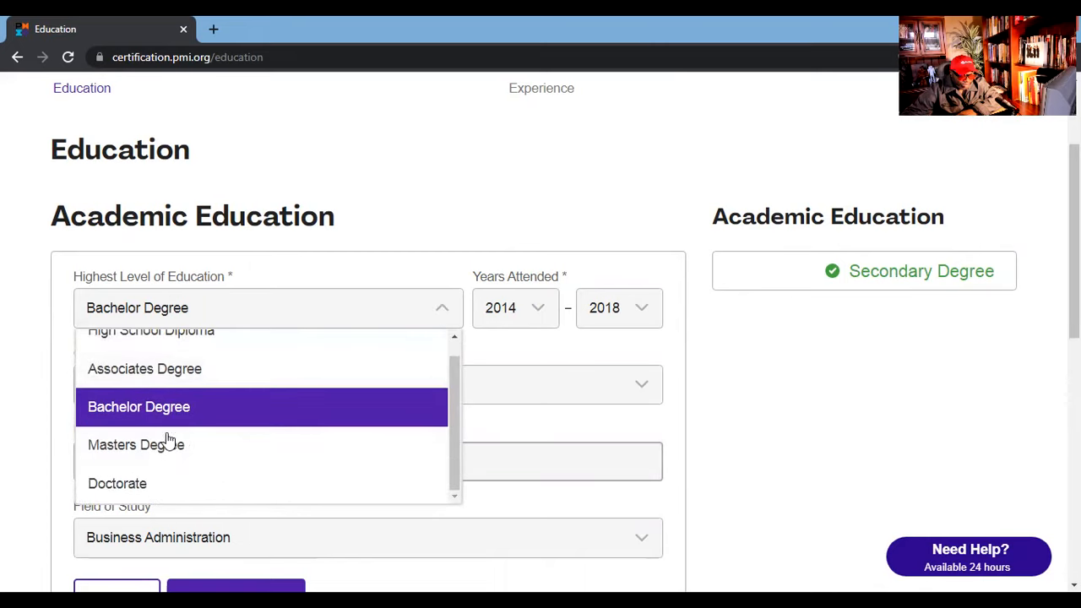
pyautogui.scroll(-2, 168, 439)
pyautogui.scroll(1, 152, 430)
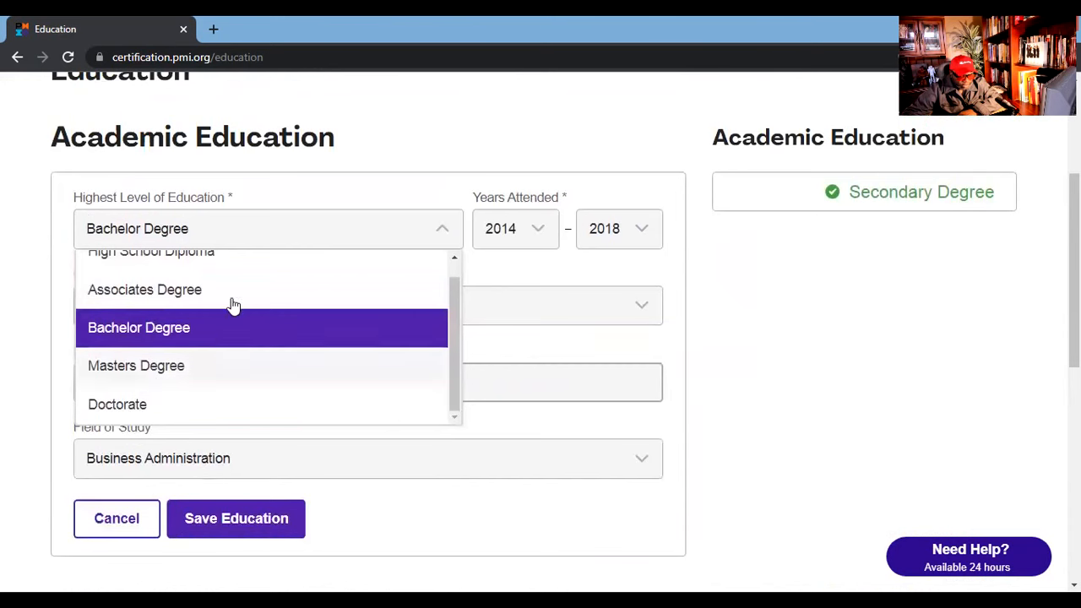
pyautogui.click(851, 339)
# Check the remaining academic education fields and save the entry with its existing details.
pyautogui.scroll(2, 359, 500)
pyautogui.scroll(-3, 292, 509)
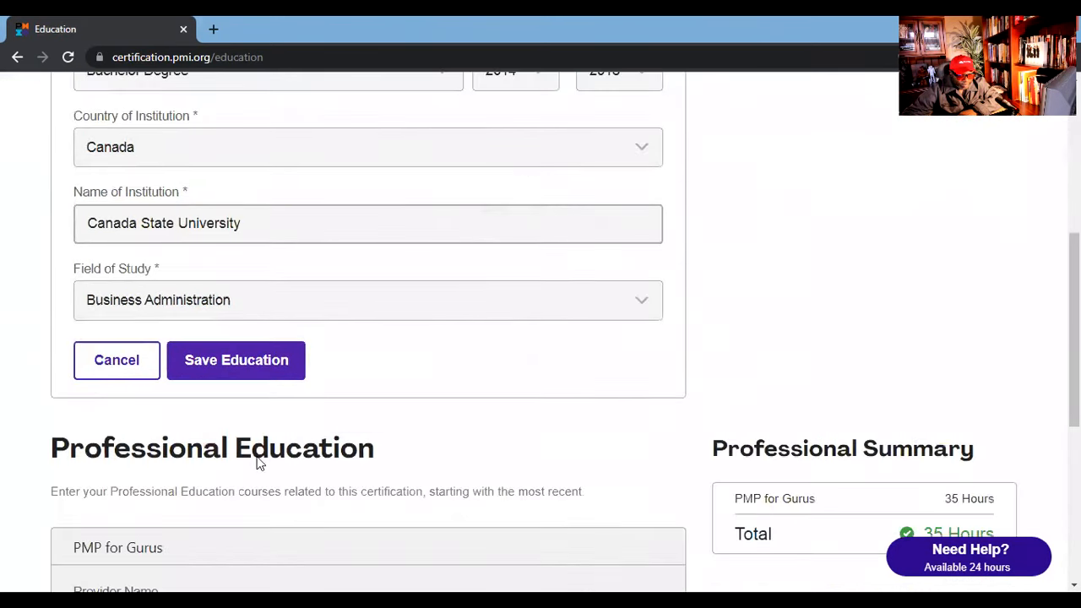
pyautogui.scroll(-5, 273, 380)
pyautogui.scroll(5, 287, 398)
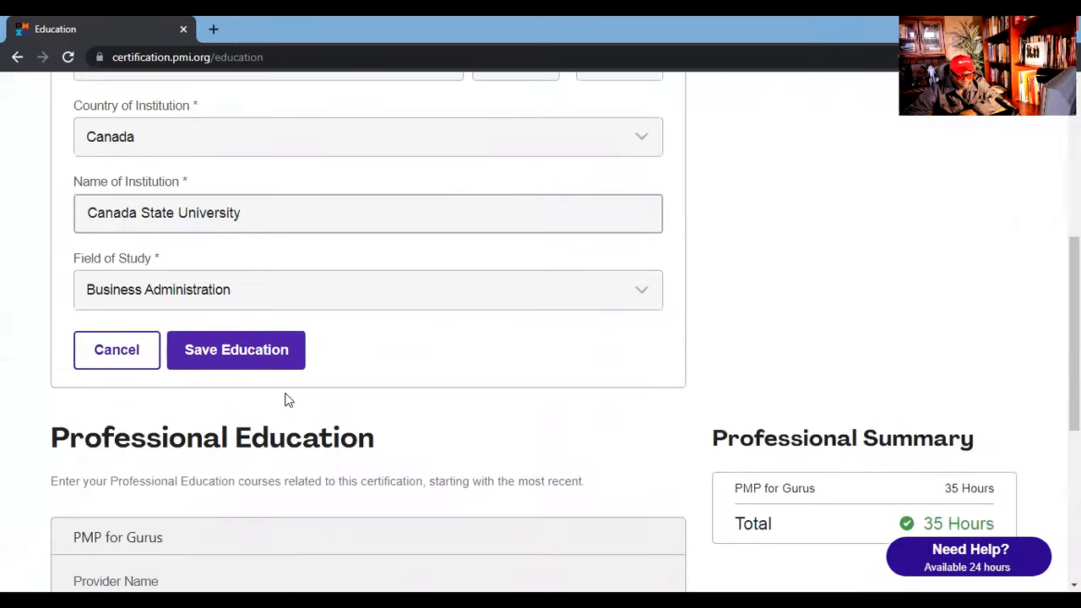
pyautogui.click(248, 358)
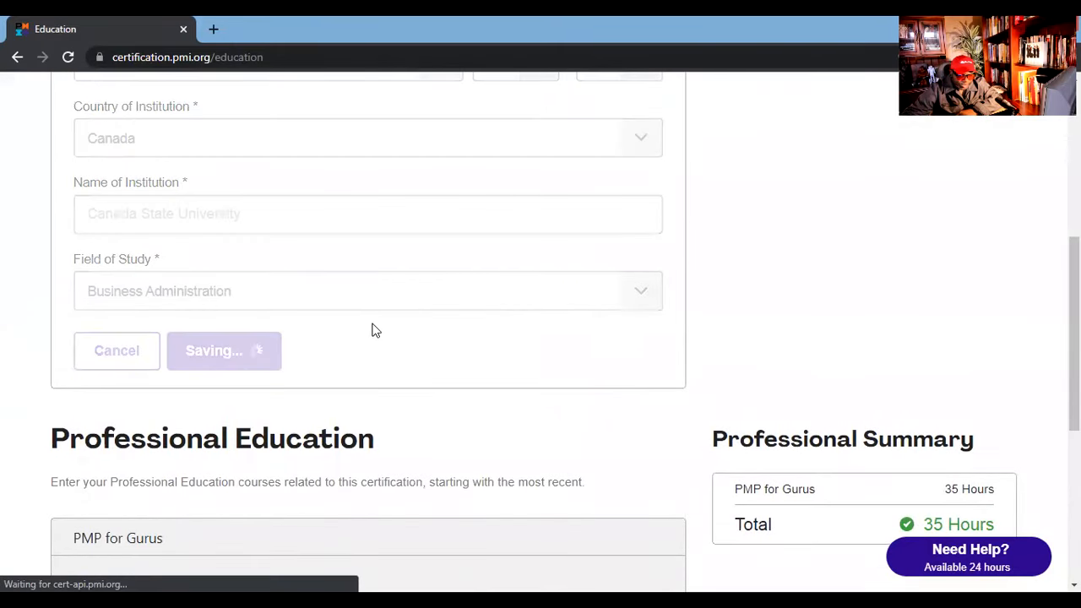
# Continue from the Education section to the Experience section of the PMP application.
pyautogui.scroll(6, 372, 343)
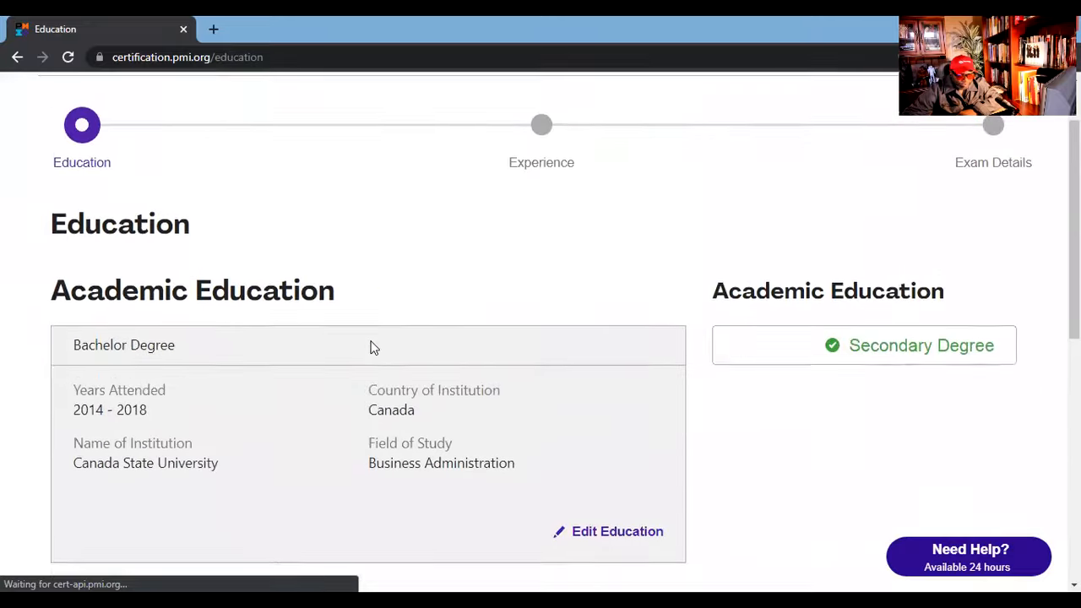
pyautogui.scroll(-10, 449, 355)
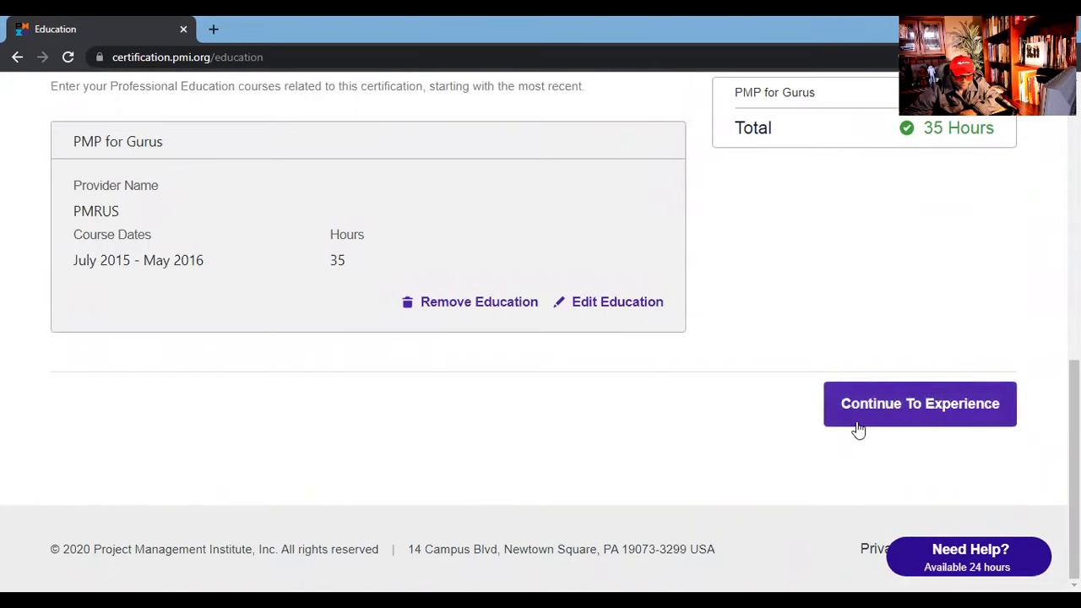
pyautogui.click(891, 410)
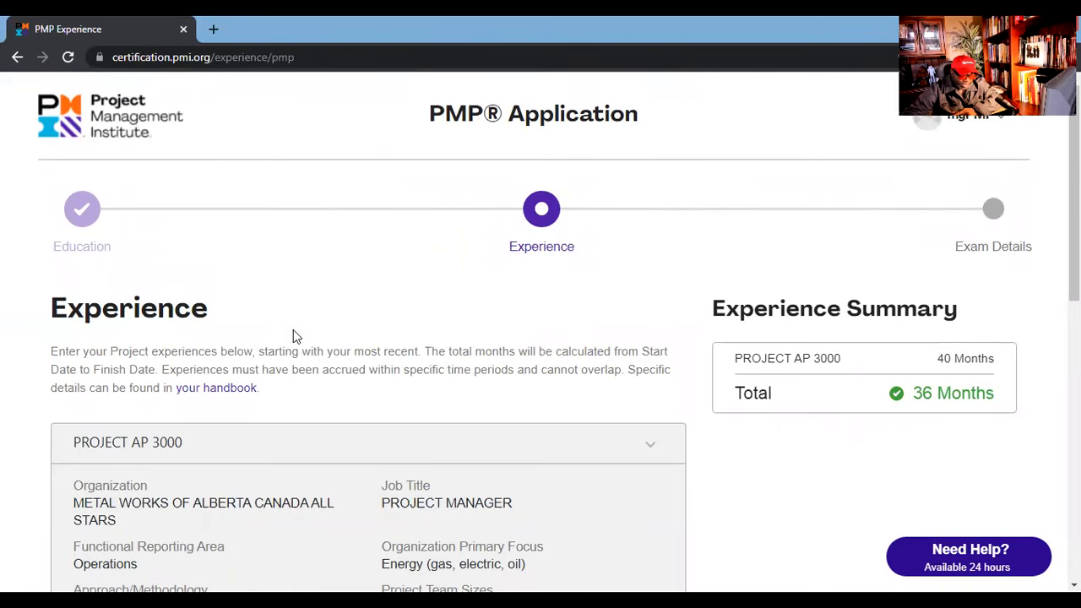
# Examine the PROJECT AP 3000 experience entry, highlighting its organization and job title.
pyautogui.scroll(-1, 314, 328)
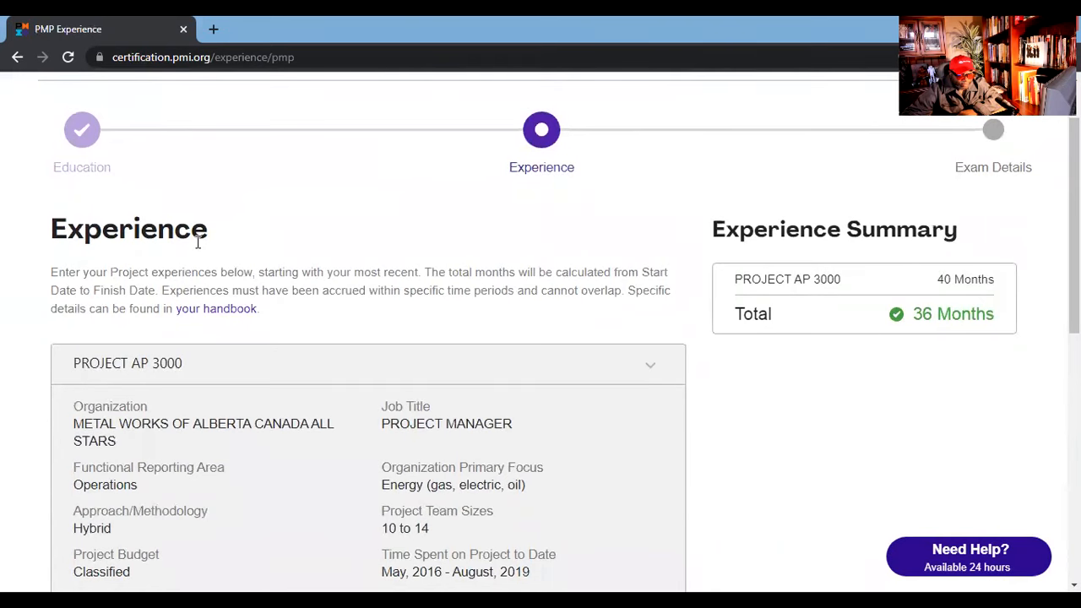
pyautogui.scroll(-1, 220, 287)
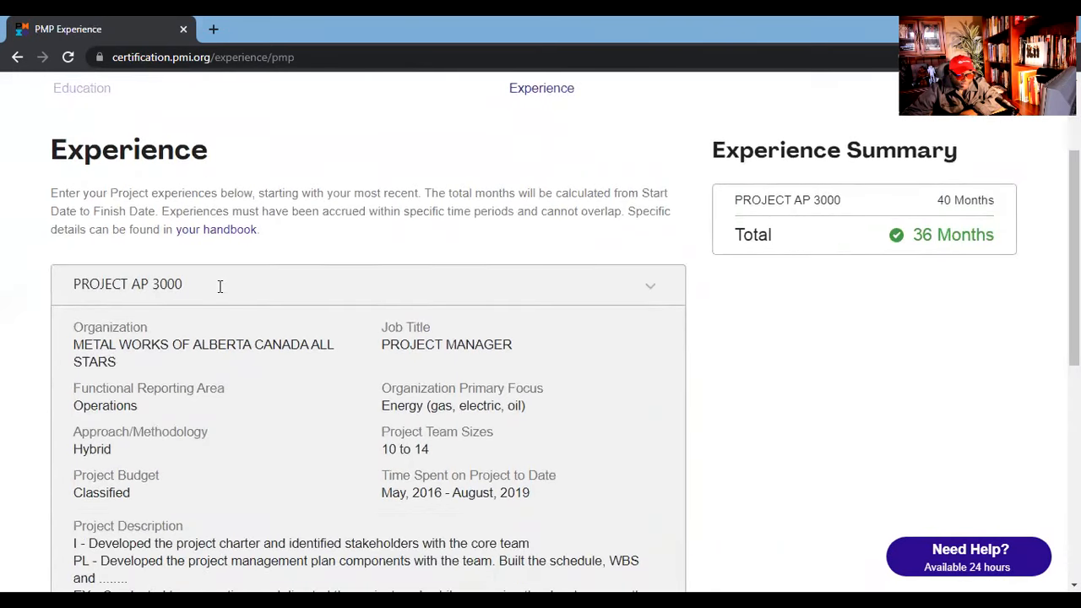
pyautogui.scroll(-1, 262, 327)
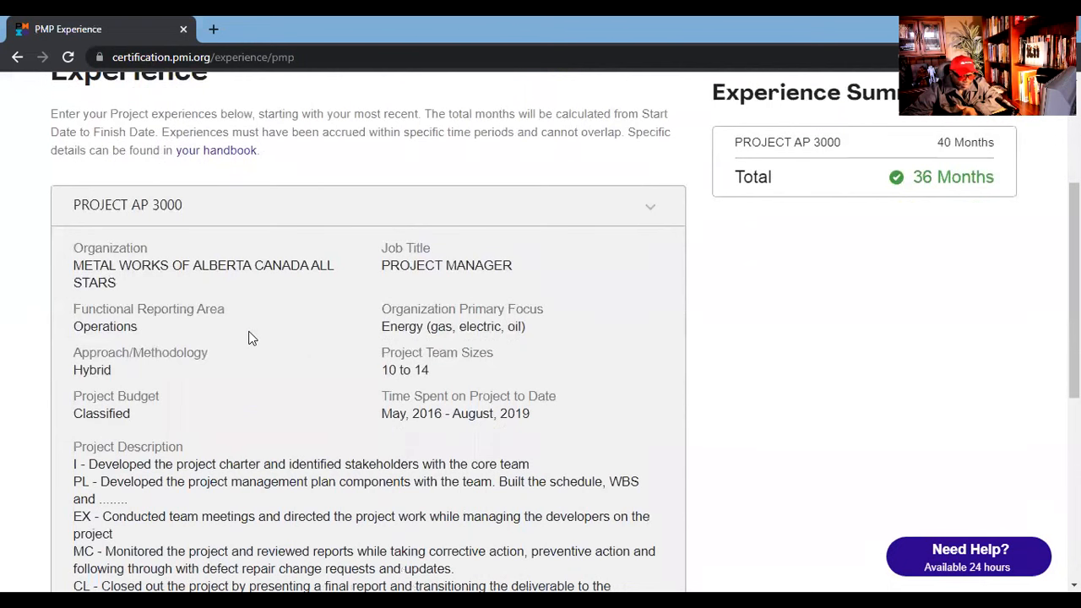
pyautogui.scroll(-1, 248, 338)
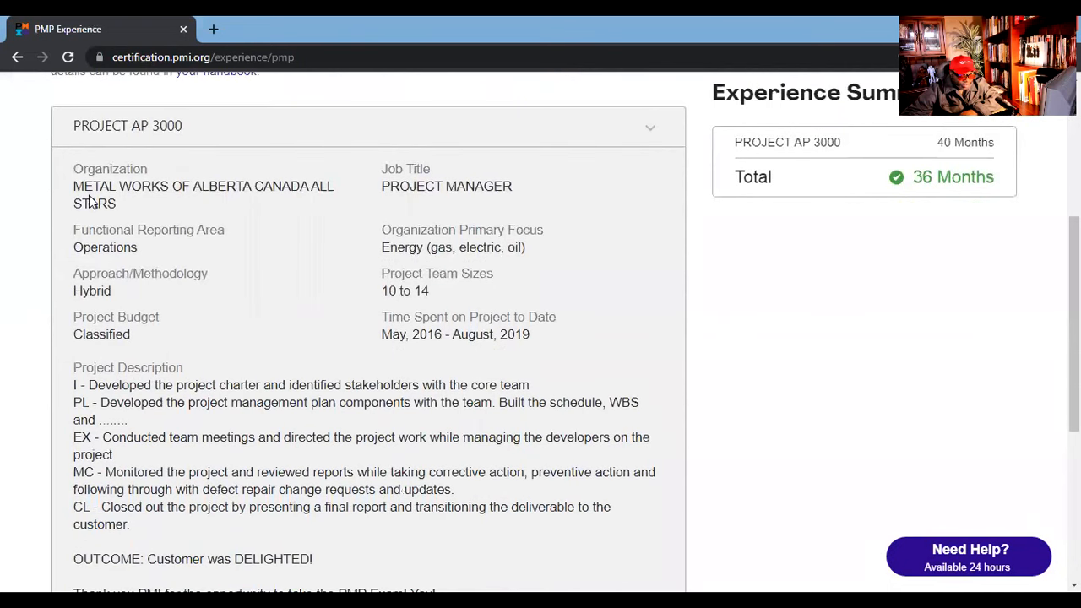
pyautogui.moveTo(77, 174); pyautogui.dragTo(264, 222)
pyautogui.moveTo(377, 163); pyautogui.dragTo(515, 202)
pyautogui.click(265, 239)
pyautogui.moveTo(381, 165); pyautogui.dragTo(515, 192)
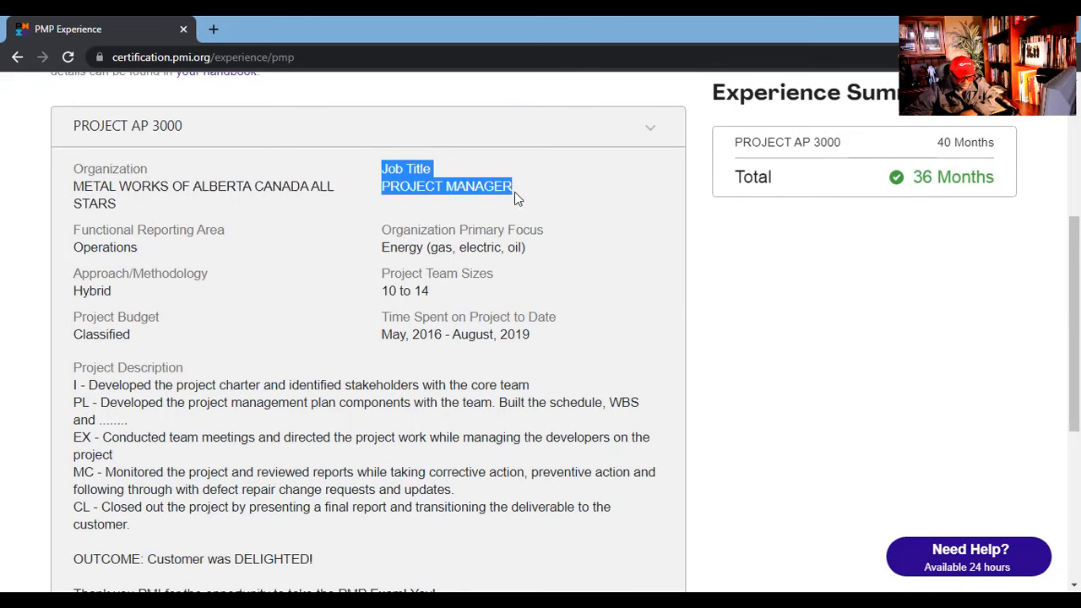
pyautogui.click(476, 210)
# Examine the experience entry's functional reporting area, approach/methodology and organization primary focus by highlighting them.
pyautogui.moveTo(96, 233); pyautogui.dragTo(200, 244)
pyautogui.click(167, 263)
pyautogui.moveTo(96, 269); pyautogui.dragTo(202, 295)
pyautogui.click(380, 234)
pyautogui.moveTo(379, 234); pyautogui.dragTo(442, 282)
pyautogui.click(448, 265)
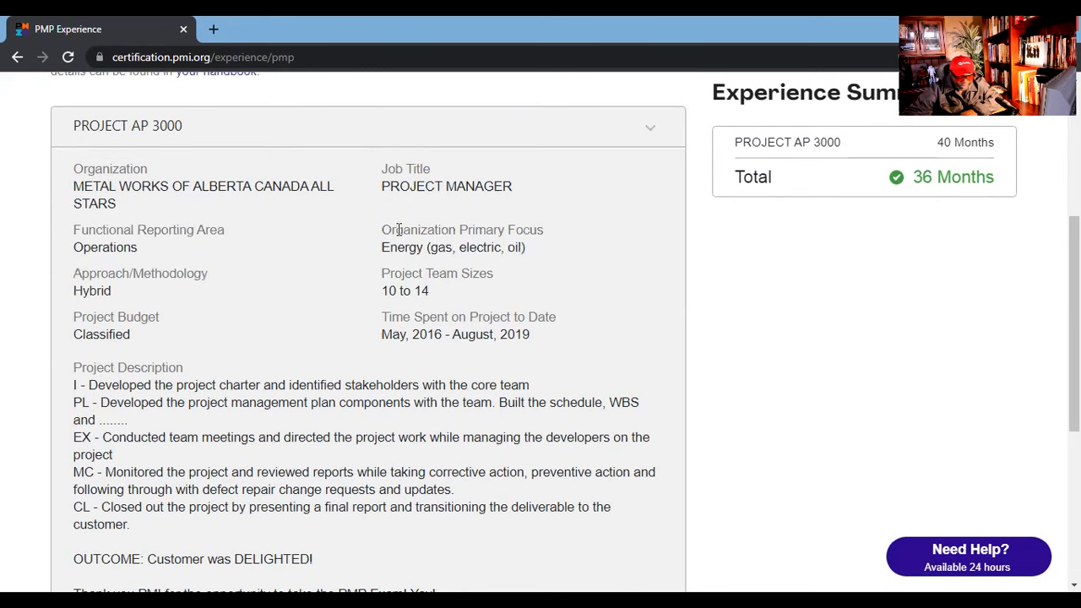
pyautogui.moveTo(392, 229); pyautogui.dragTo(517, 273)
pyautogui.click(481, 263)
# Open the PROJECT AP 3000 experience for editing and check its project title, organization and job title fields.
pyautogui.scroll(-3, 413, 285)
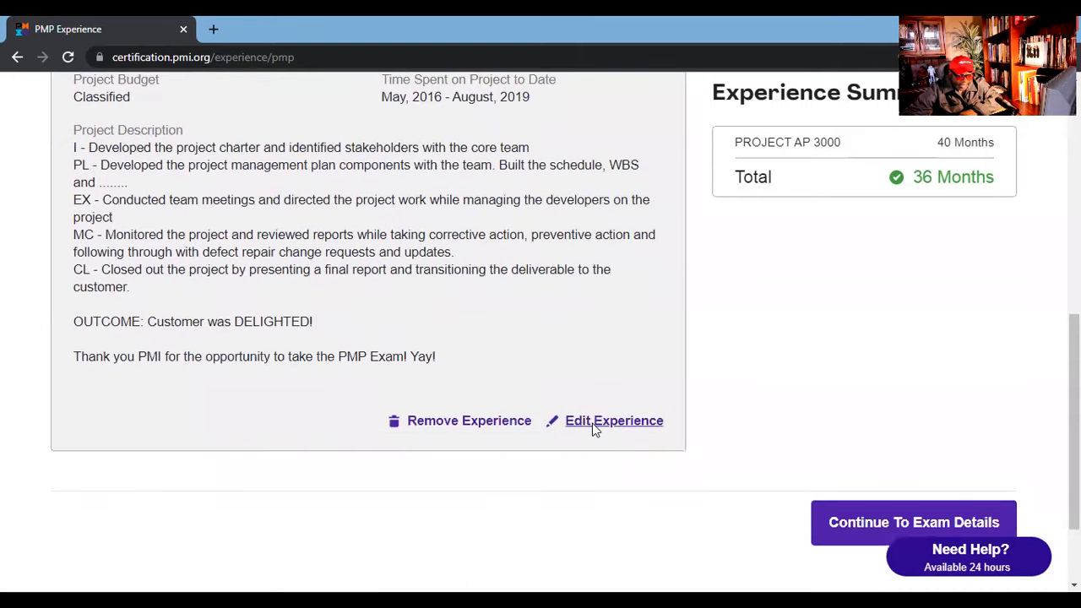
pyautogui.click(592, 423)
pyautogui.scroll(4, 509, 391)
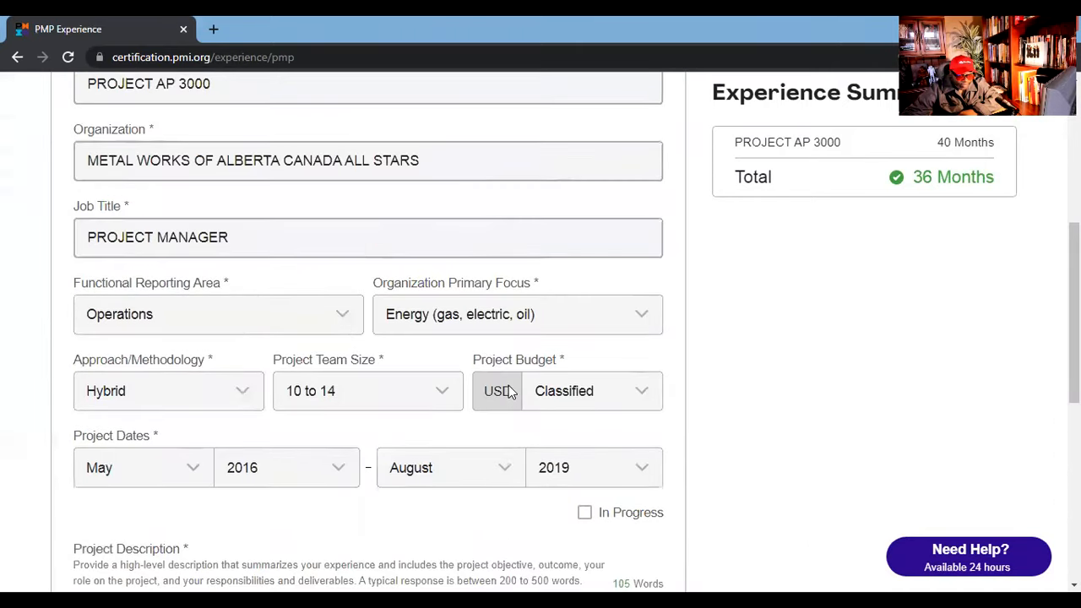
pyautogui.click(145, 247)
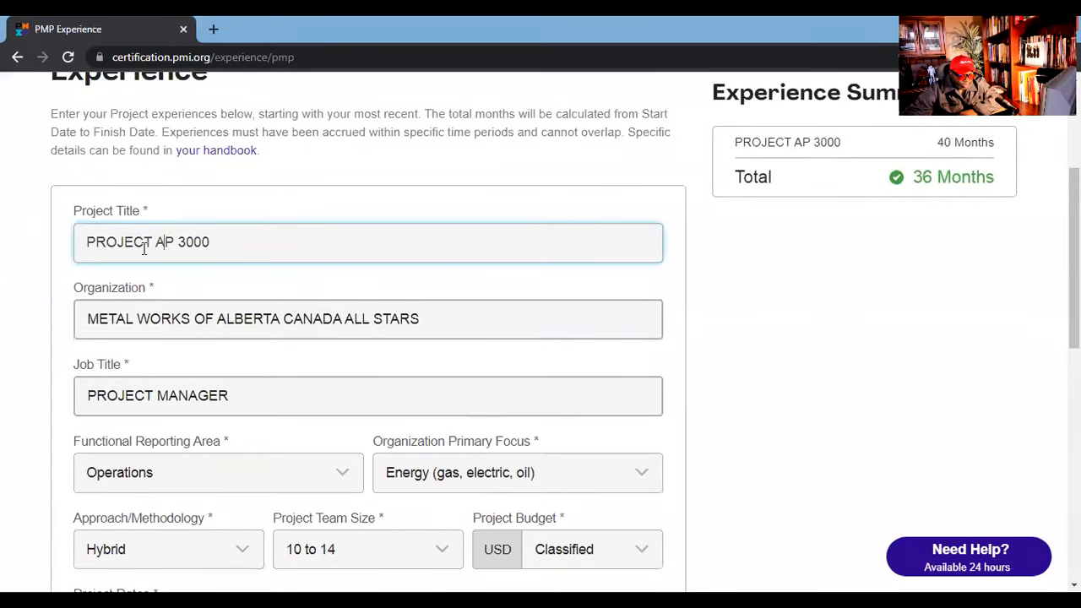
pyautogui.click(175, 321)
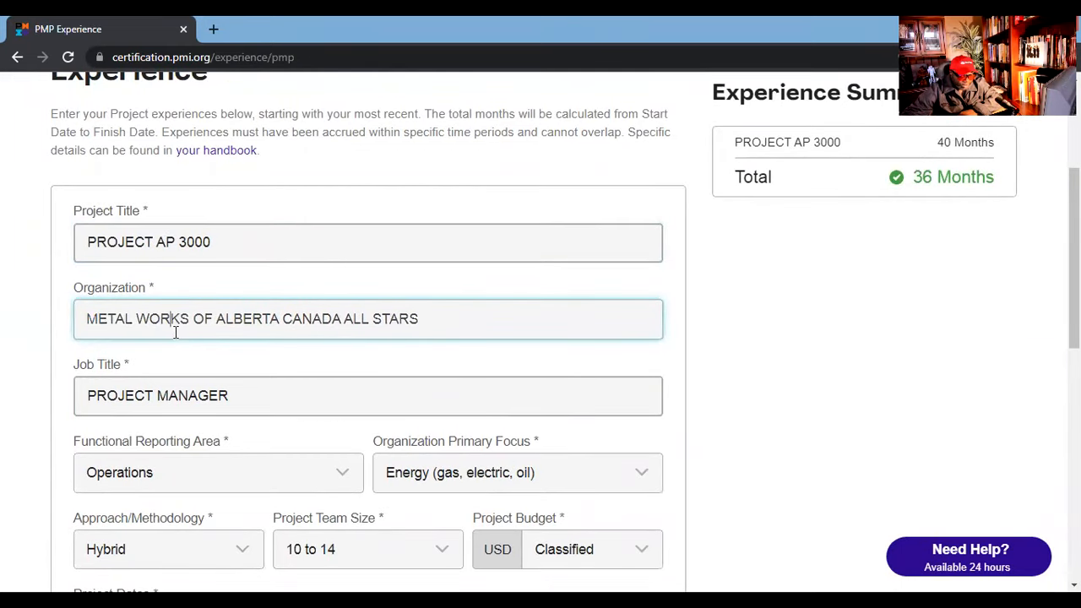
pyautogui.click(177, 391)
pyautogui.scroll(-3, 178, 391)
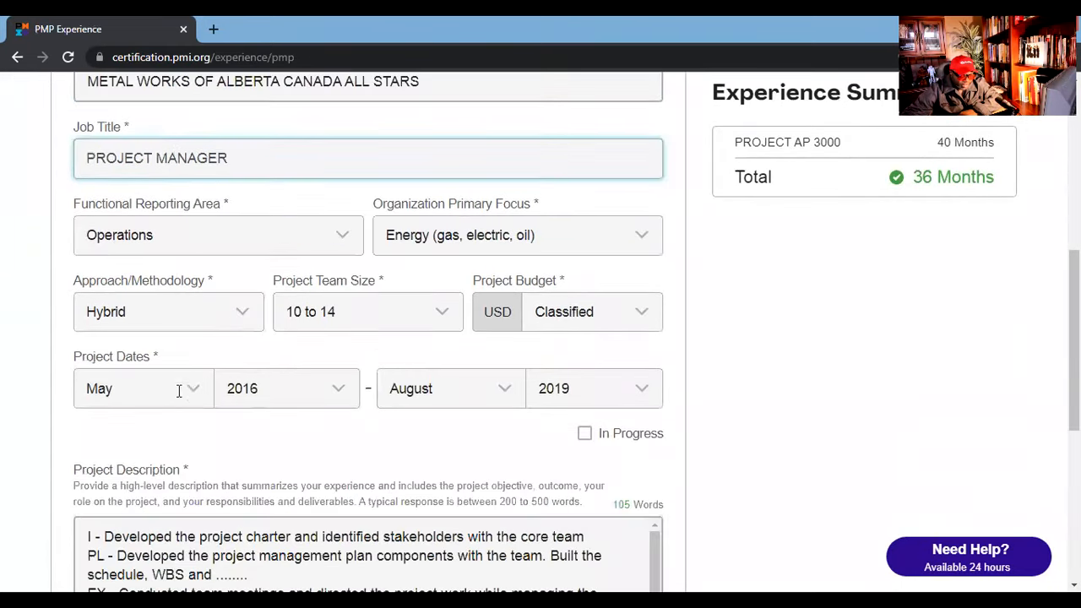
# Look through the available options for functional reporting area and organization primary focus, keeping the current selections.
pyautogui.click(114, 239)
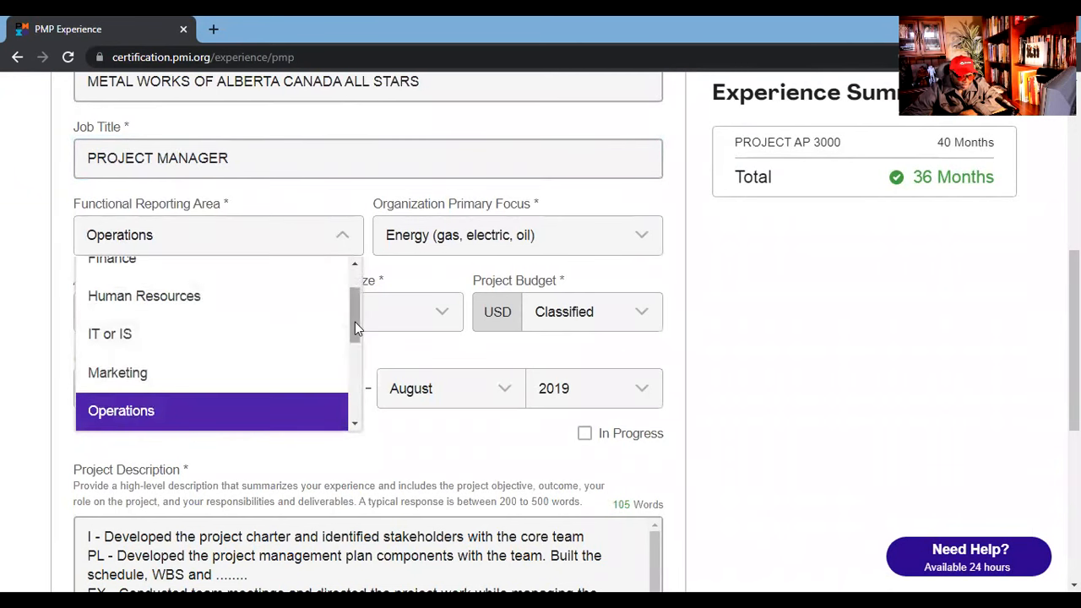
pyautogui.moveTo(354, 322); pyautogui.dragTo(369, 415)
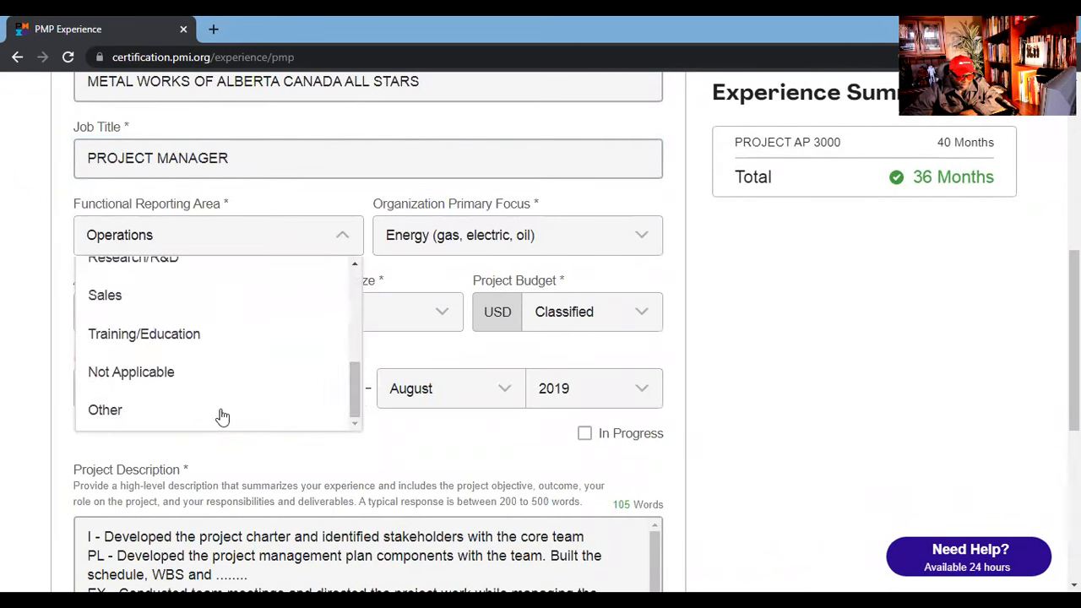
pyautogui.click(34, 334)
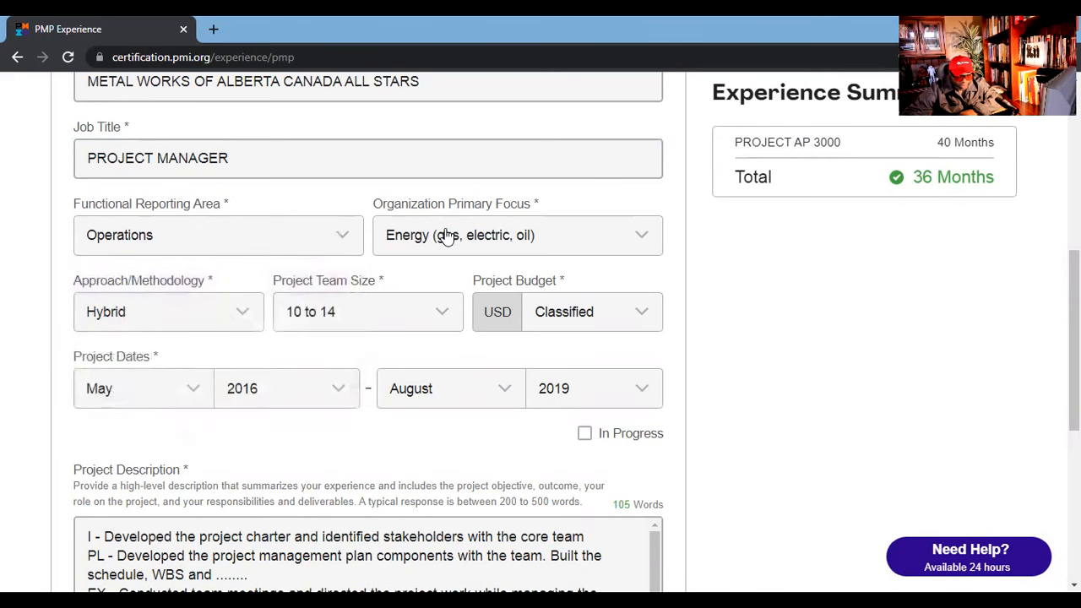
pyautogui.click(448, 237)
pyautogui.scroll(-5, 431, 321)
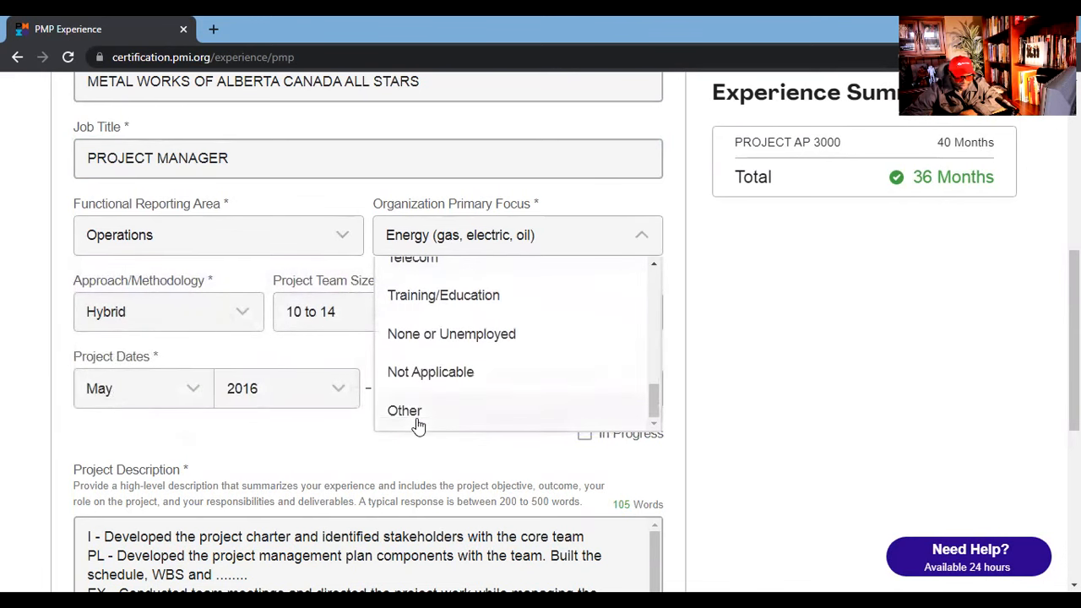
pyautogui.click(38, 314)
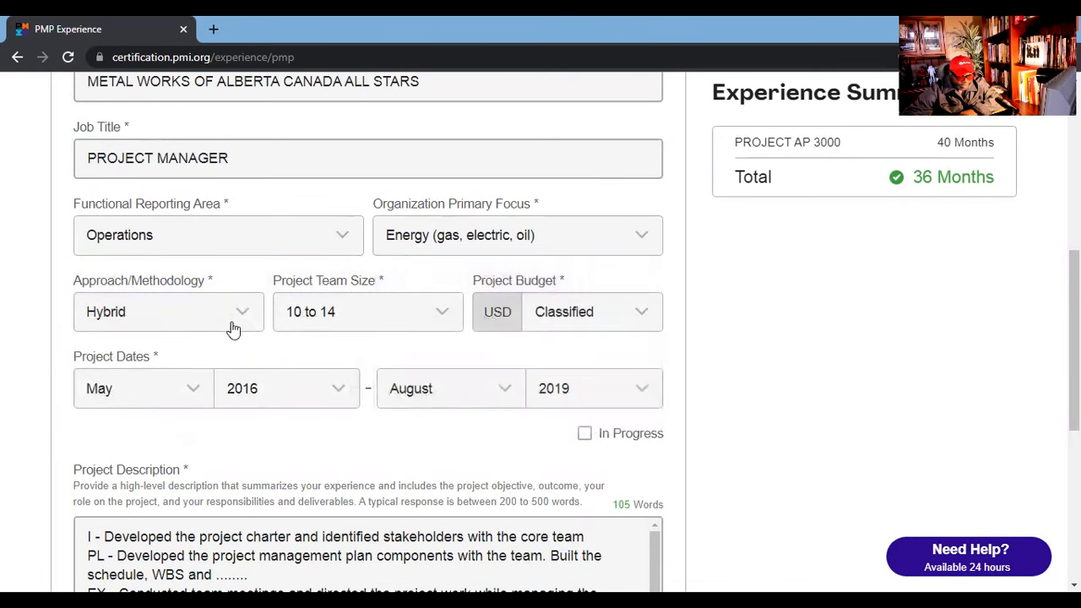
# Look through the available options for approach/methodology and project budget, keeping the current selections.
pyautogui.click(179, 315)
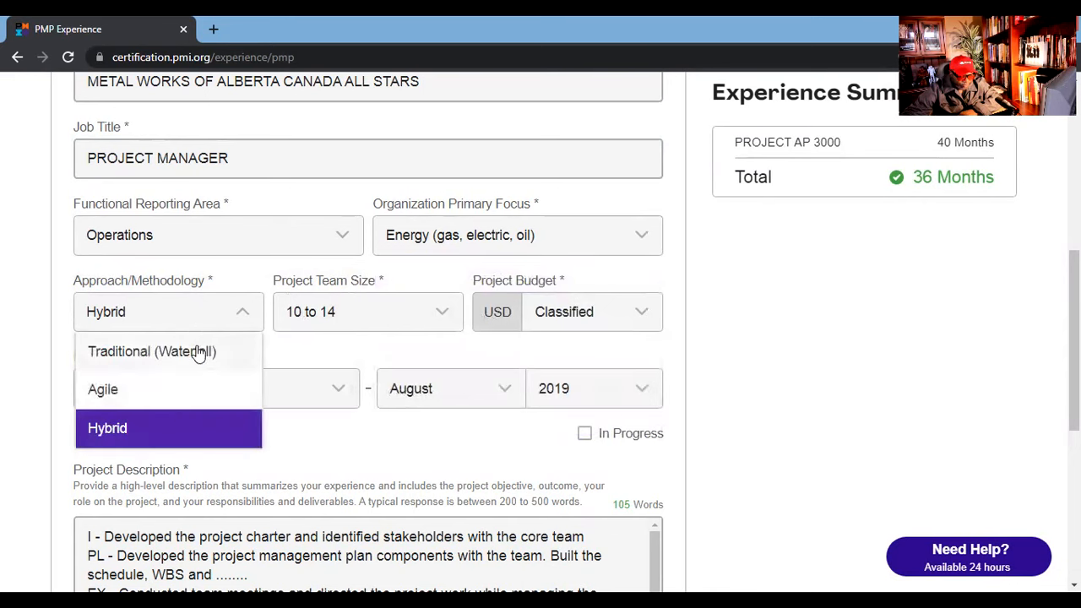
pyautogui.click(322, 356)
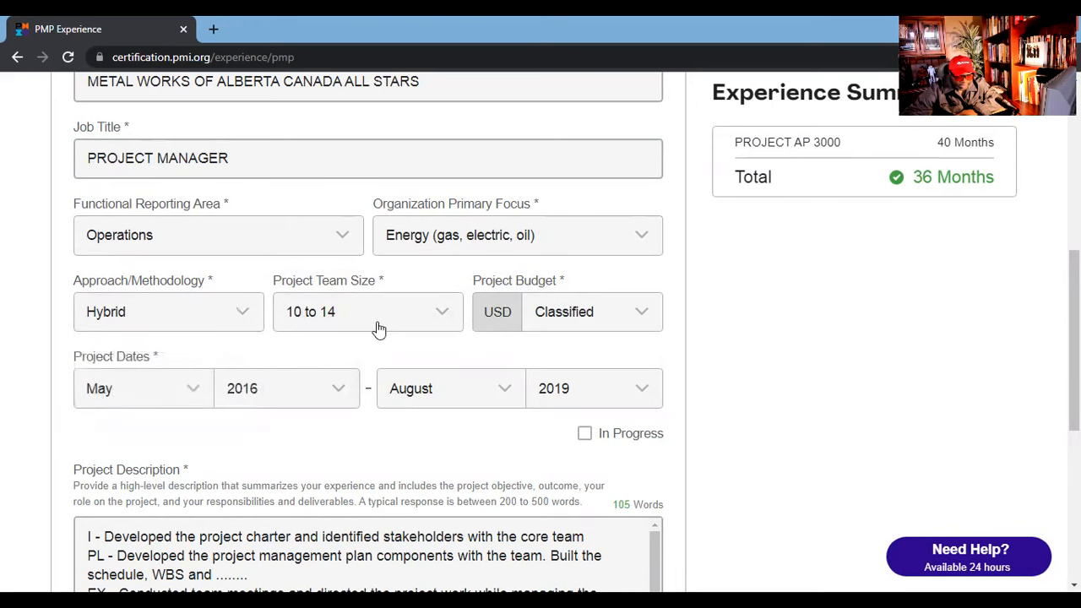
pyautogui.click(577, 322)
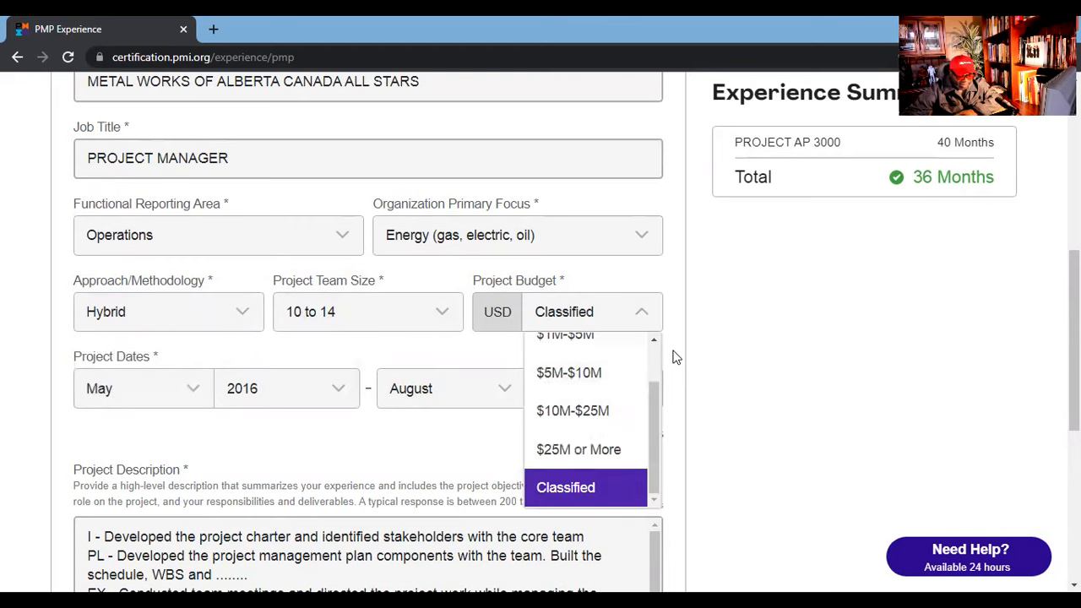
pyautogui.click(358, 356)
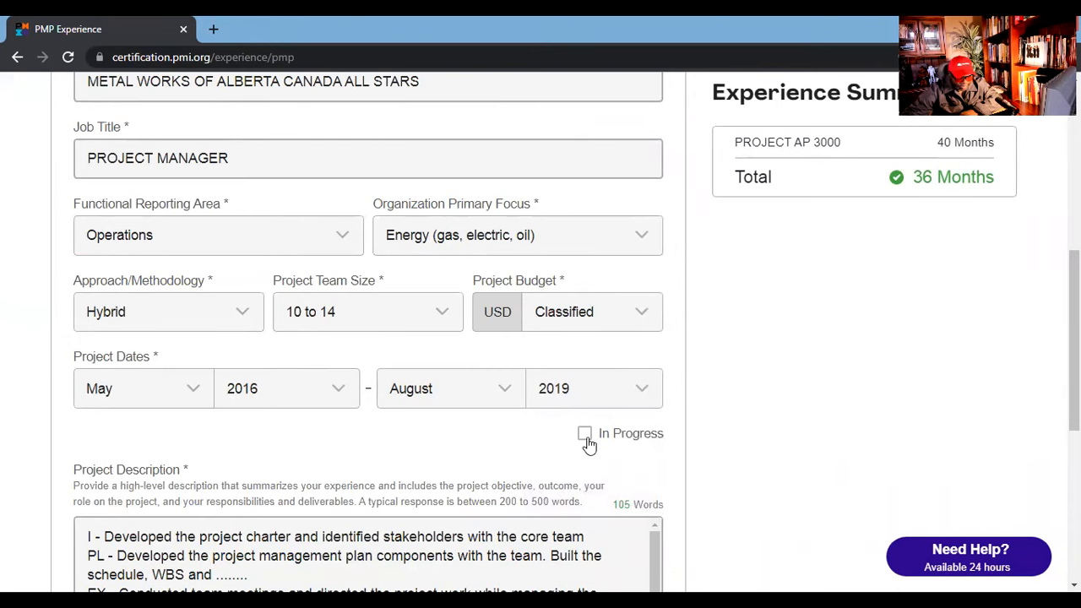
# Separate the I, PL, EX, MC and CL paragraphs of the project description with blank lines.
pyautogui.scroll(-3, 589, 445)
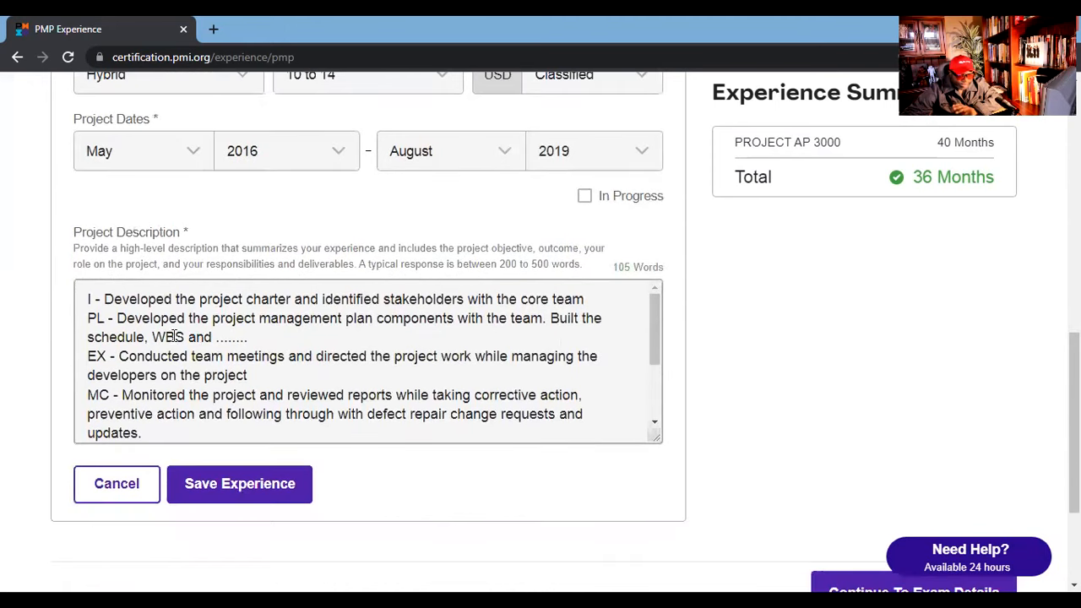
pyautogui.click(172, 336)
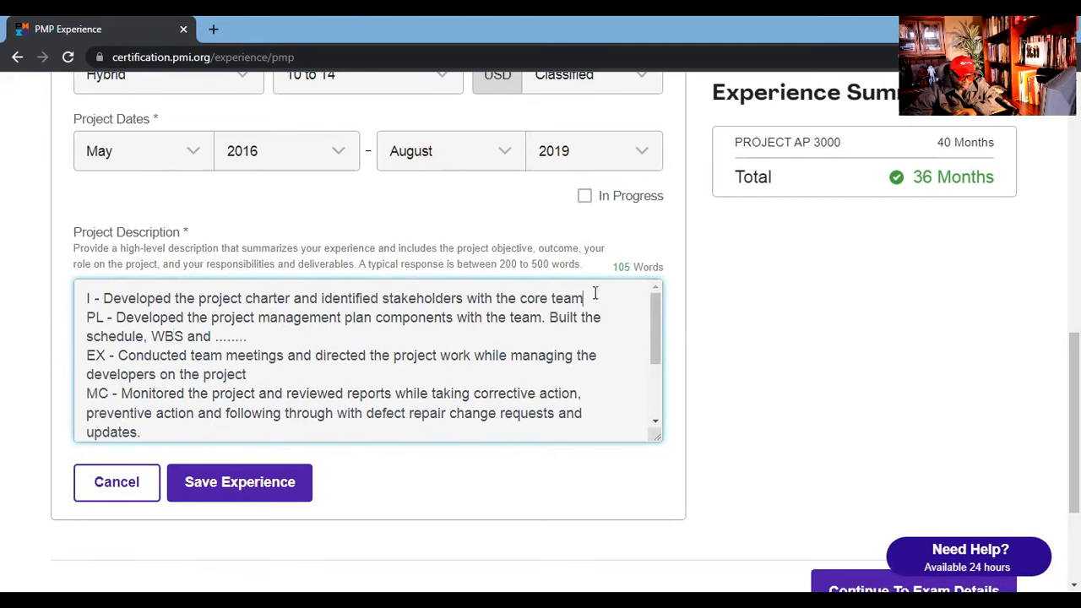
pyautogui.press('Return')
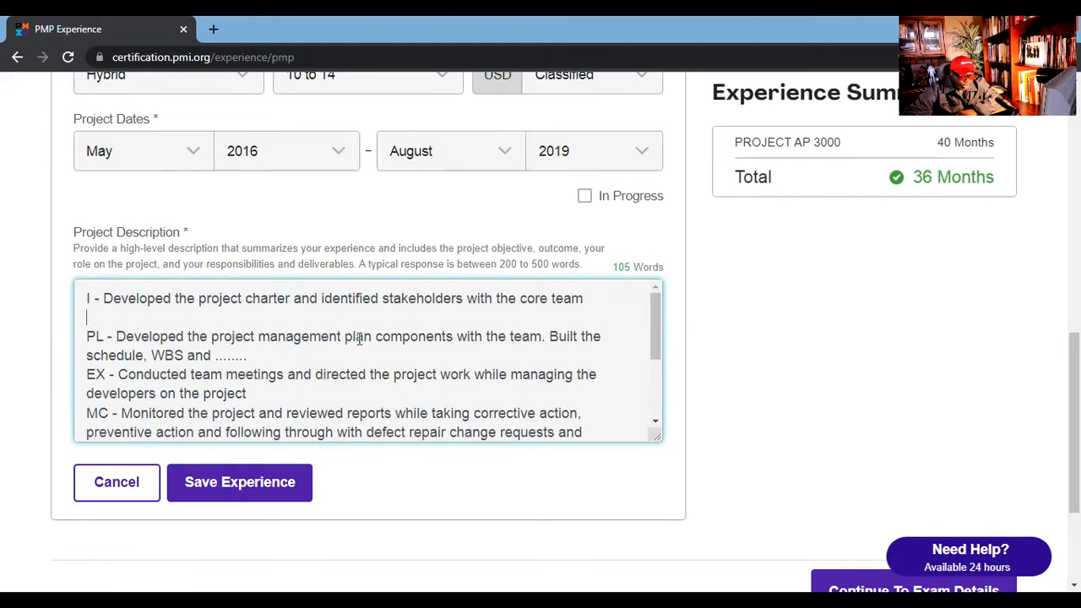
pyautogui.press('Return')
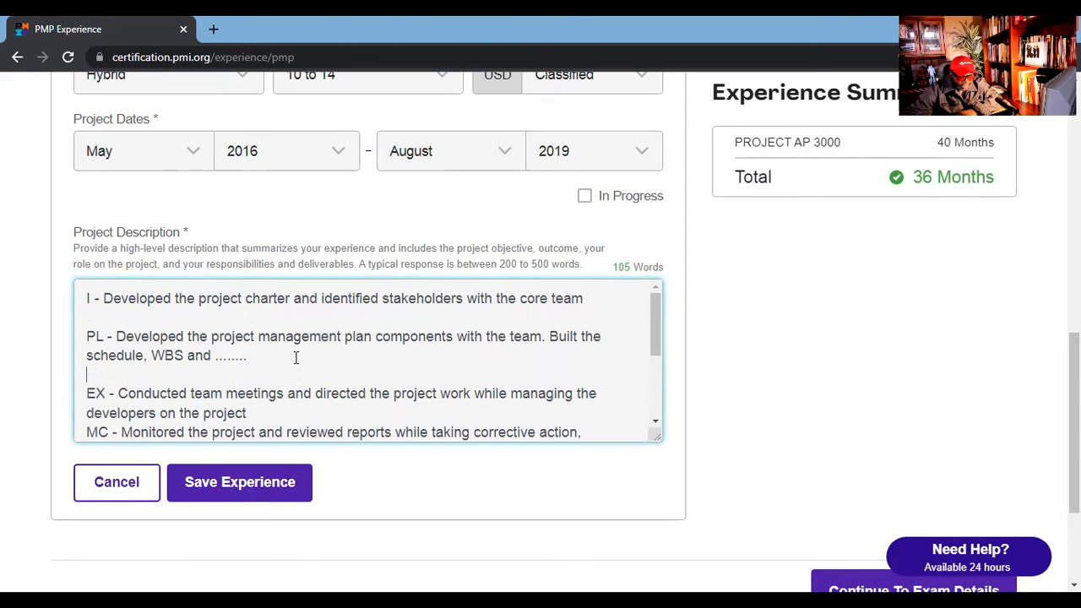
pyautogui.scroll(-1, 259, 359)
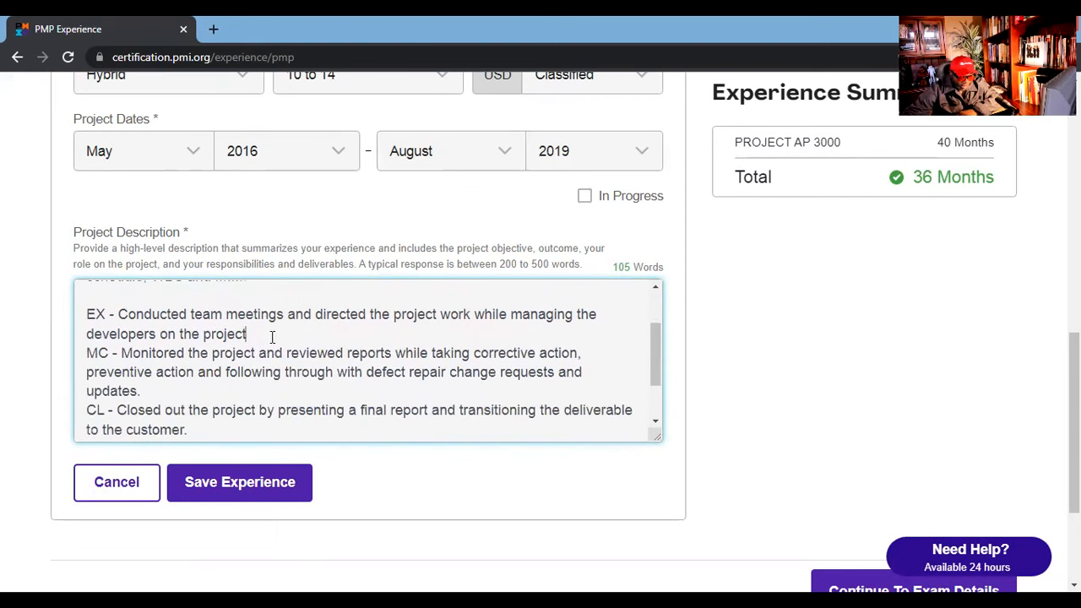
pyautogui.press('Return')
pyautogui.scroll(-1, 148, 353)
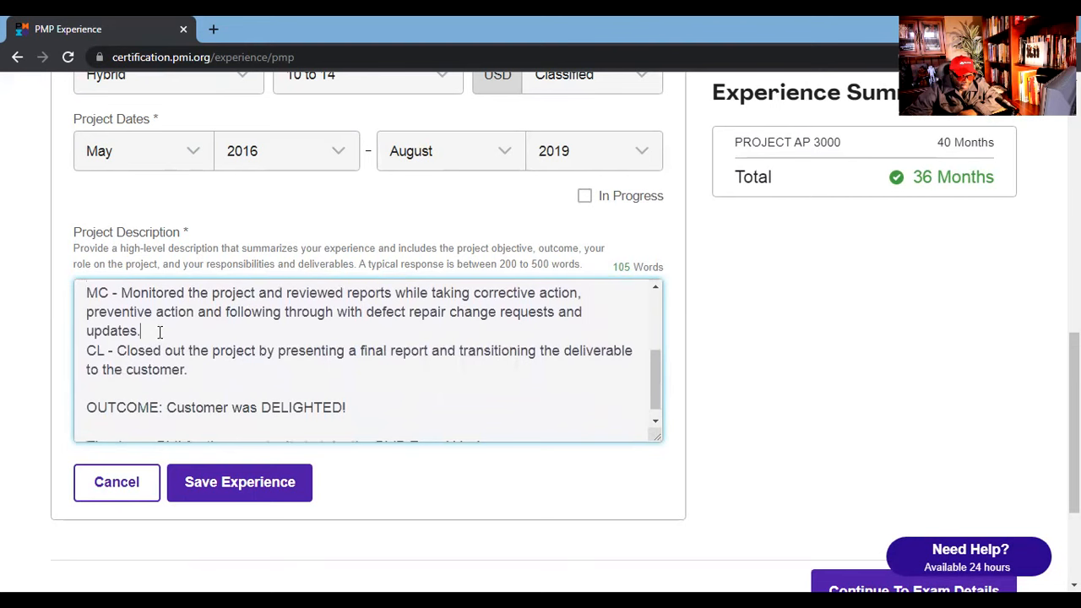
pyautogui.press('Return')
# Review the spaced project description, highlighting its OUTCOME line and the opening I paragraph.
pyautogui.scroll(3, 160, 338)
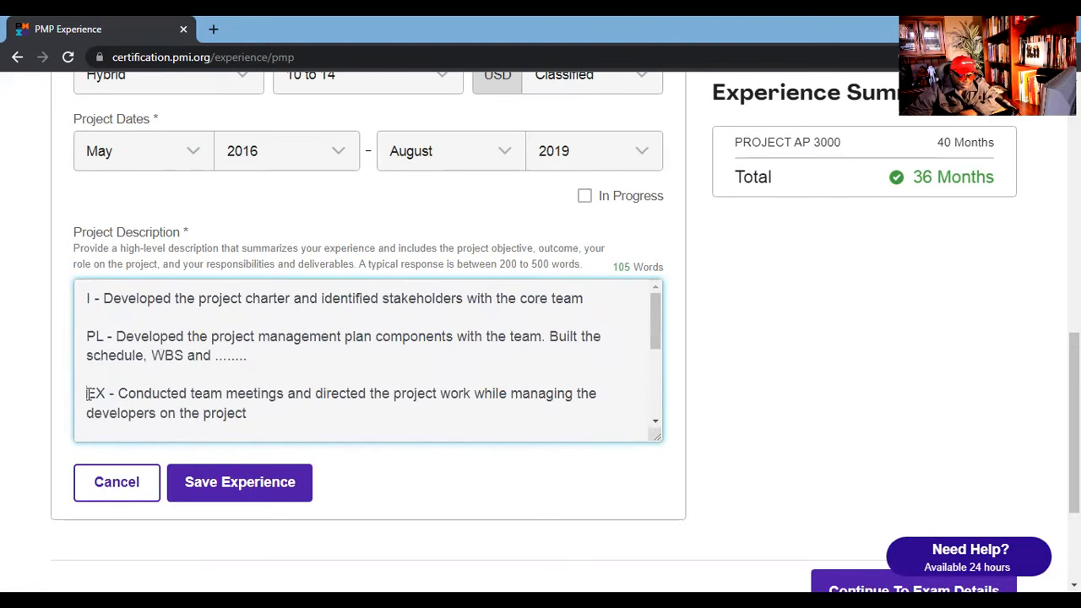
pyautogui.scroll(-3, 87, 395)
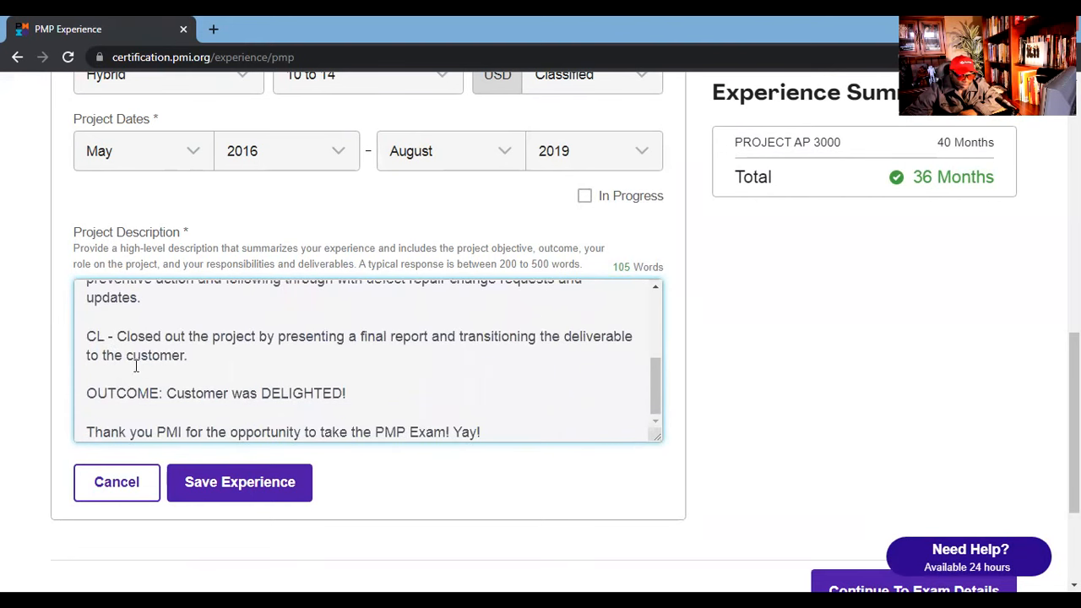
pyautogui.moveTo(340, 395); pyautogui.dragTo(87, 393)
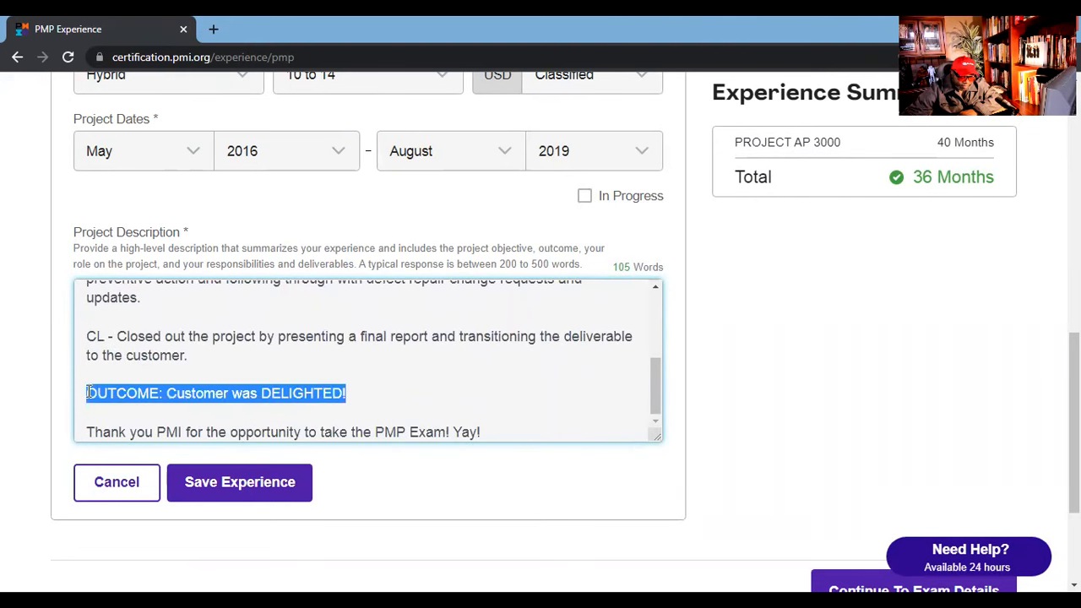
pyautogui.click(212, 411)
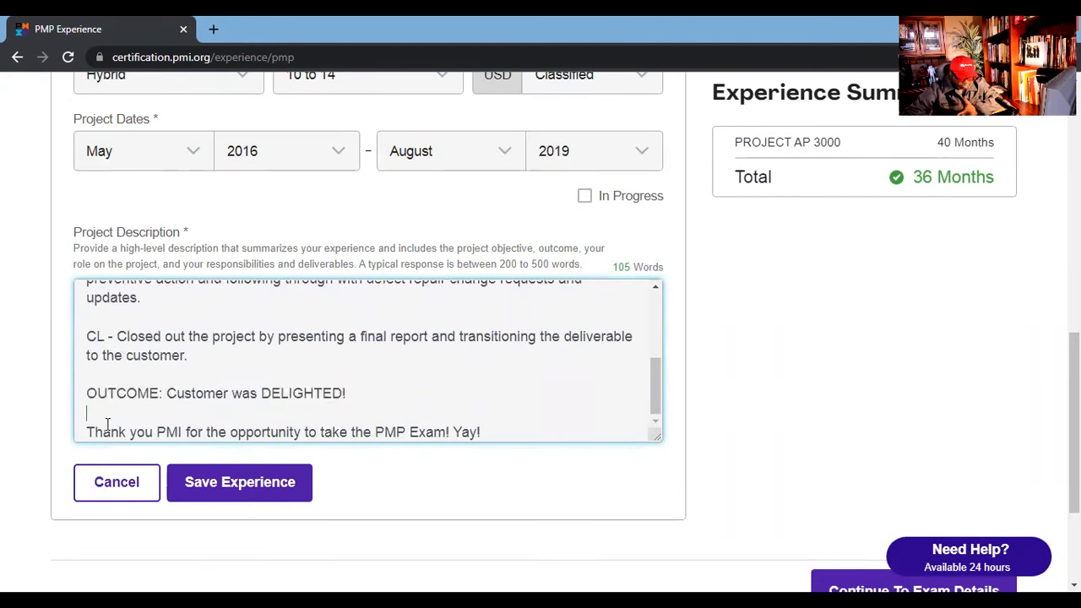
pyautogui.scroll(5, 177, 400)
pyautogui.scroll(-2, 184, 399)
pyautogui.scroll(2, 190, 398)
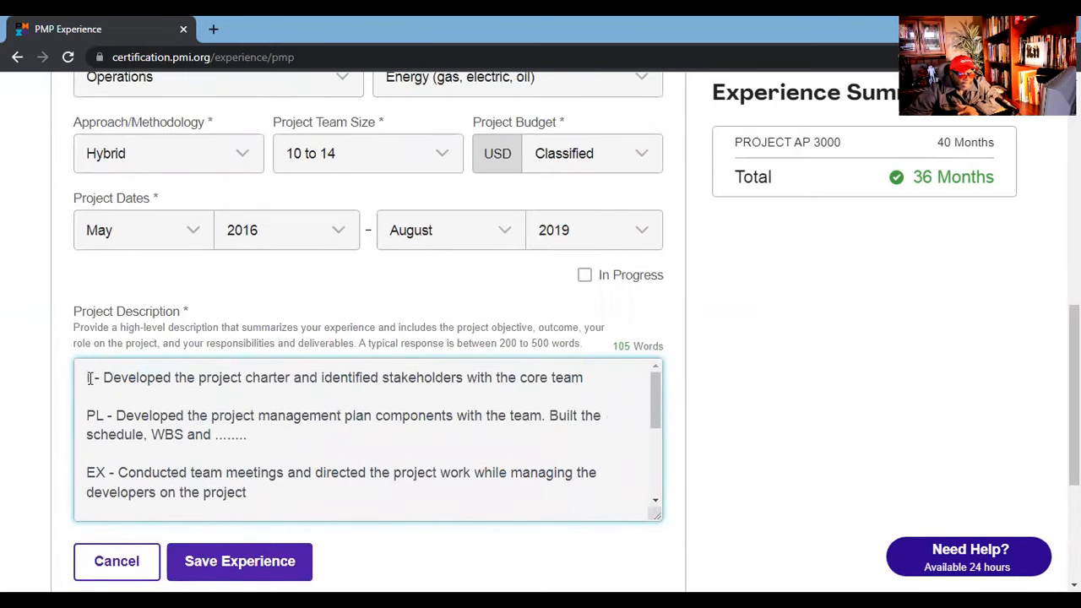
pyautogui.moveTo(86, 377); pyautogui.dragTo(593, 377)
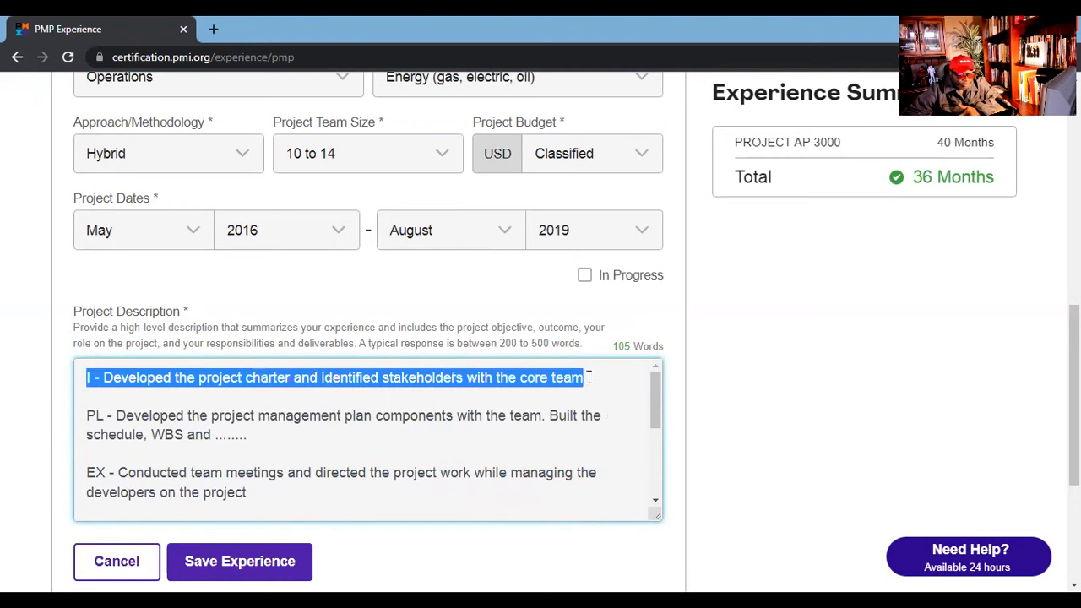
pyautogui.click(324, 393)
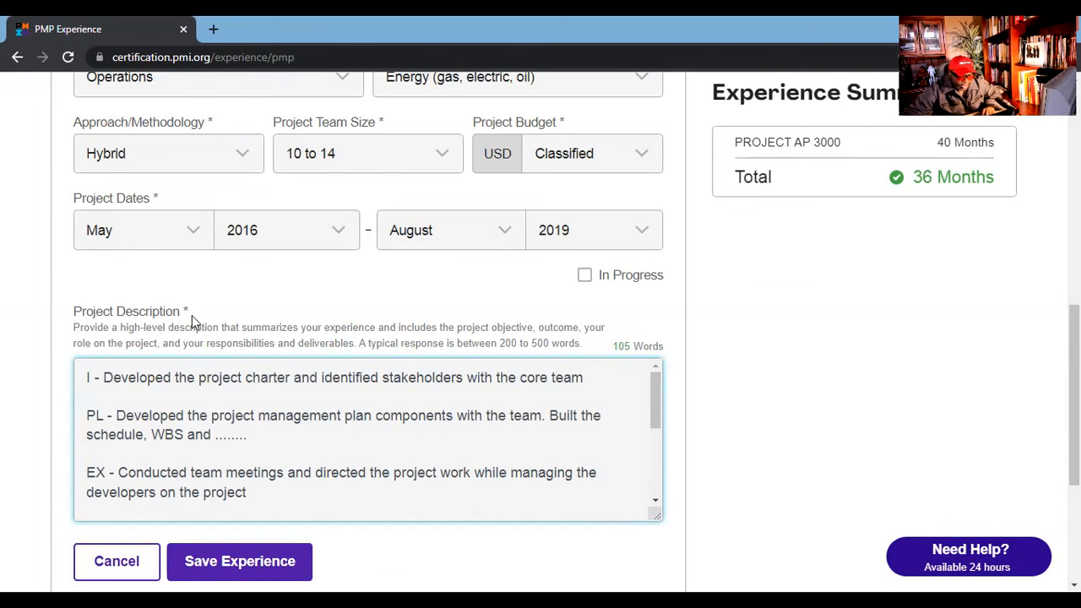
# Enlarge the page to 150% and examine the instruction to provide a high-level description that summarizes the experience, highlighting its key words.
pyautogui.hotkey('ctrl', '+')
pyautogui.hotkey('ctrl', '+')
pyautogui.scroll(-4, 194, 323)
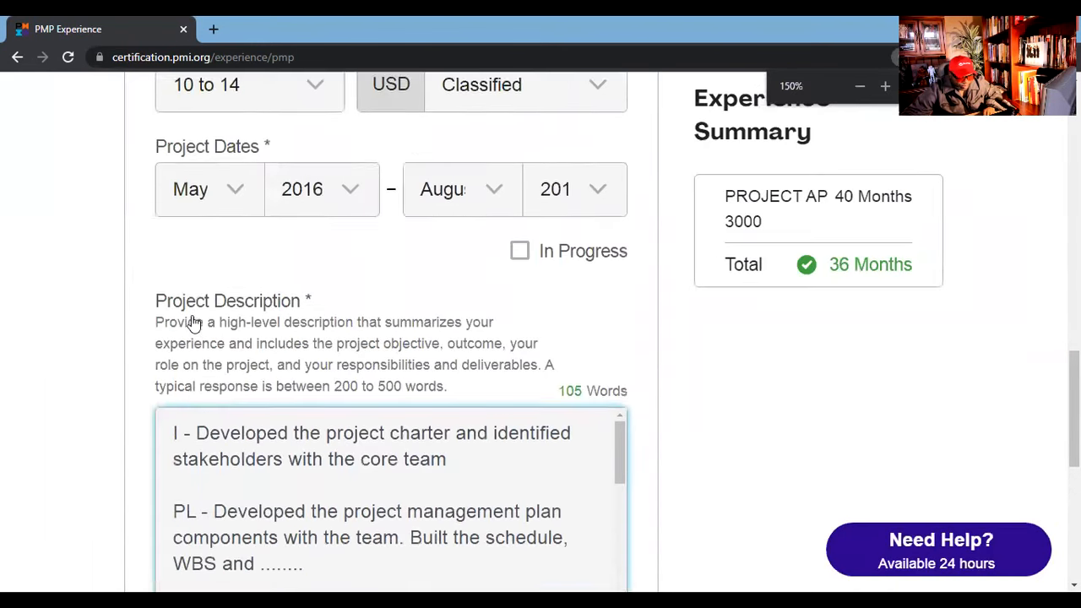
pyautogui.moveTo(157, 255); pyautogui.dragTo(343, 265)
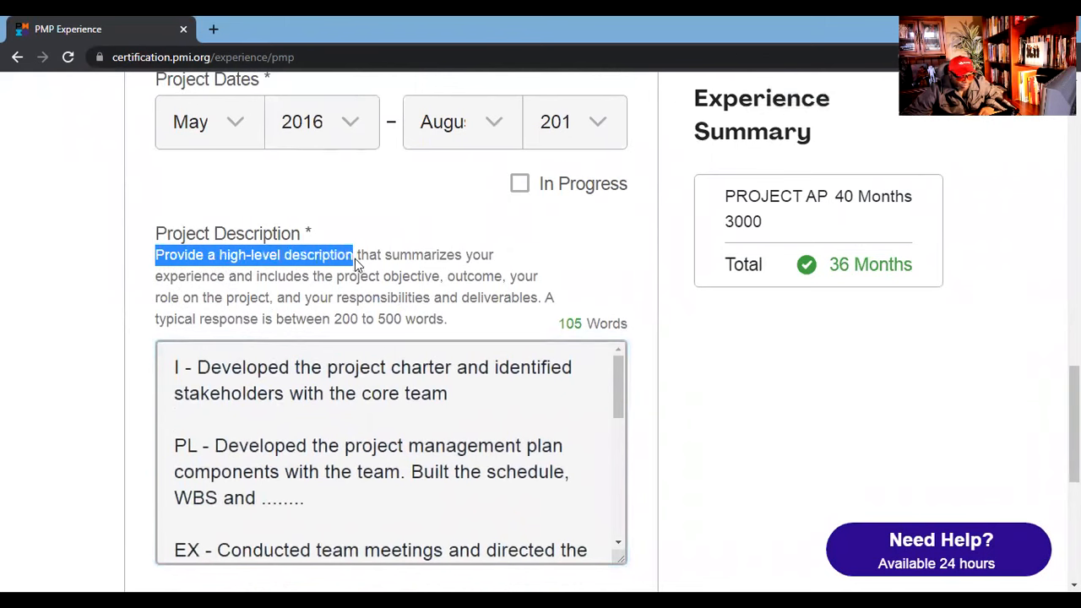
pyautogui.click(355, 258)
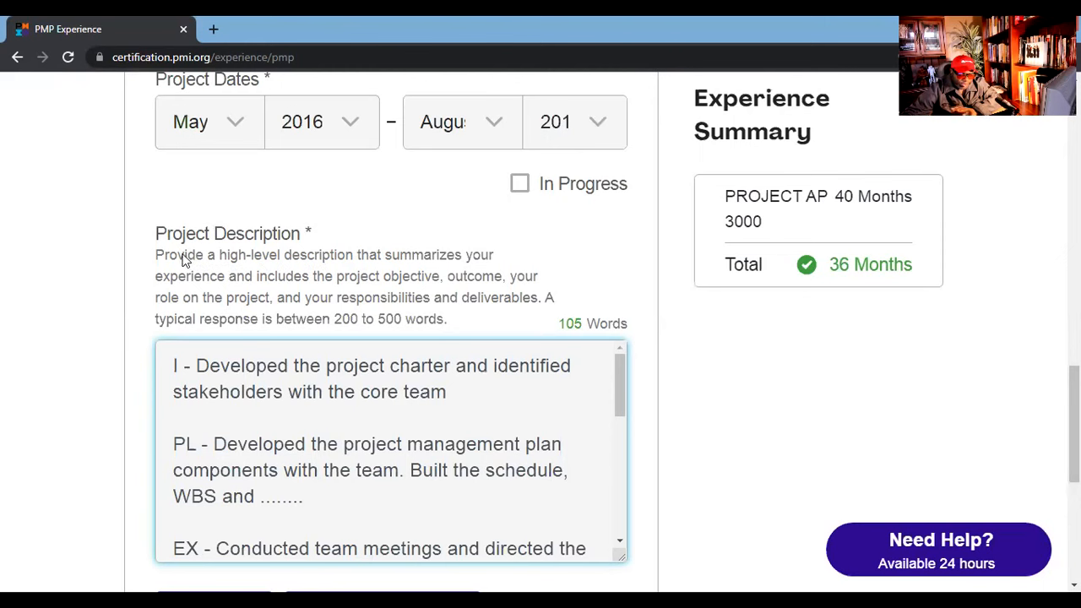
pyautogui.moveTo(157, 254); pyautogui.dragTo(467, 254)
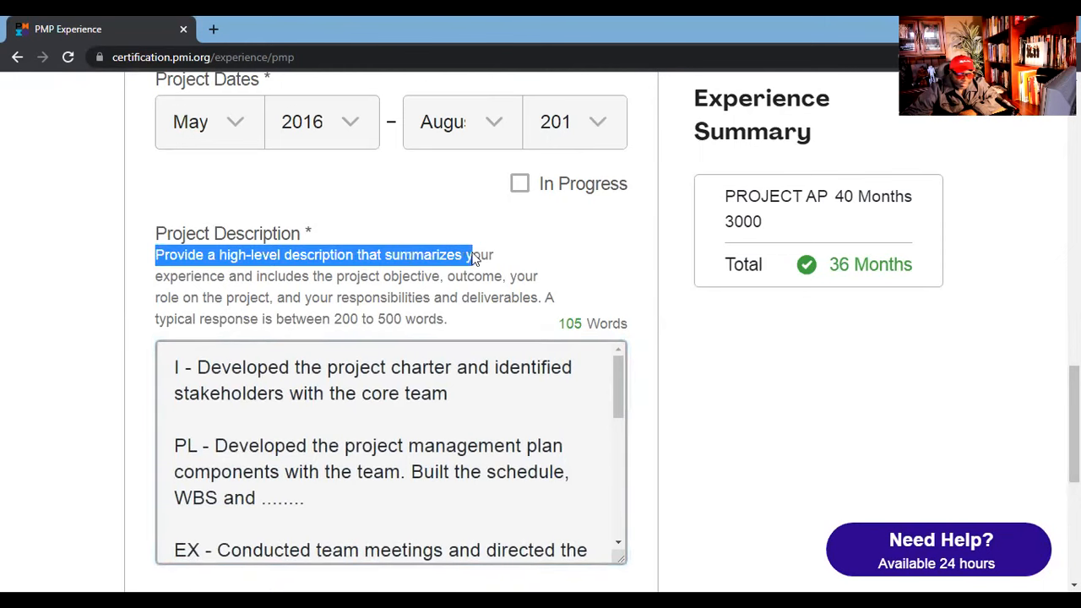
pyautogui.click(411, 250)
pyautogui.doubleClick(428, 258)
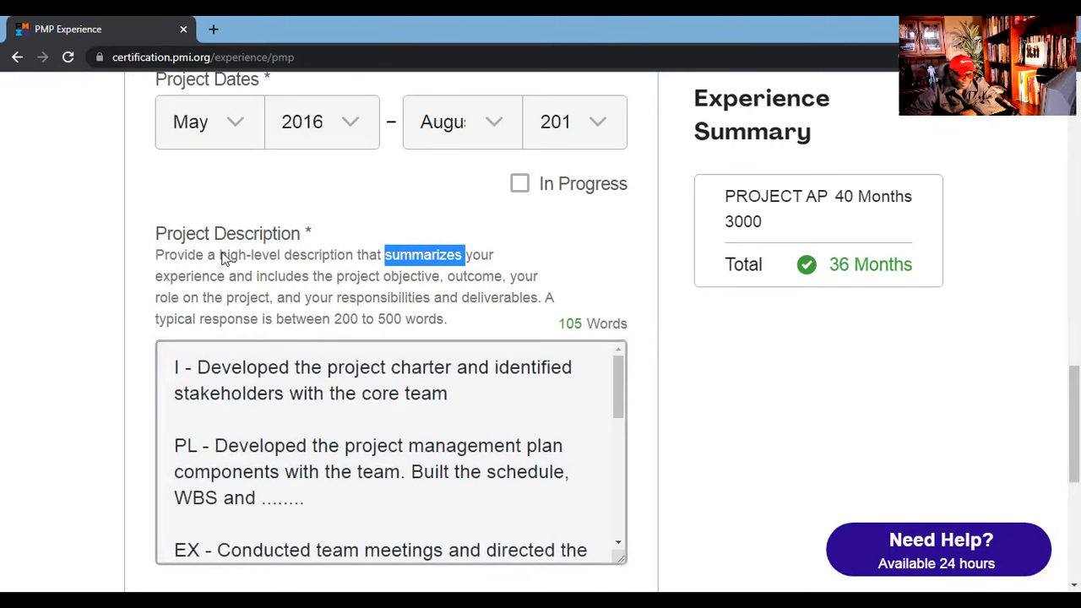
pyautogui.moveTo(220, 257); pyautogui.dragTo(282, 257)
pyautogui.doubleClick(402, 255)
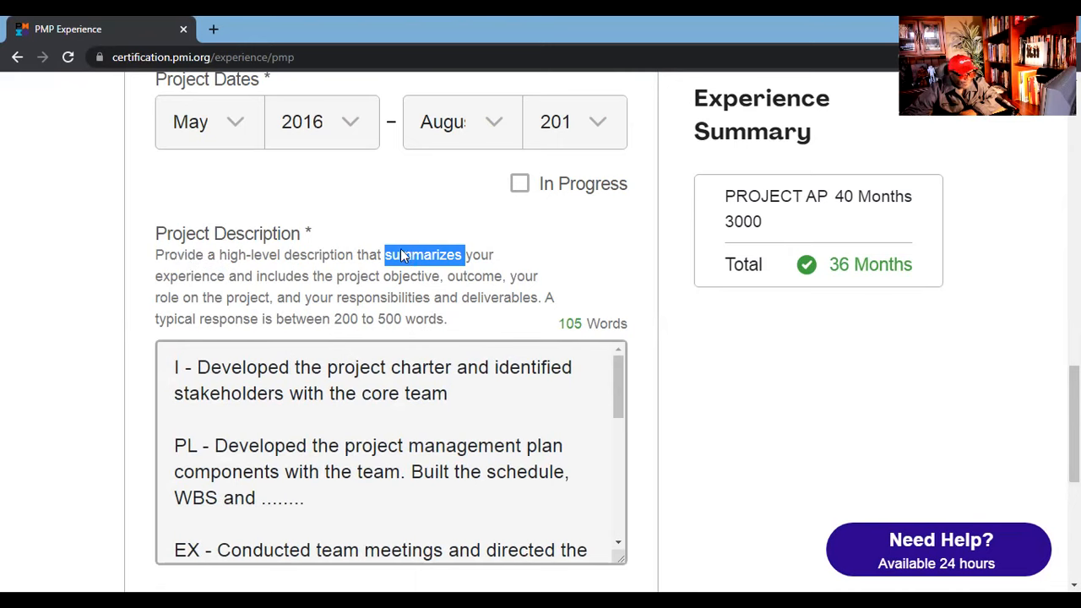
pyautogui.click(349, 266)
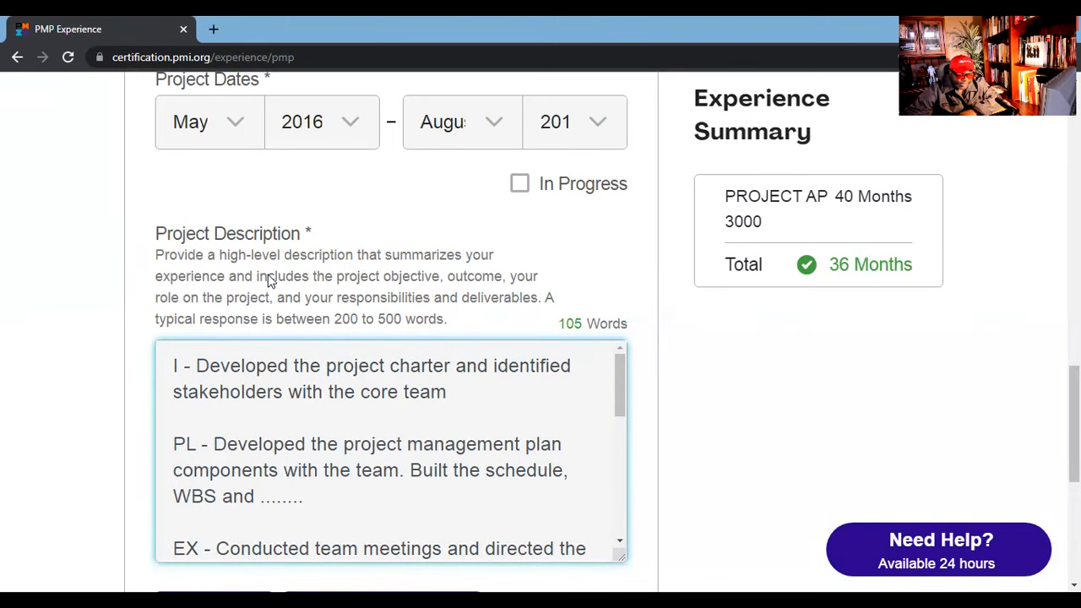
# Examine the description guidance on project objective, outcome, role, responsibilities and typical word range, plus the word counter, by highlighting them.
pyautogui.moveTo(337, 279); pyautogui.dragTo(439, 290)
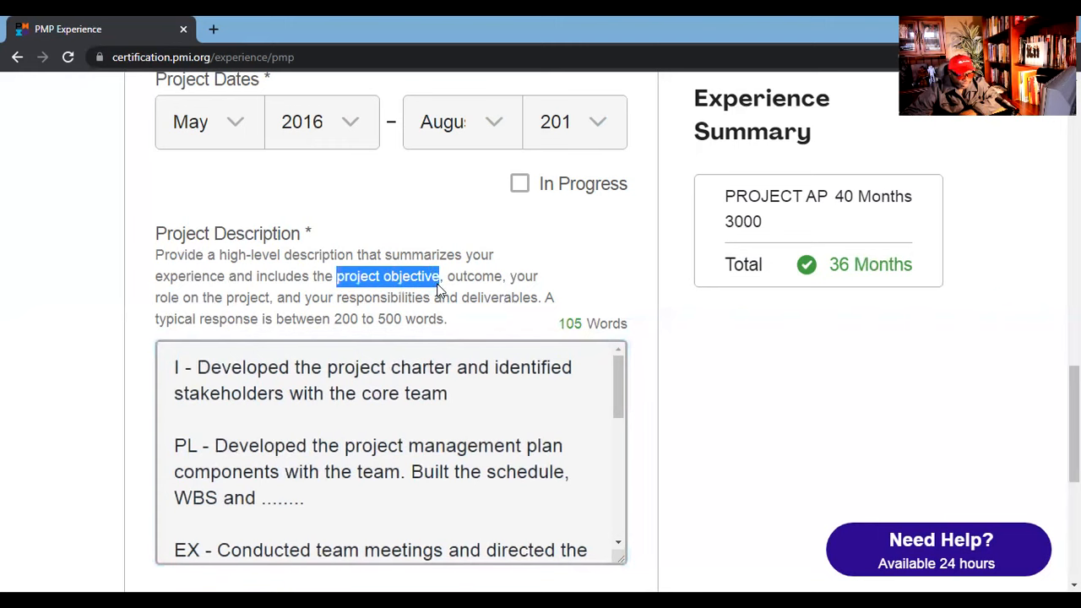
pyautogui.doubleClick(459, 281)
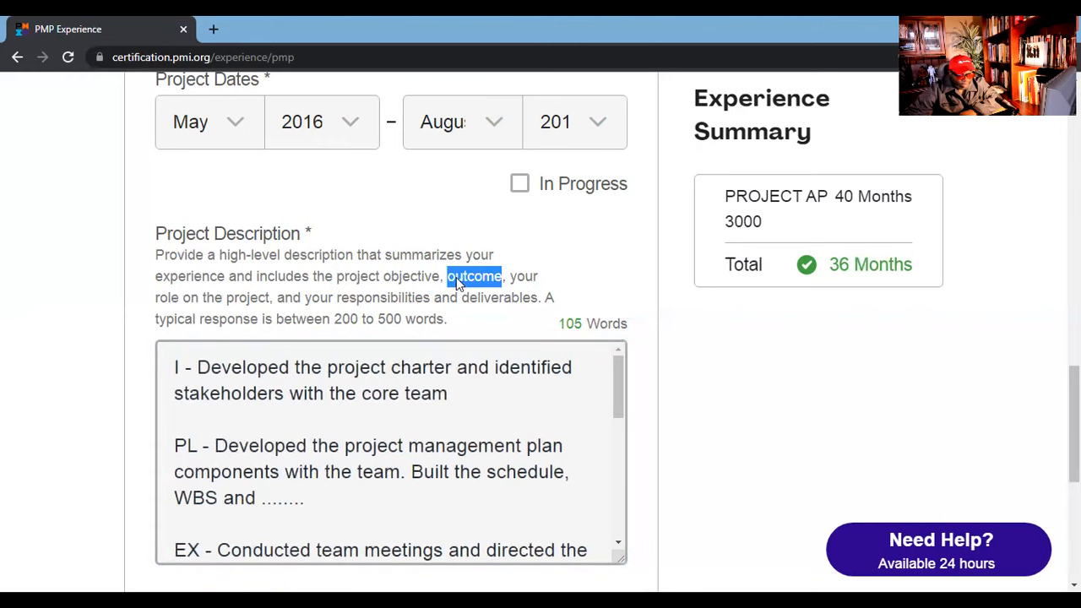
pyautogui.click(203, 290)
pyautogui.moveTo(160, 299); pyautogui.dragTo(464, 299)
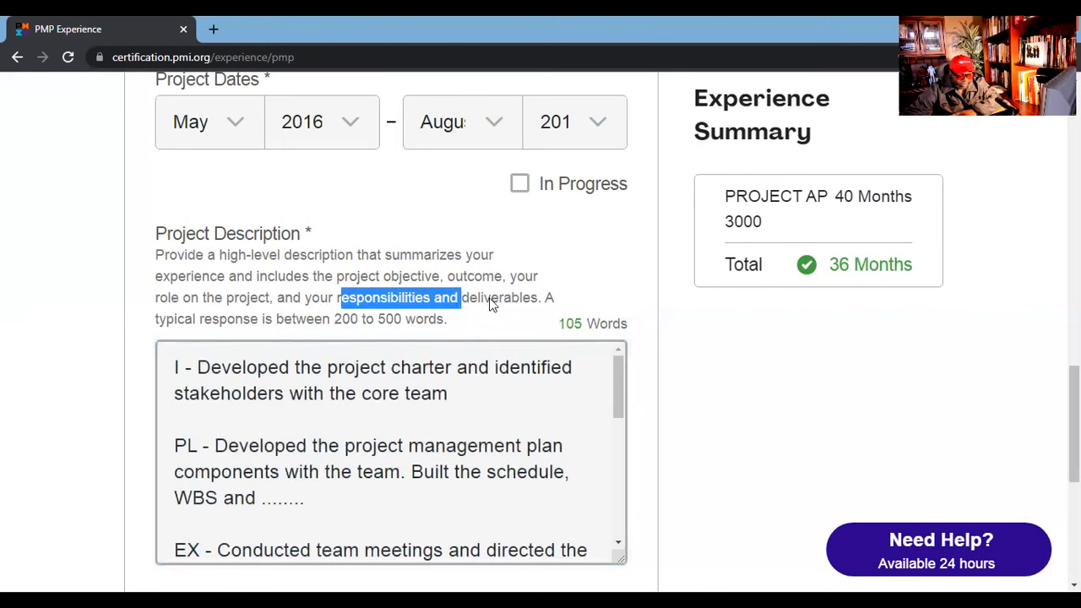
pyautogui.click(336, 320)
pyautogui.moveTo(336, 322); pyautogui.dragTo(432, 321)
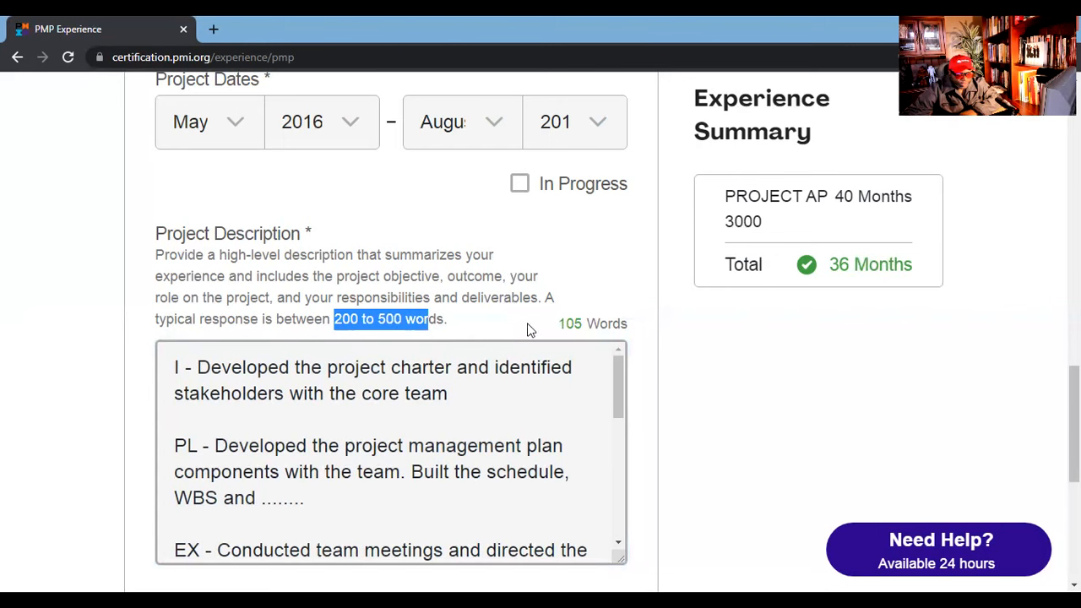
pyautogui.click(557, 330)
pyautogui.click(564, 325)
pyautogui.tripleClick(565, 324)
pyautogui.click(550, 313)
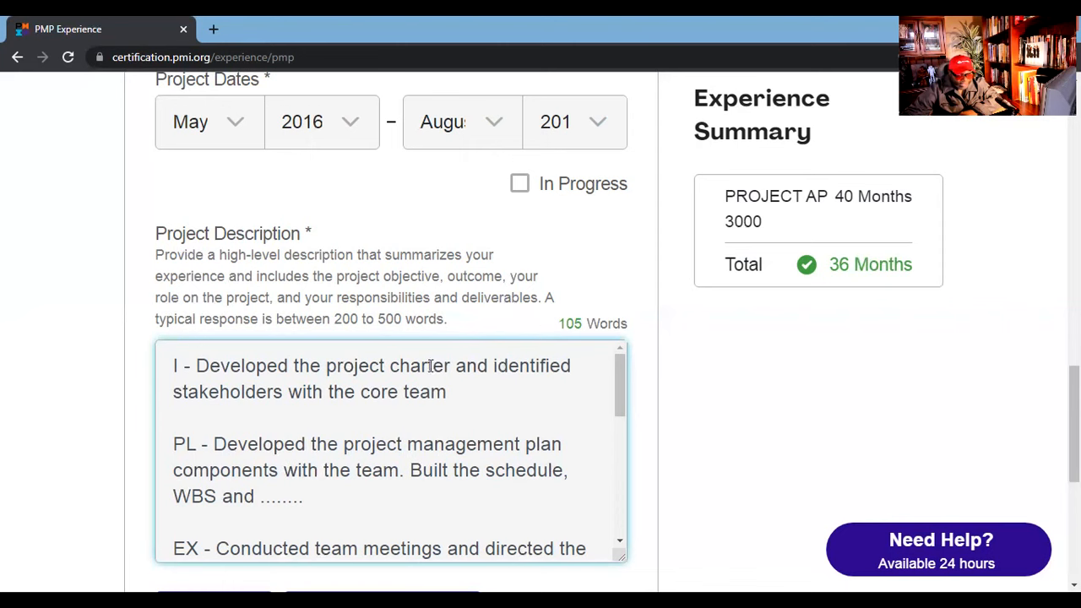
# Cut the project description text from the EX paragraph onward and paste it back directly after the PL paragraph.
pyautogui.scroll(-10, 433, 365)
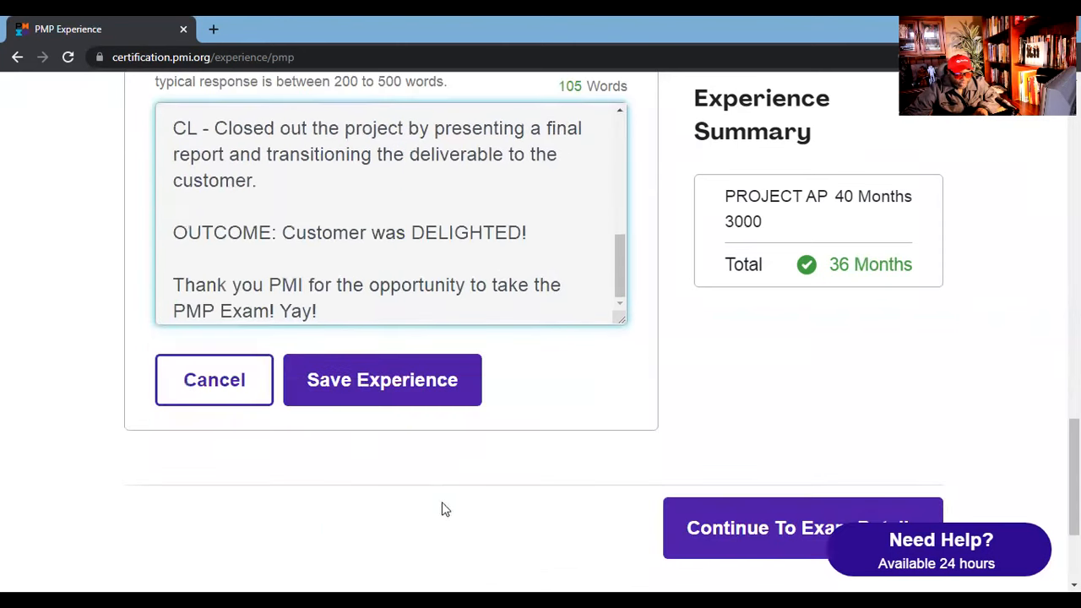
pyautogui.scroll(-4, 328, 350)
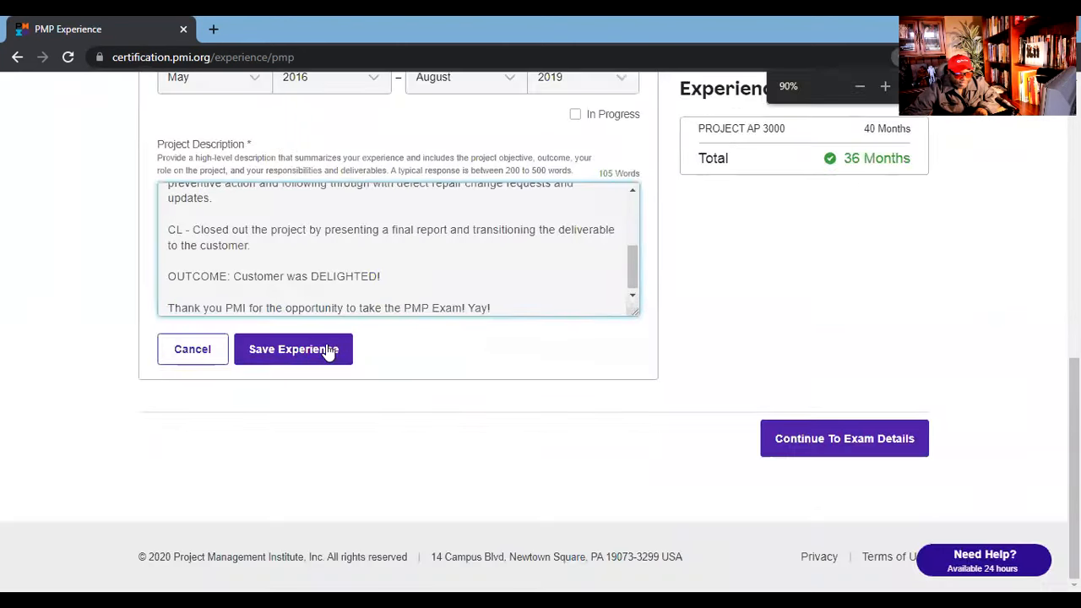
pyautogui.scroll(3, 328, 352)
pyautogui.moveTo(500, 457); pyautogui.dragTo(151, 442)
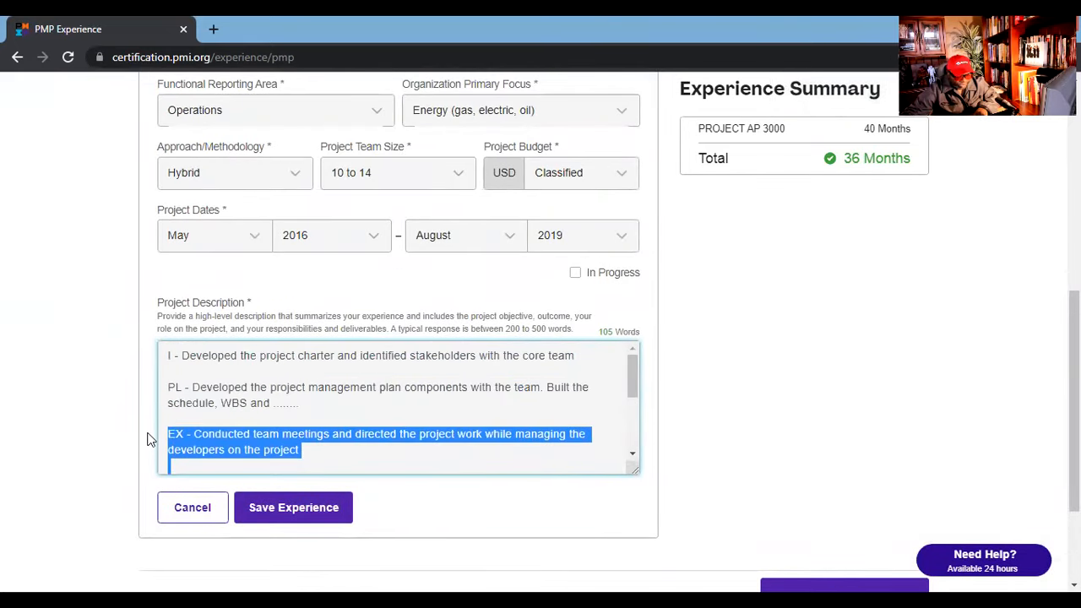
pyautogui.press('BackSpace')
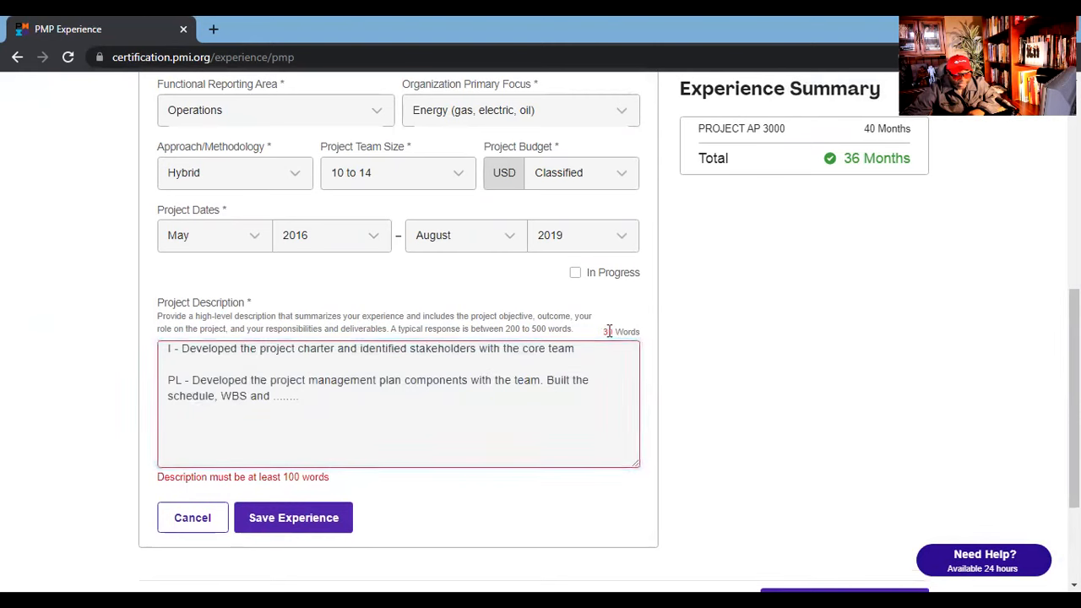
pyautogui.click(559, 382)
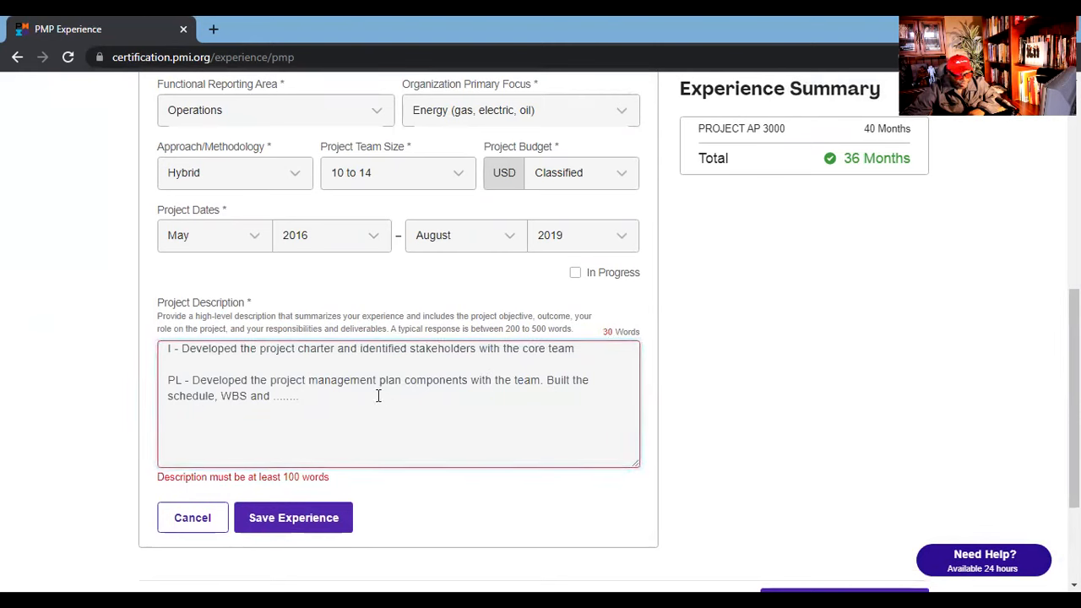
pyautogui.hotkey('ctrl', 'v')
pyautogui.scroll(2, 373, 401)
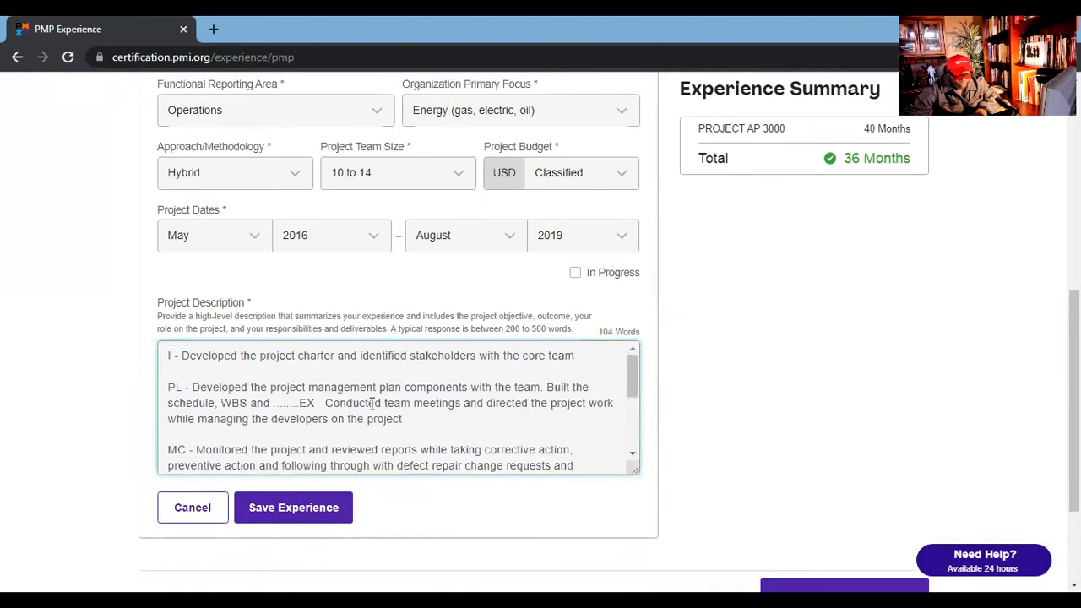
# Extend the I paragraph of the project description with "Held kick-off meetings with stakeholders and presented the project charter for buy-in at higher levels.".
pyautogui.hotkey('ctrl', '+')
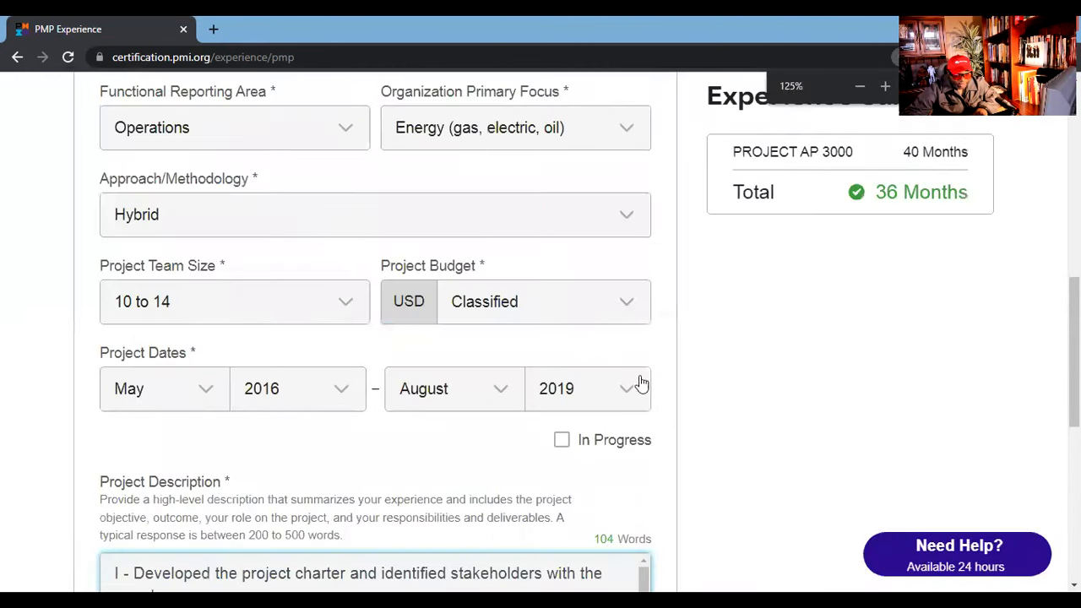
pyautogui.scroll(-1, 615, 500)
pyautogui.scroll(-1, 610, 492)
pyautogui.hotkey('ctrl', '-')
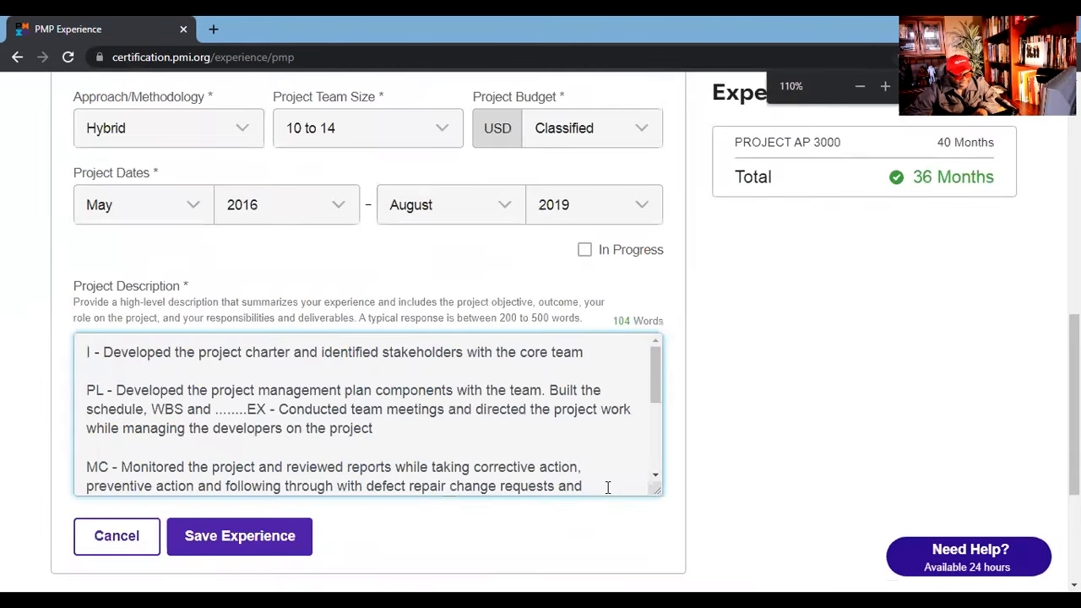
pyautogui.hotkey('ctrl', '-')
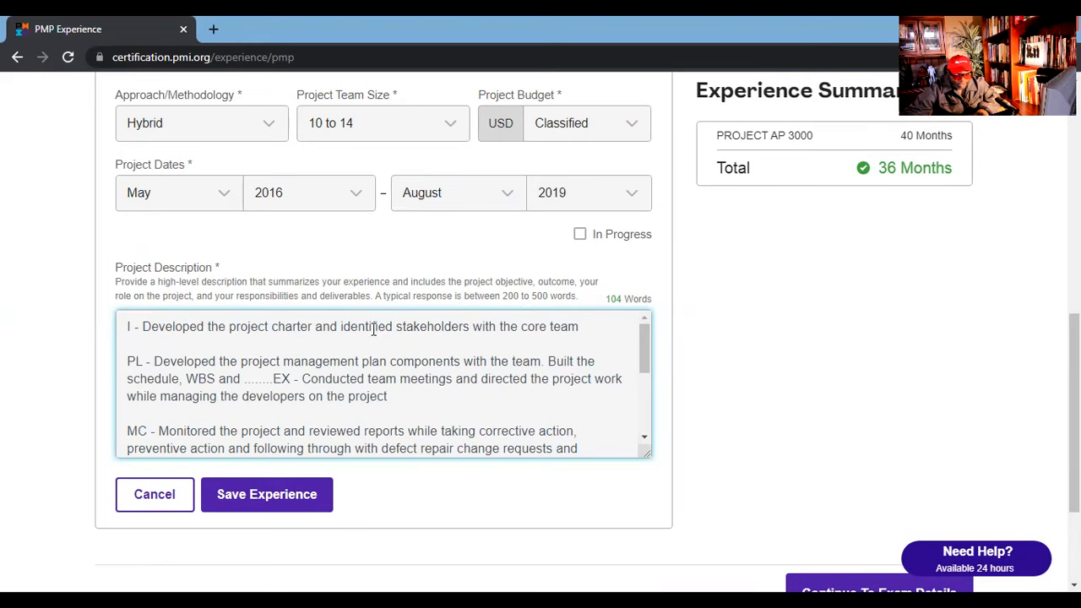
pyautogui.click(590, 327)
pyautogui.write('. Held kic')
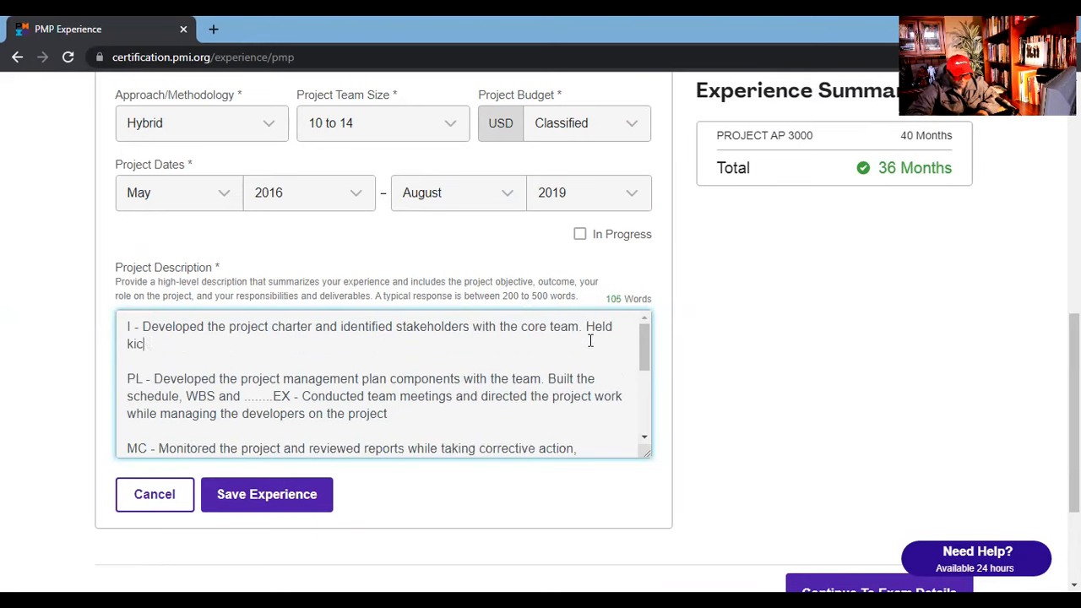
pyautogui.write('k-of')
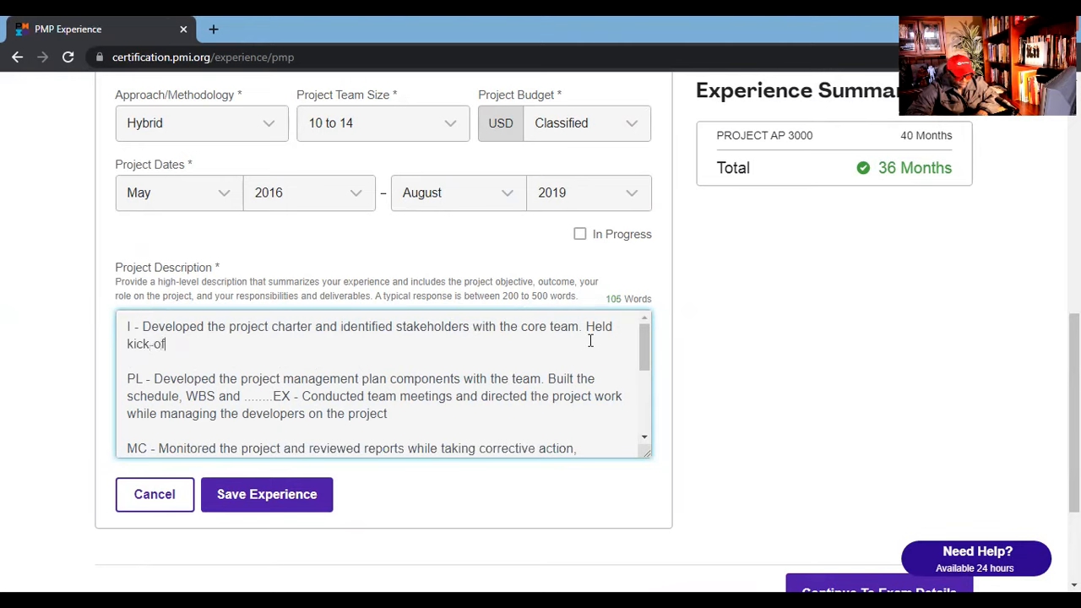
pyautogui.write('f meetings wi')
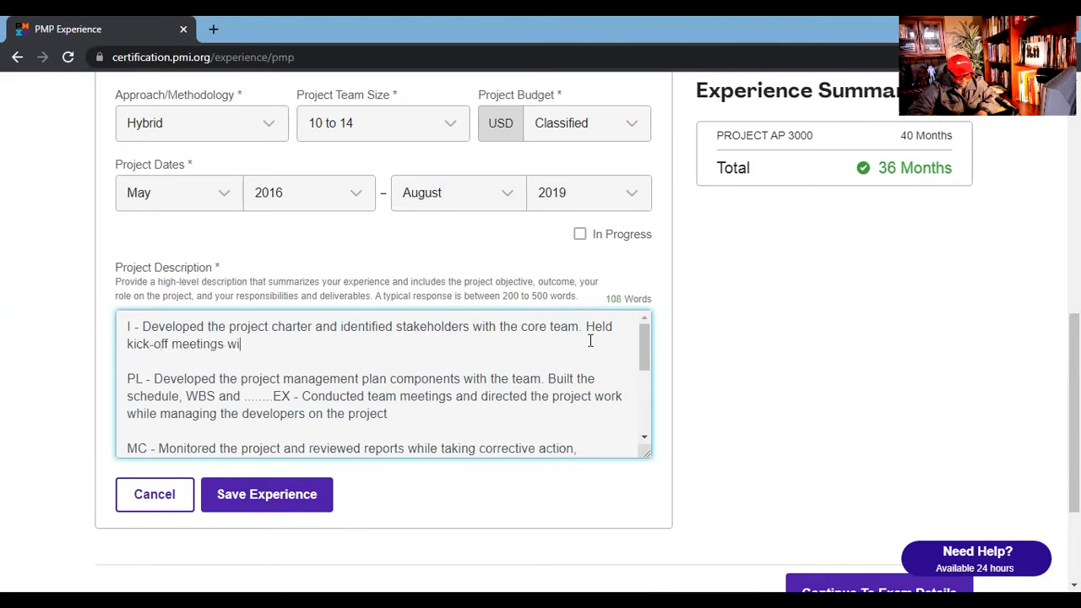
pyautogui.write('th stakeholders')
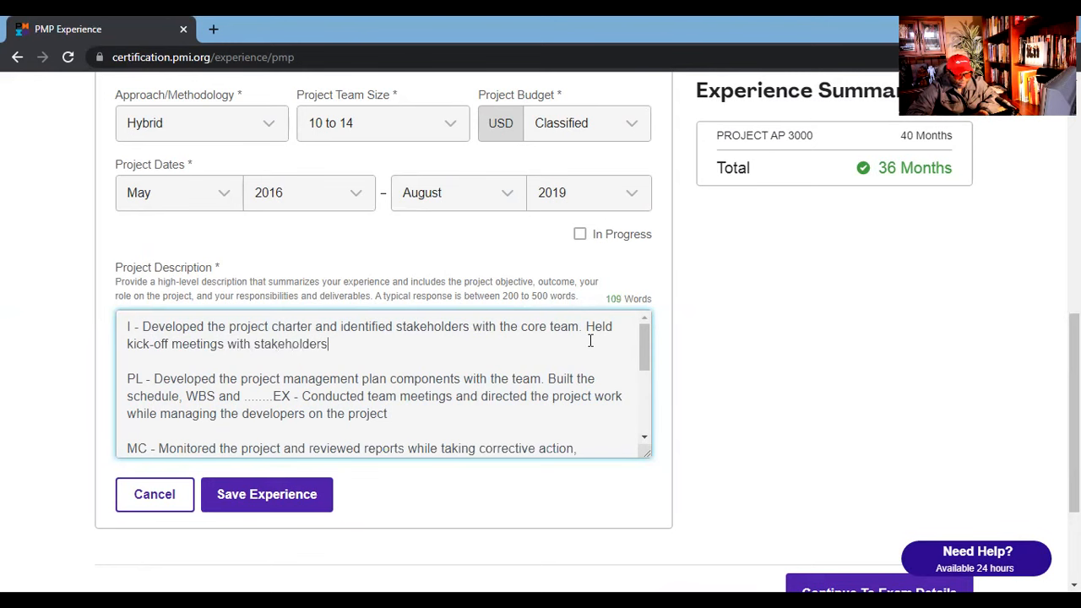
pyautogui.write(' and presented')
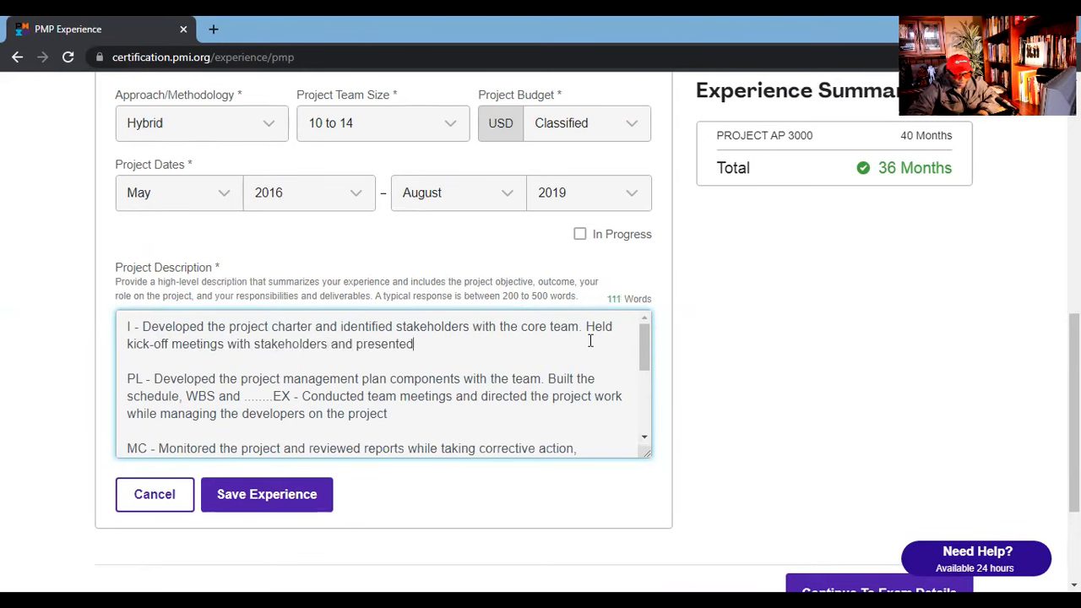
pyautogui.write(' the project charter for')
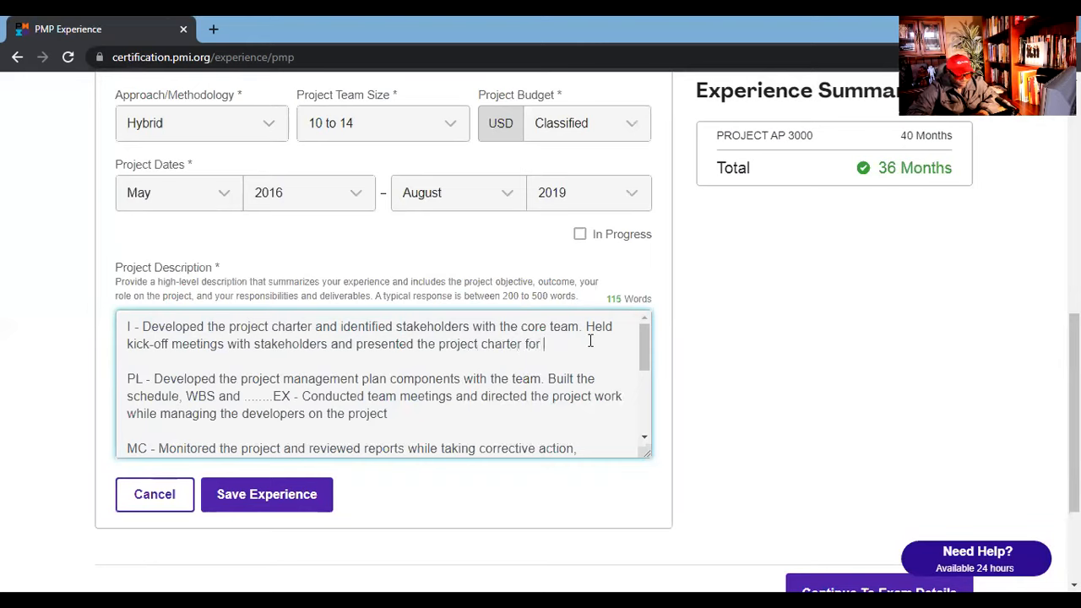
pyautogui.write(' buy-in at higher levels. ')
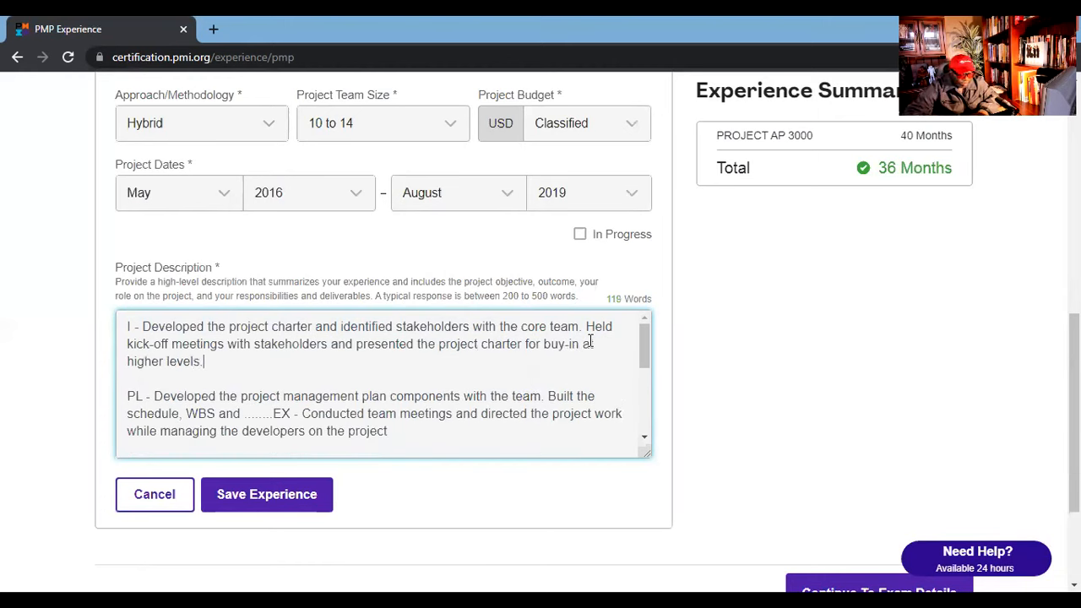
# Append the sentence "Created and maintained a stakeholder register." to the end of the I paragraph.
pyautogui.write('Created and ')
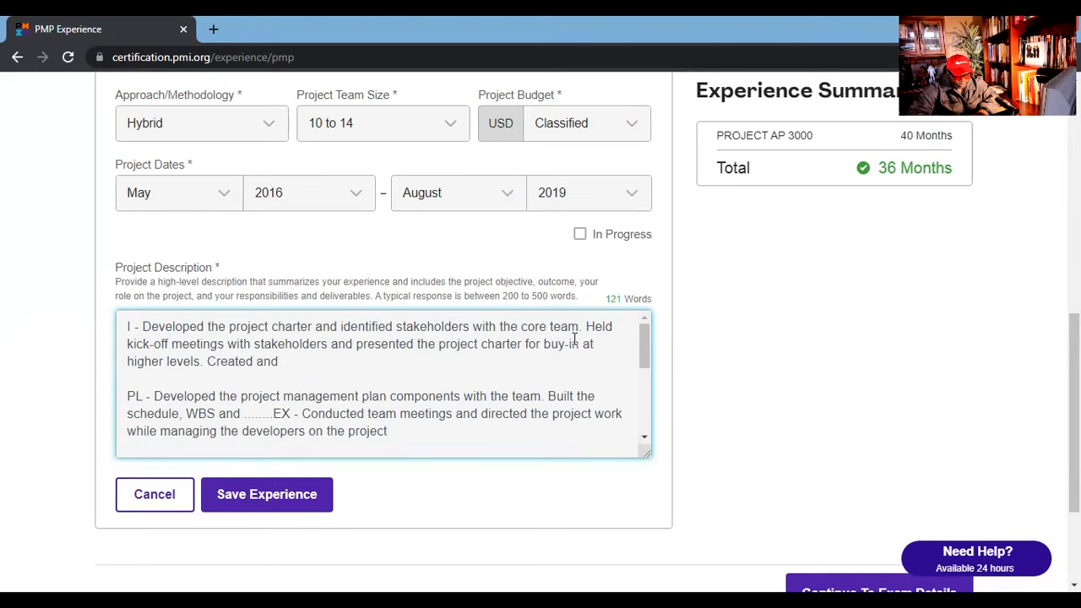
pyautogui.write('maintaine')
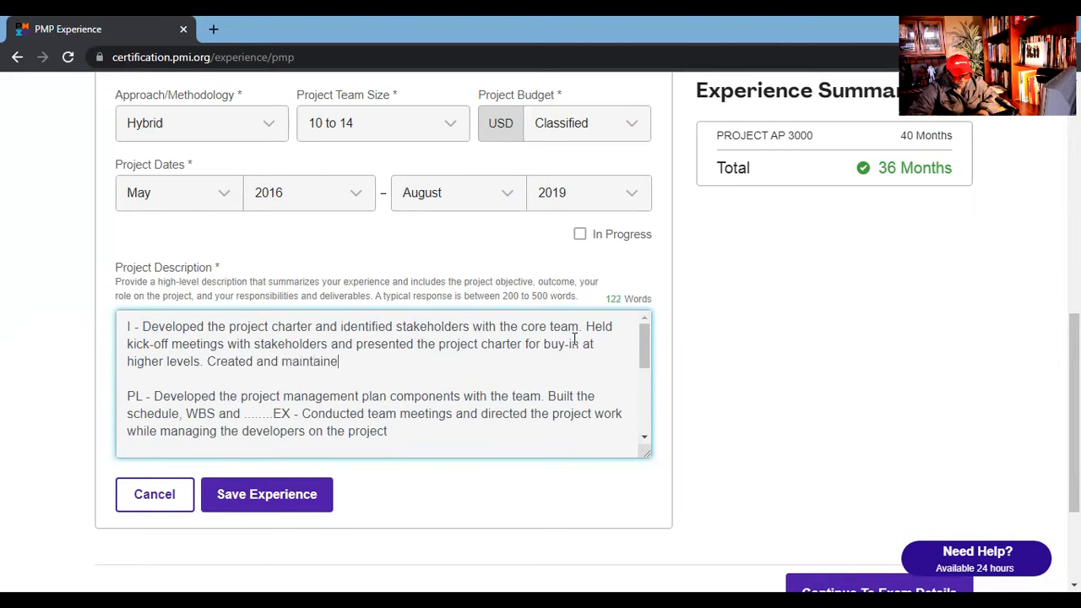
pyautogui.write('d a stakeholder register.')
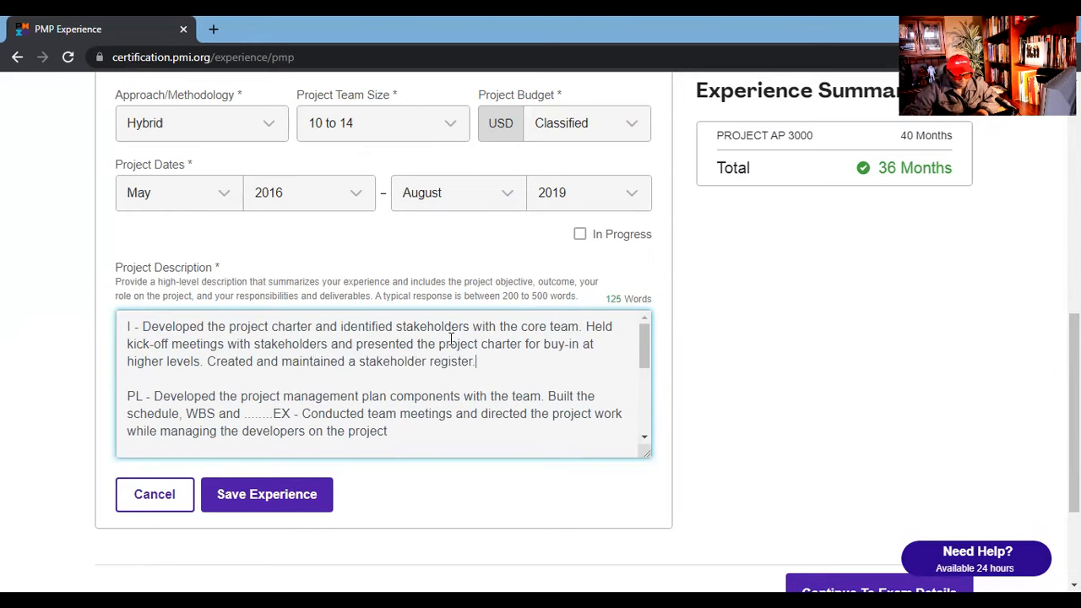
# Insert "with the project sponsor" after "Developed the project charter" in the I paragraph and check the word counter.
pyautogui.moveTo(314, 330); pyautogui.dragTo(309, 329)
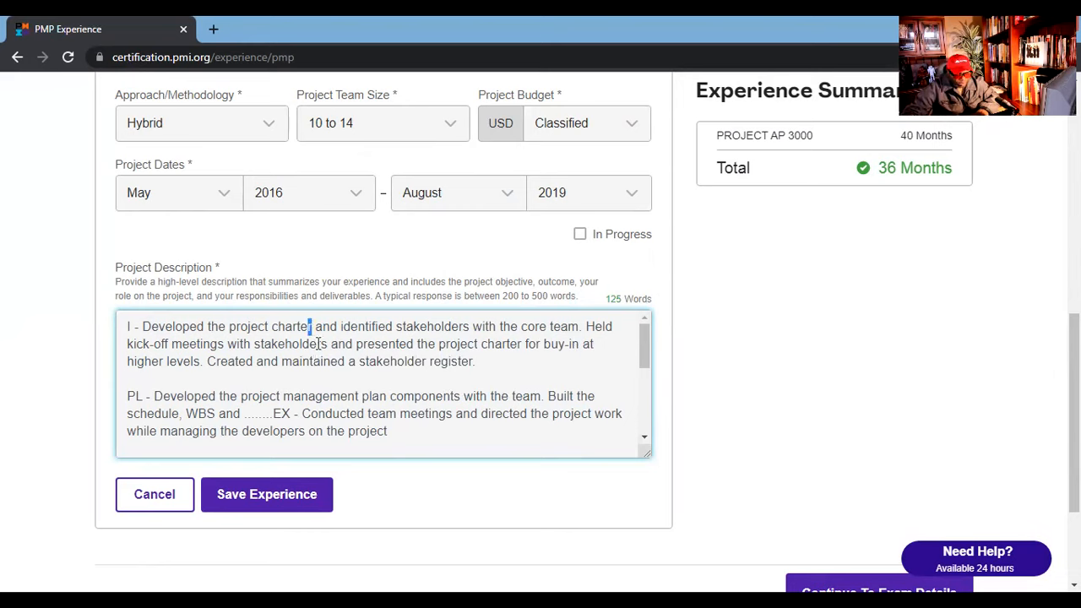
pyautogui.click(312, 330)
pyautogui.write('with t')
pyautogui.write('he project sp')
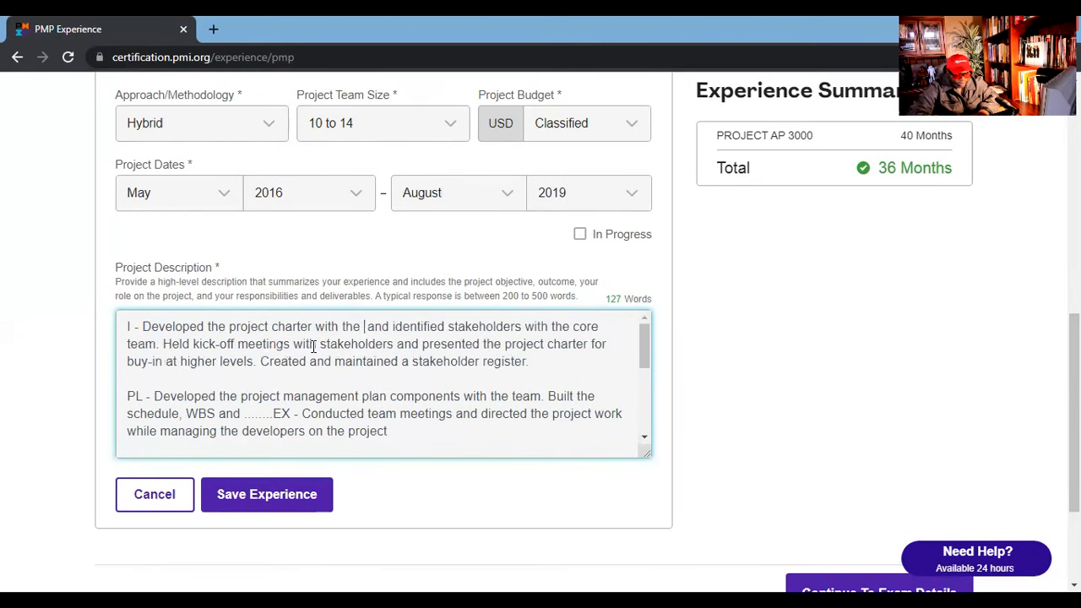
pyautogui.write('onsor')
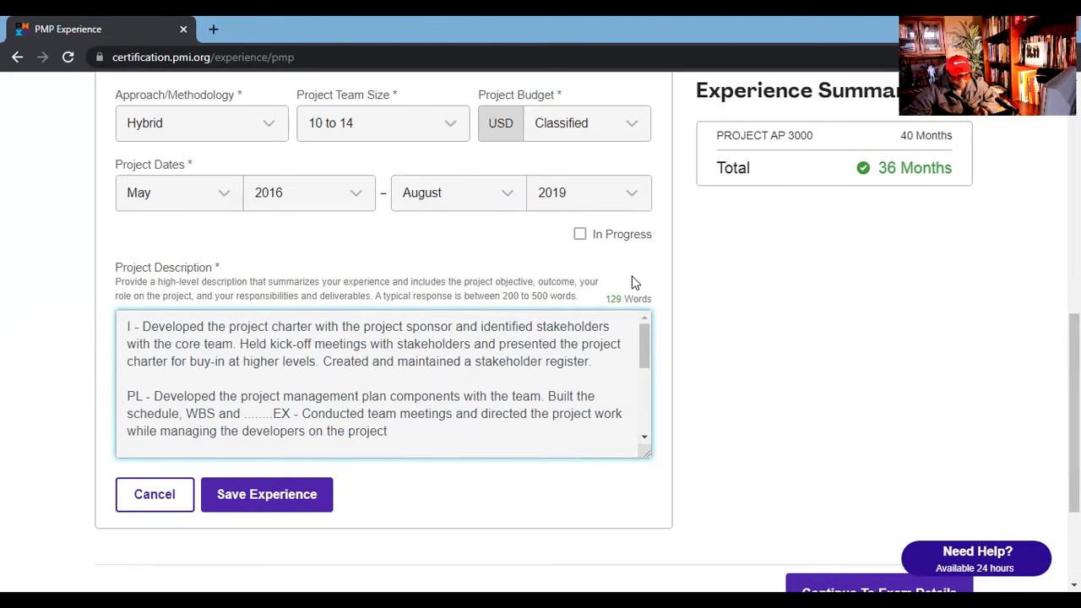
pyautogui.tripleClick(610, 299)
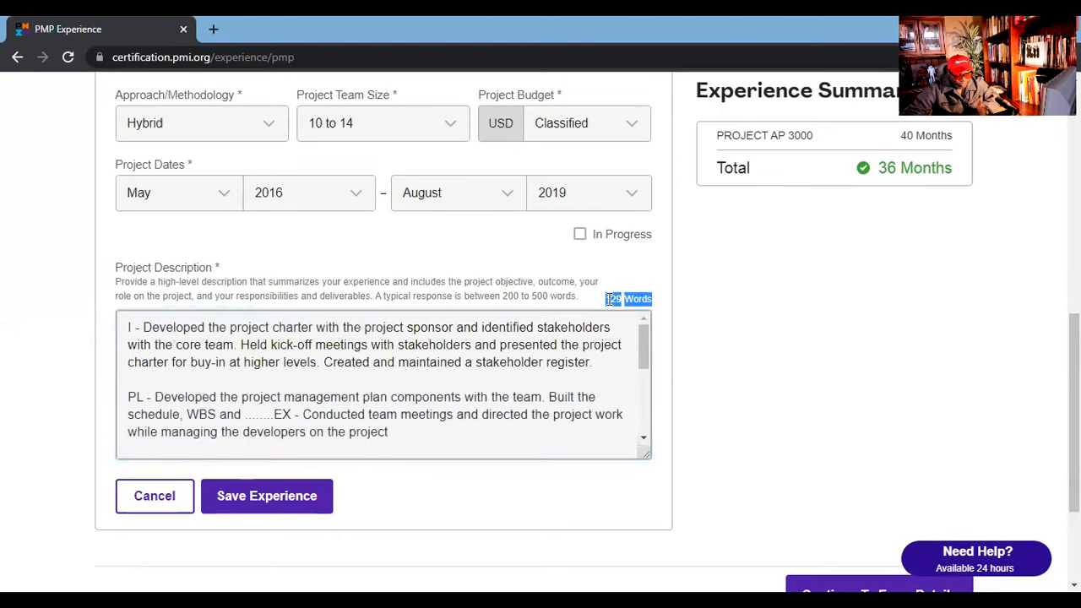
pyautogui.click(595, 299)
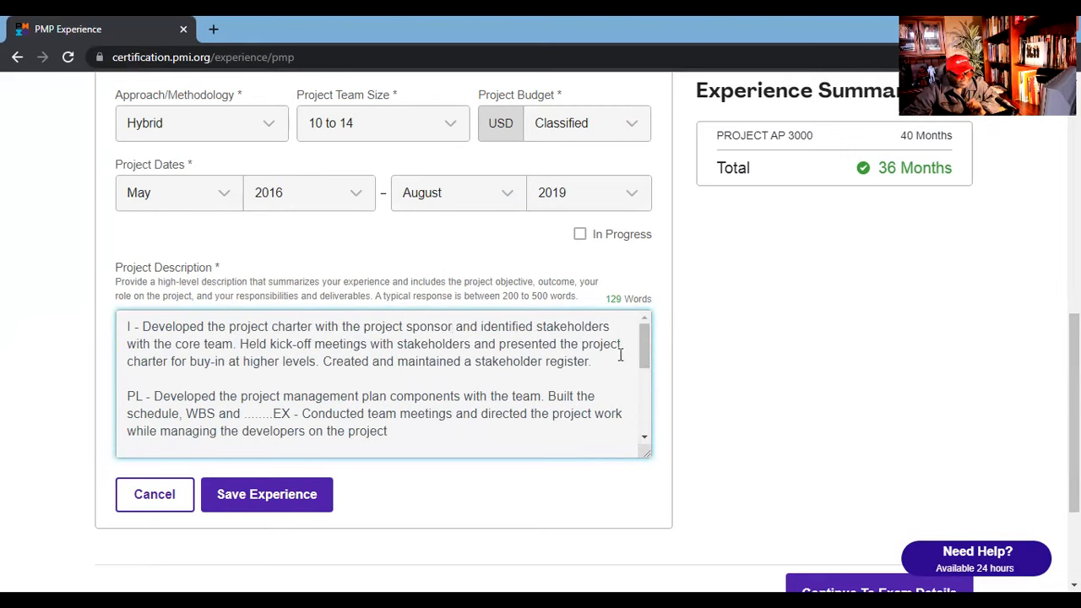
# Continue the PL paragraph's list after WBS with "cost baseline, quality plans, communication plans, risk plans, procurement plans and stakeholder engagement plans.".
pyautogui.moveTo(646, 343); pyautogui.dragTo(644, 356)
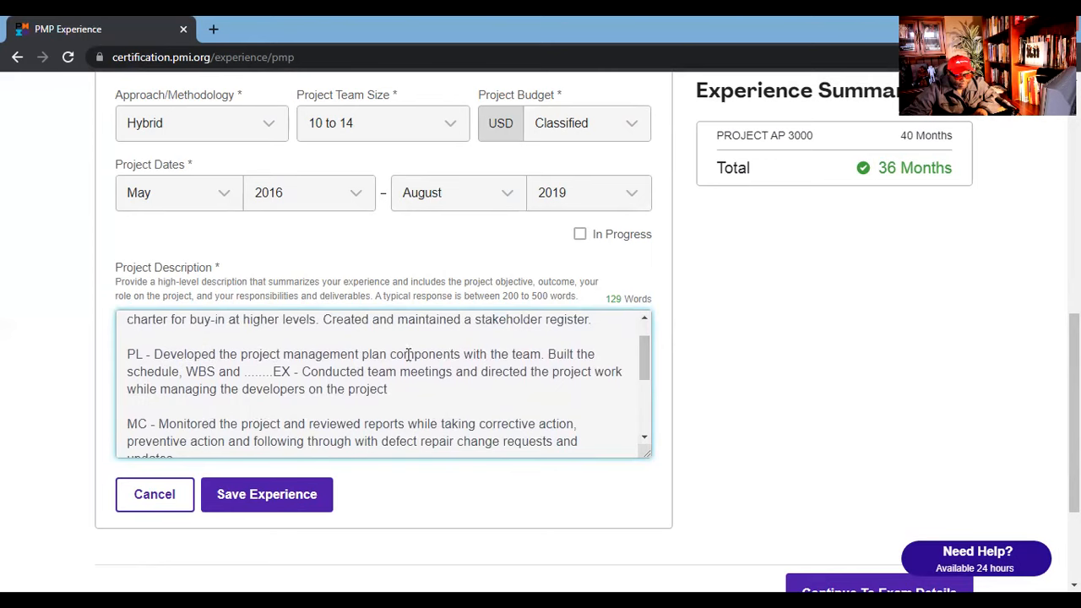
pyautogui.click(216, 372)
pyautogui.write(', costy')
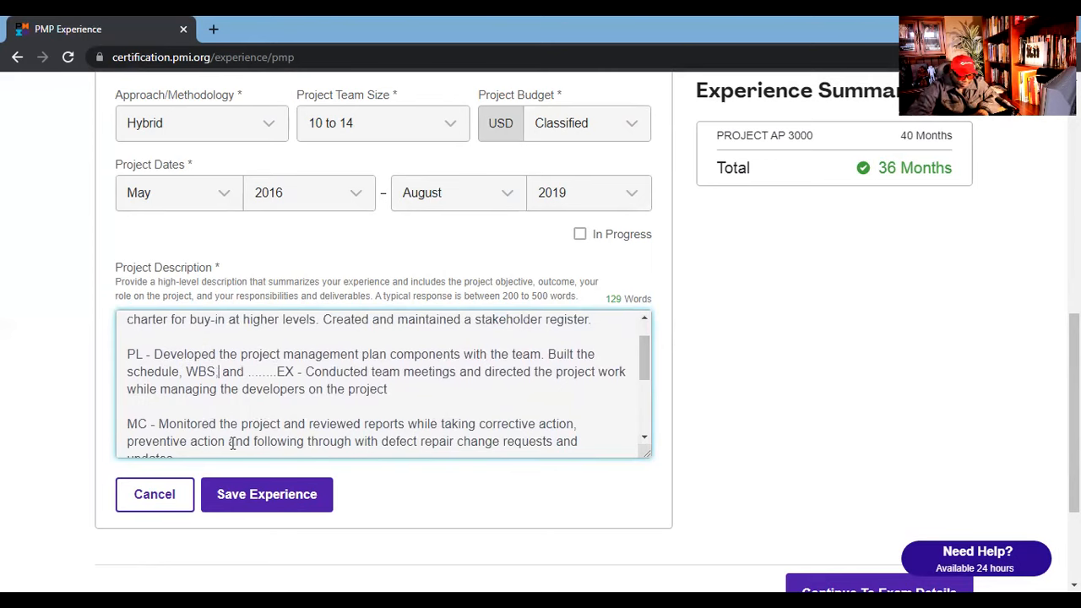
pyautogui.press('BackSpace')
pyautogui.write('baseline')
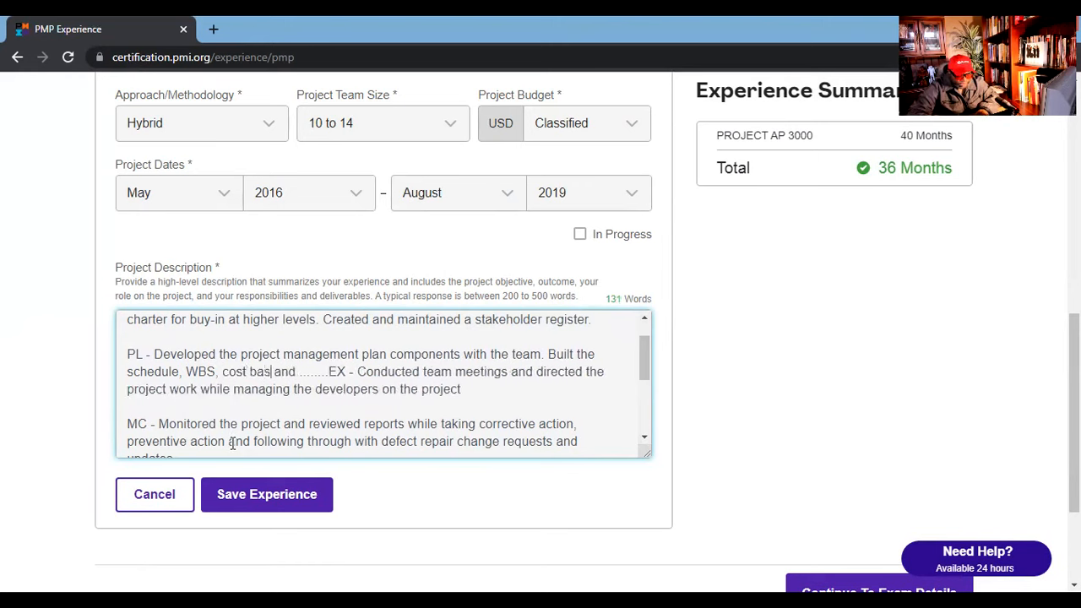
pyautogui.write(', qualit')
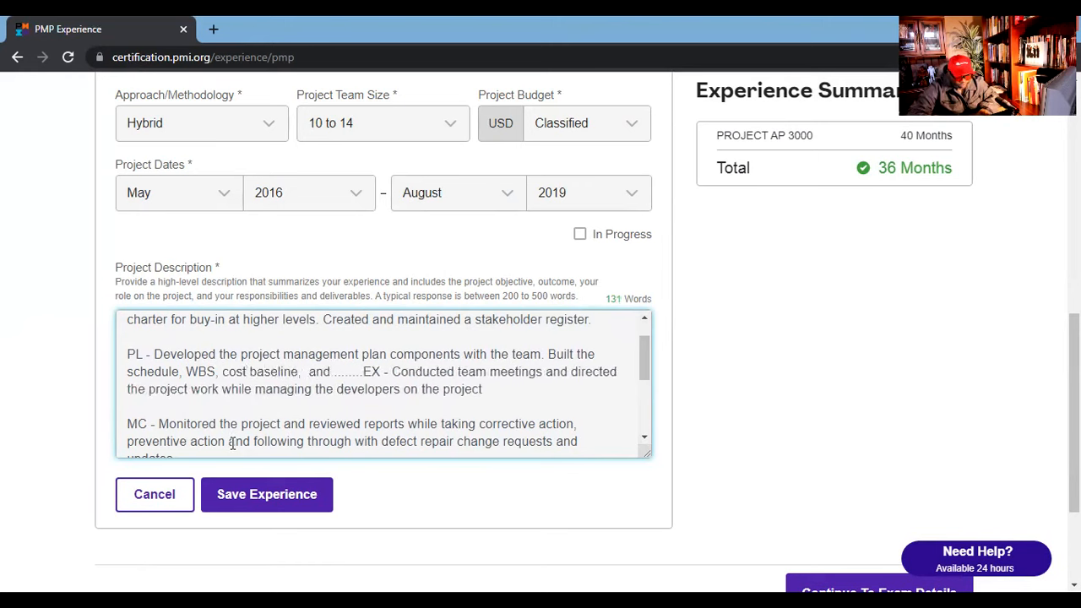
pyautogui.write('y plans, co')
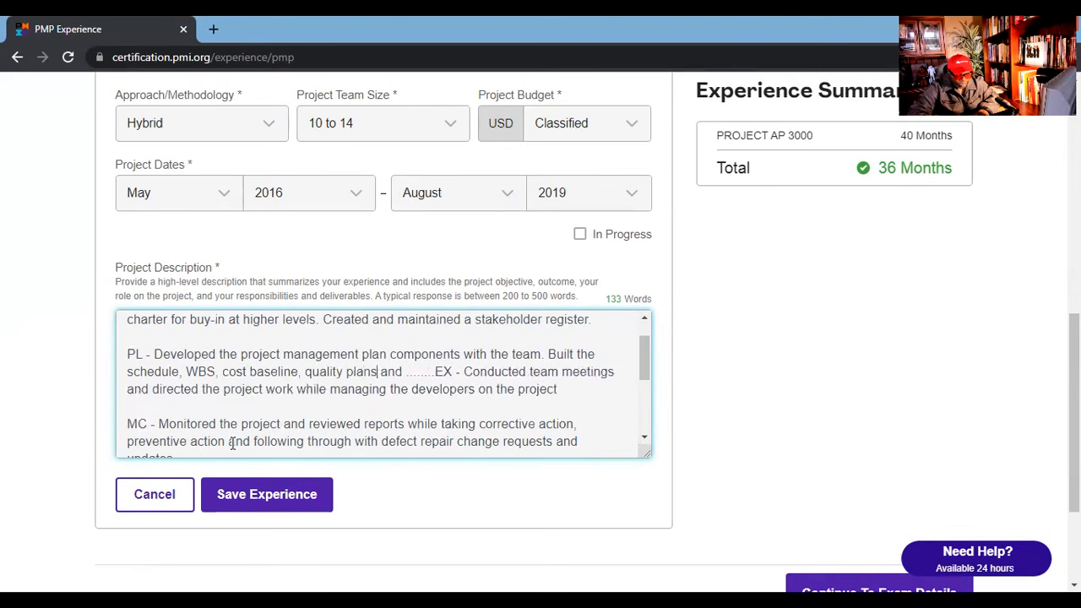
pyautogui.write('mmunication')
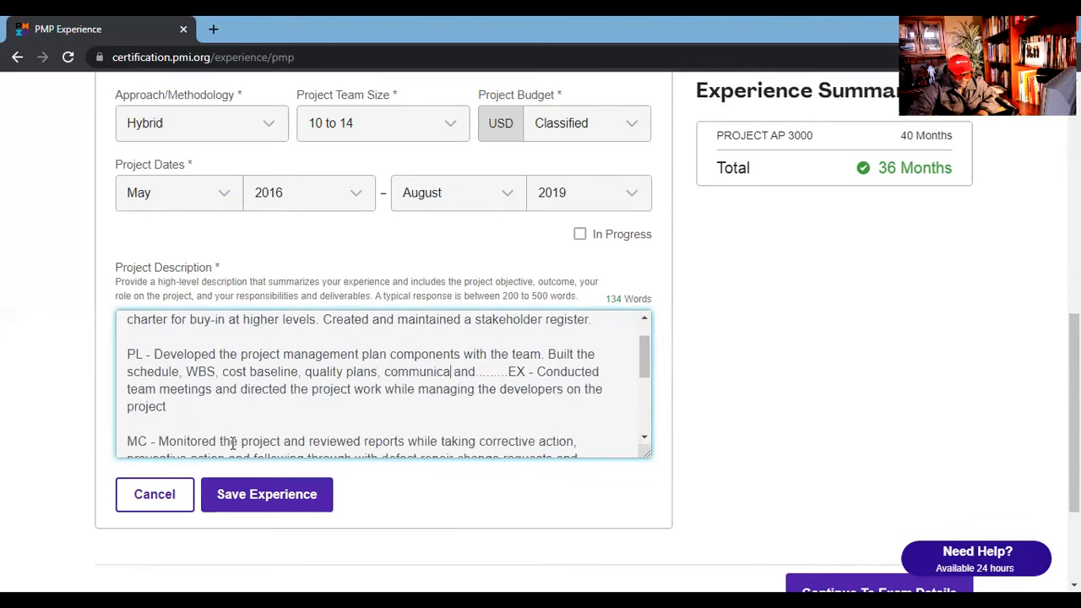
pyautogui.write(' plans, r')
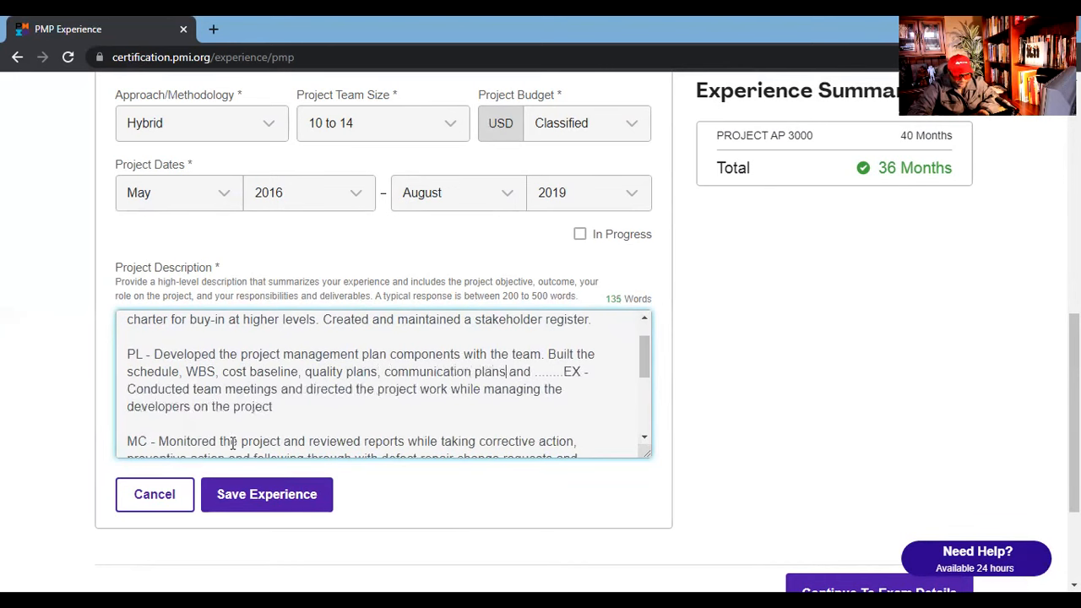
pyautogui.write('isk plans, pr')
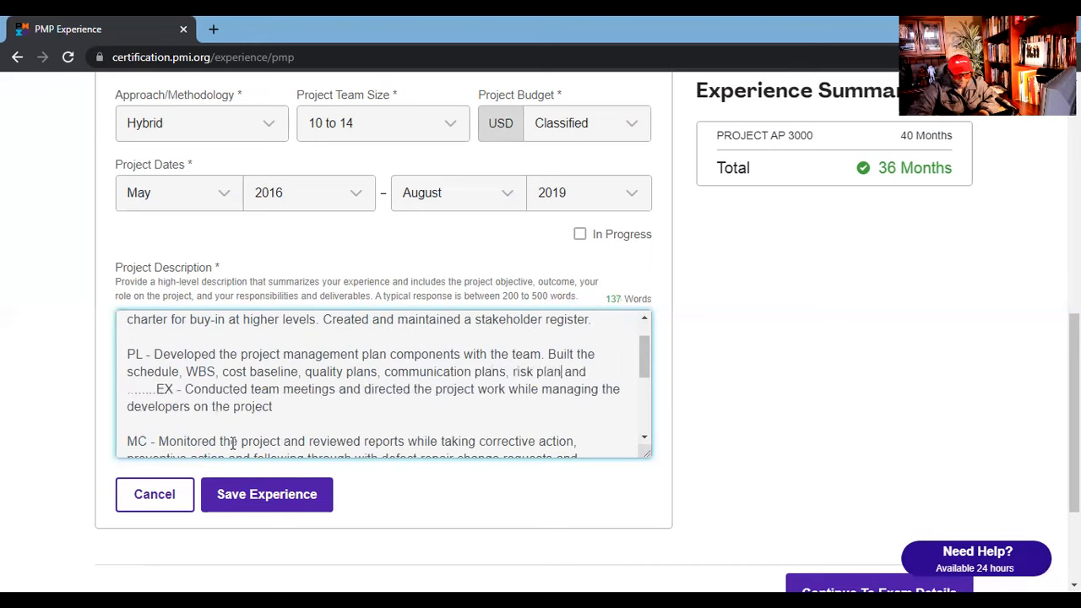
pyautogui.write('ocurement p')
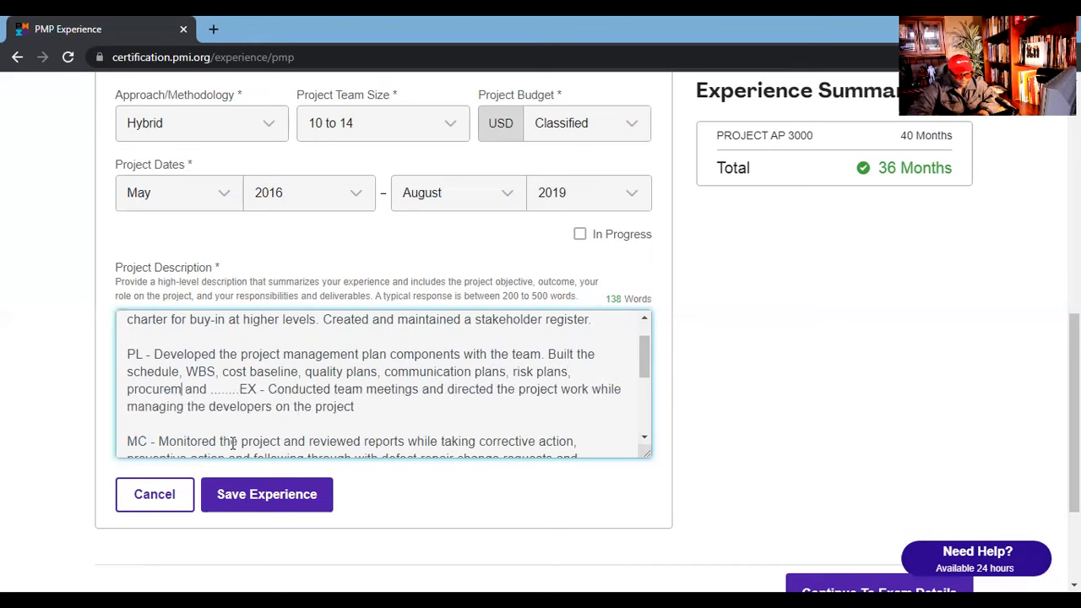
pyautogui.write('lans and stakeh')
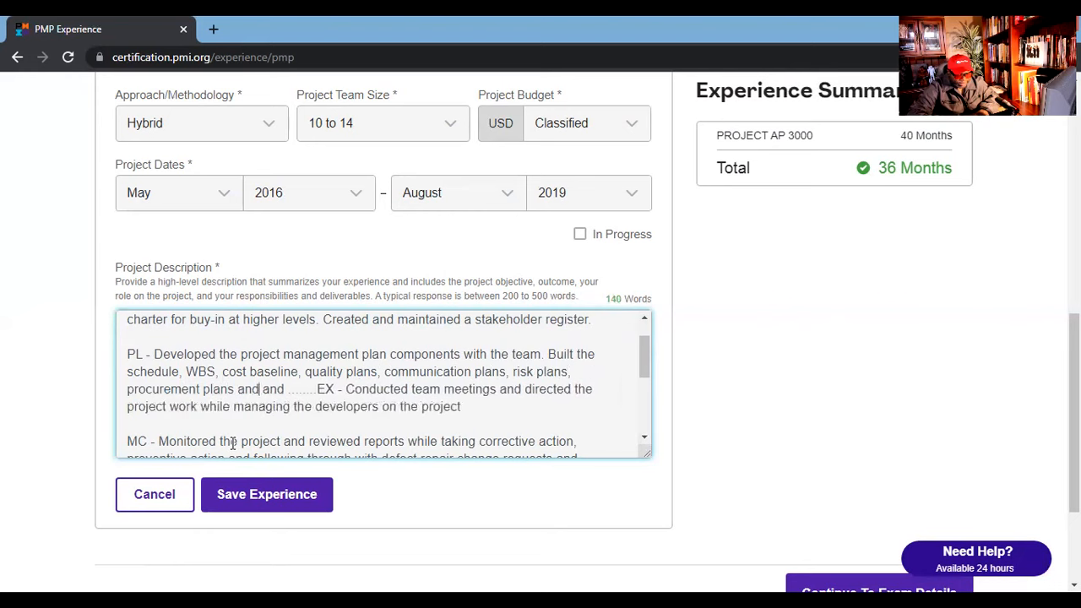
pyautogui.write('older engagement')
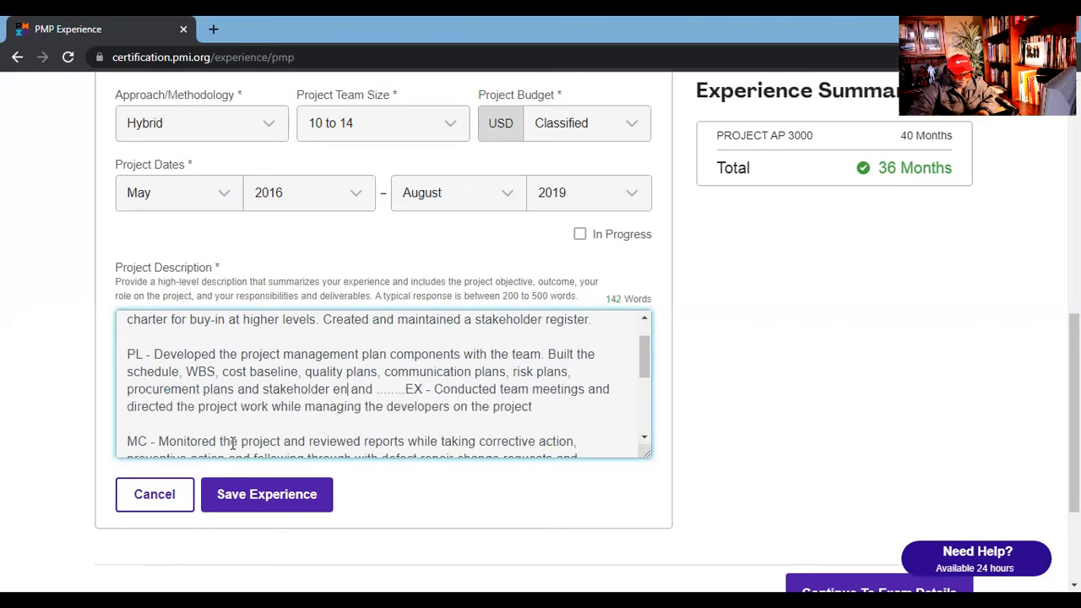
pyautogui.write(' pla')
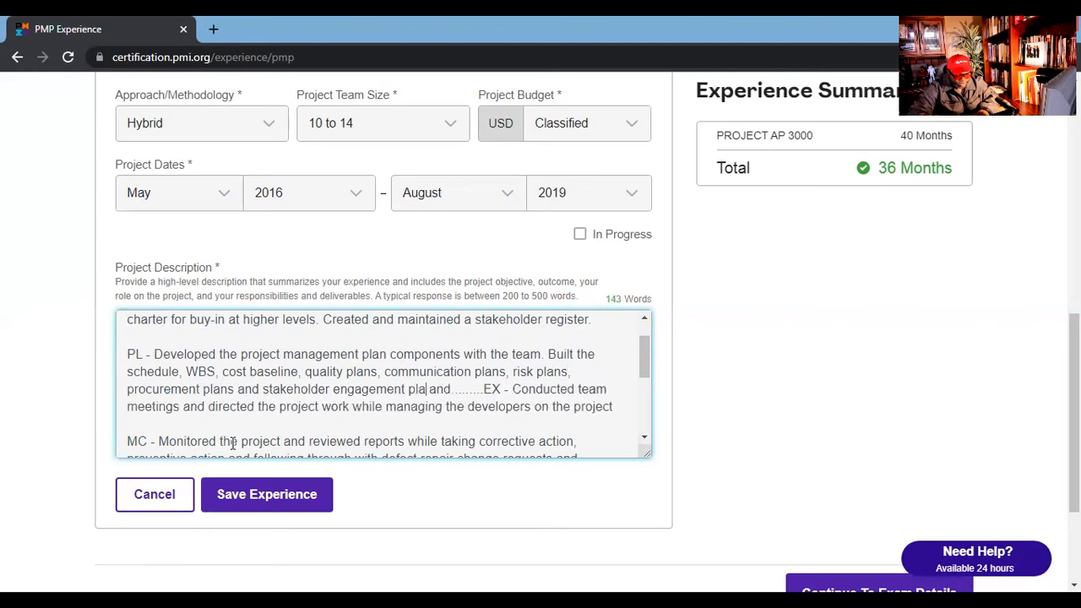
pyautogui.write('ns.')
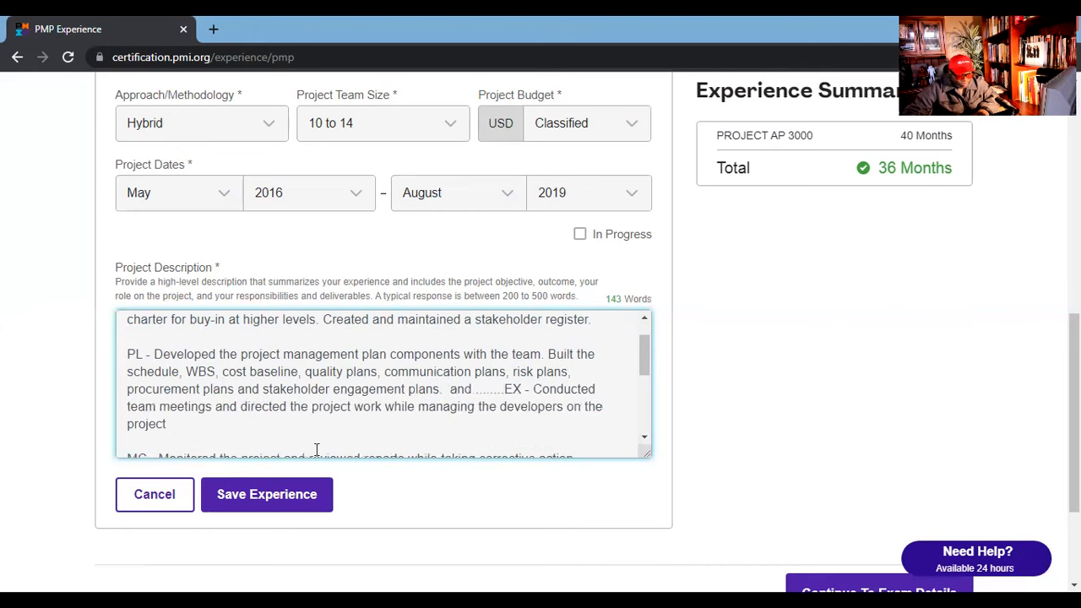
# Separate the EX paragraph from the PL paragraph with a blank line and delete the leftover "and ........" before EX.
pyautogui.click(450, 390)
pyautogui.press('Return')
pyautogui.press('Return')
pyautogui.scroll(-1, 356, 407)
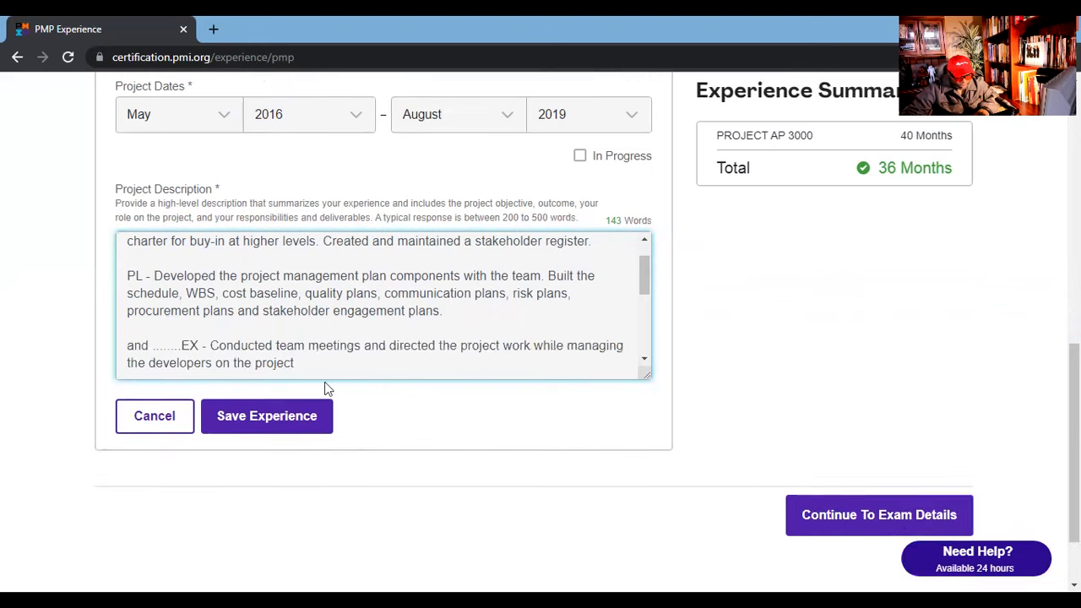
pyautogui.doubleClick(150, 349)
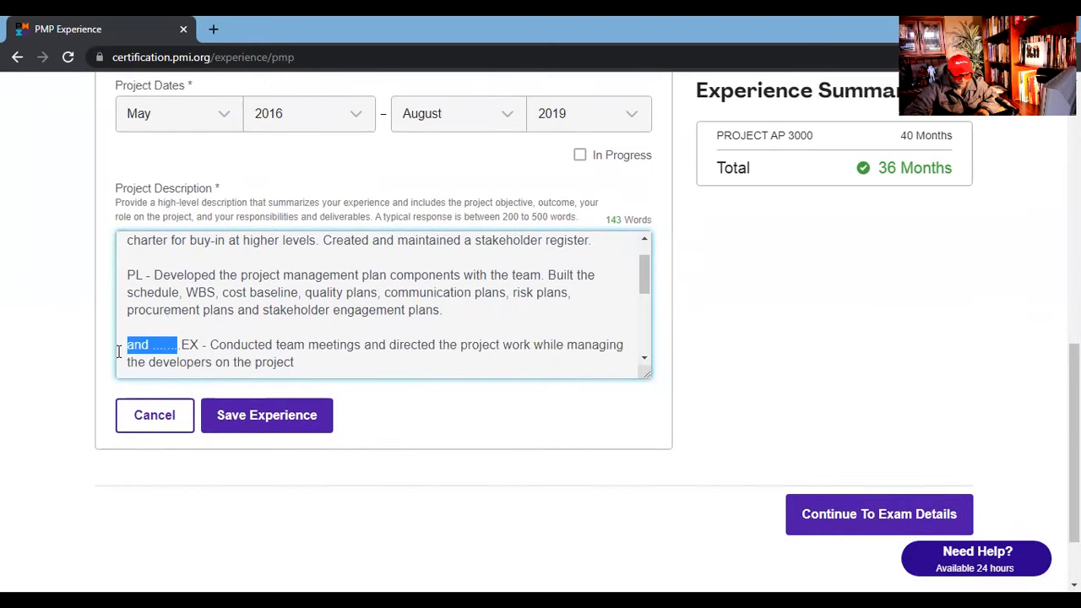
pyautogui.press('BackSpace')
pyautogui.press('Delete')
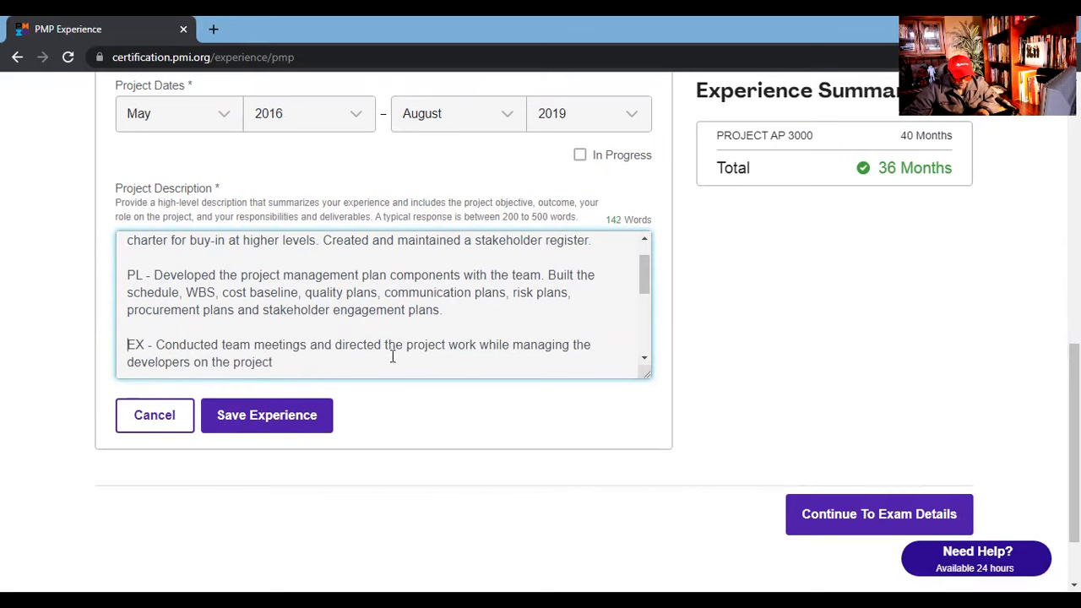
pyautogui.click(283, 361)
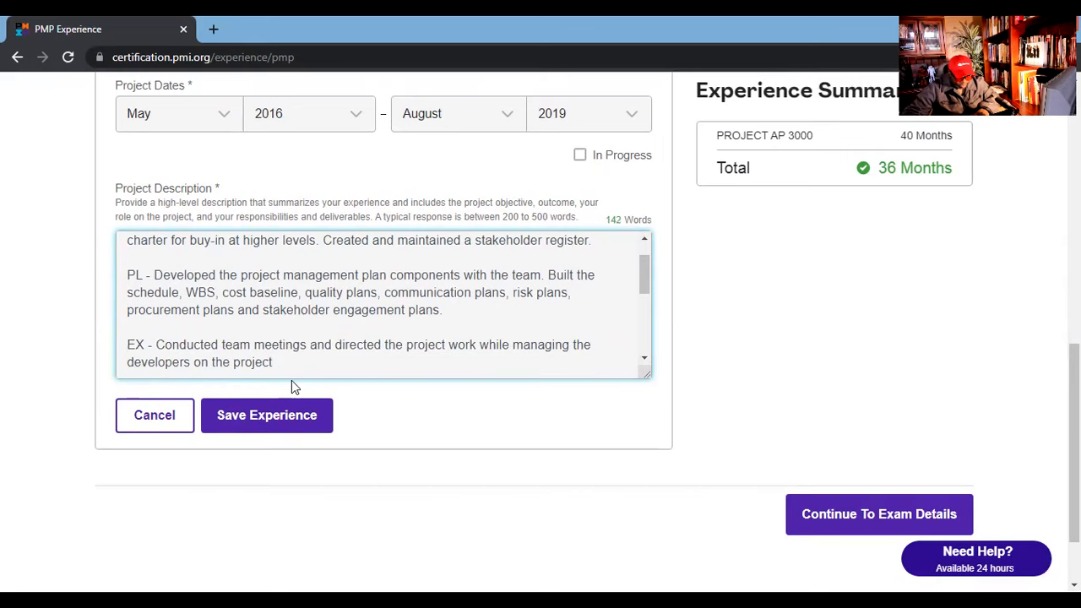
# End the EX paragraph's first sentence with a period and append "Ensured all issues were identified and tracked.".
pyautogui.write('.')
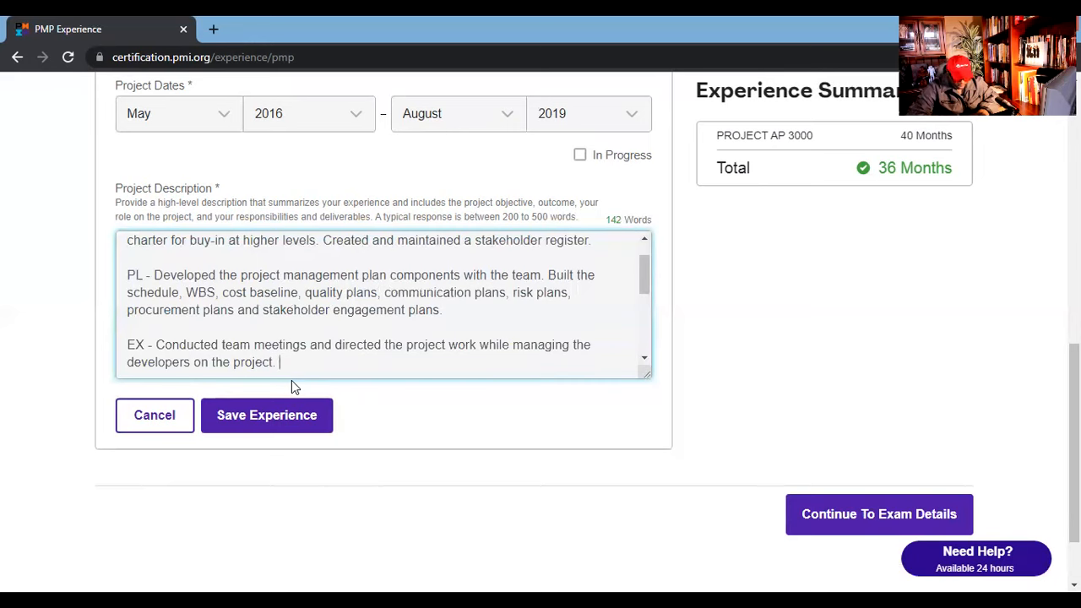
pyautogui.write(' Ensured al')
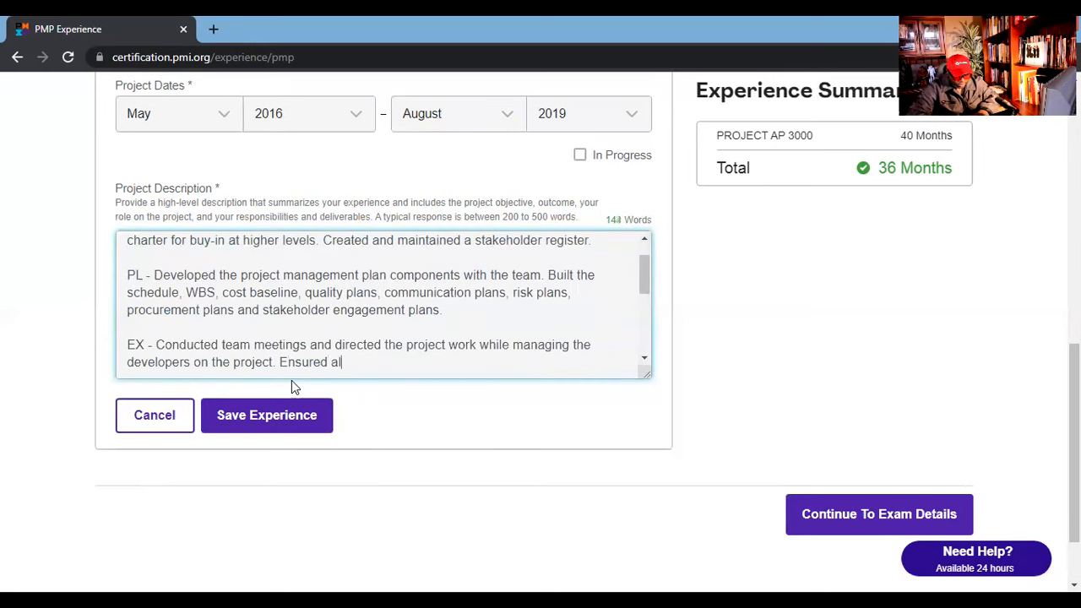
pyautogui.write('l issues were identifi')
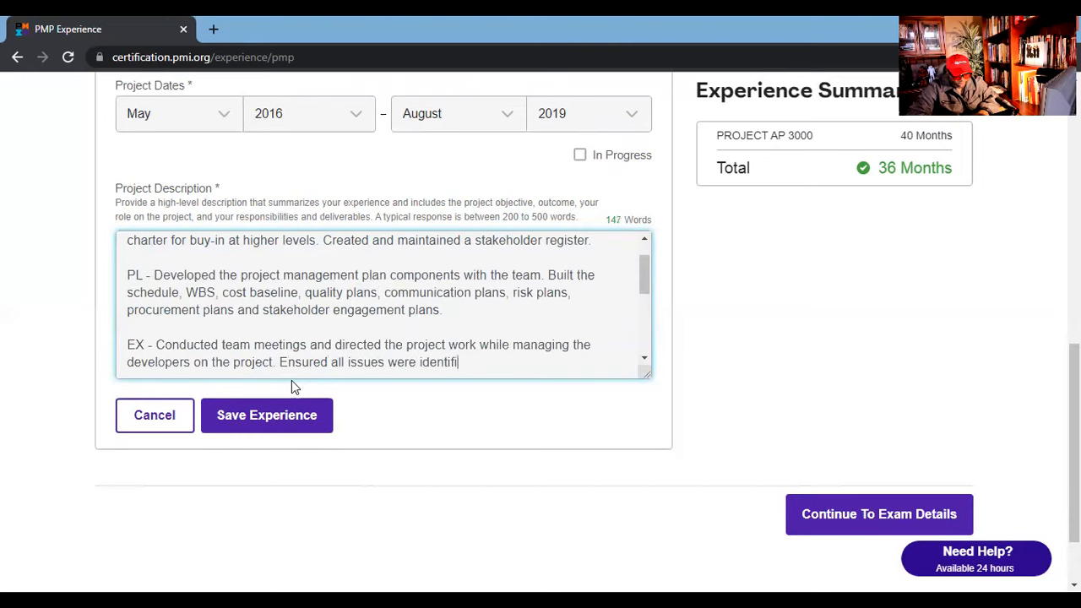
pyautogui.write('ed and tracked ')
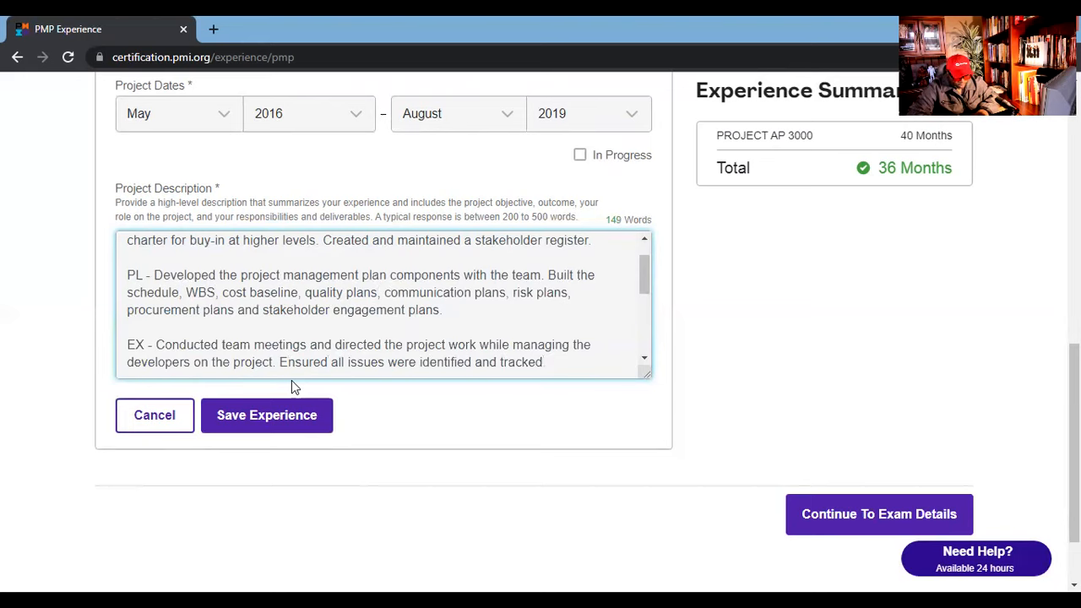
# Add the sentence "Engaged risk owners and action owners to execute planned responses." to the end of the EX paragraph.
pyautogui.write('. Engagee')
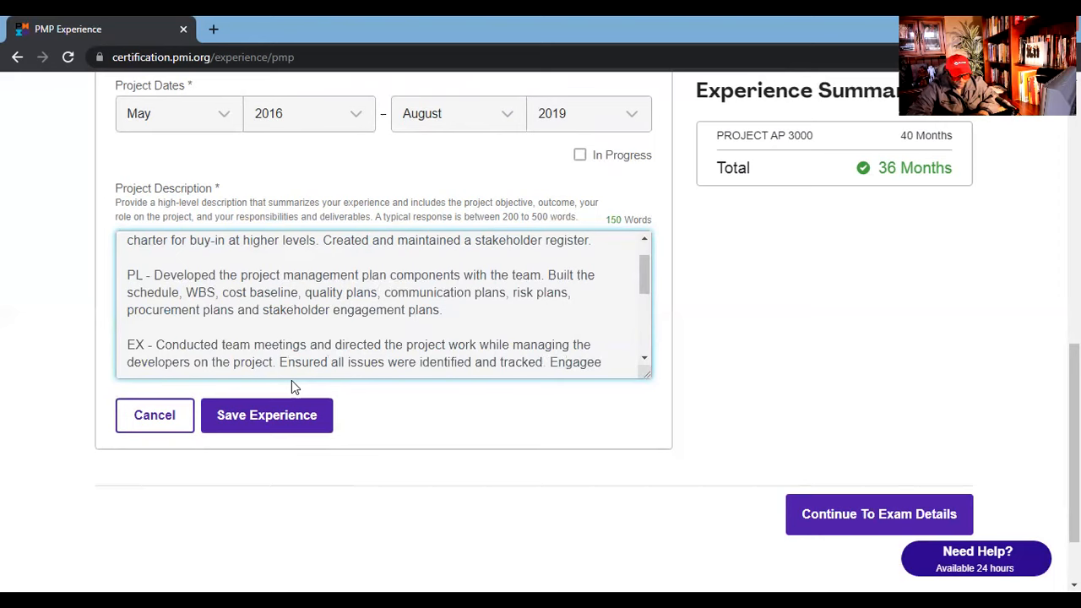
pyautogui.write(' risk owner')
pyautogui.write('s and acti')
pyautogui.write('on own')
pyautogui.write('ers to ')
pyautogui.write('execute')
pyautogui.write(' planned resp')
pyautogui.write('onses.')
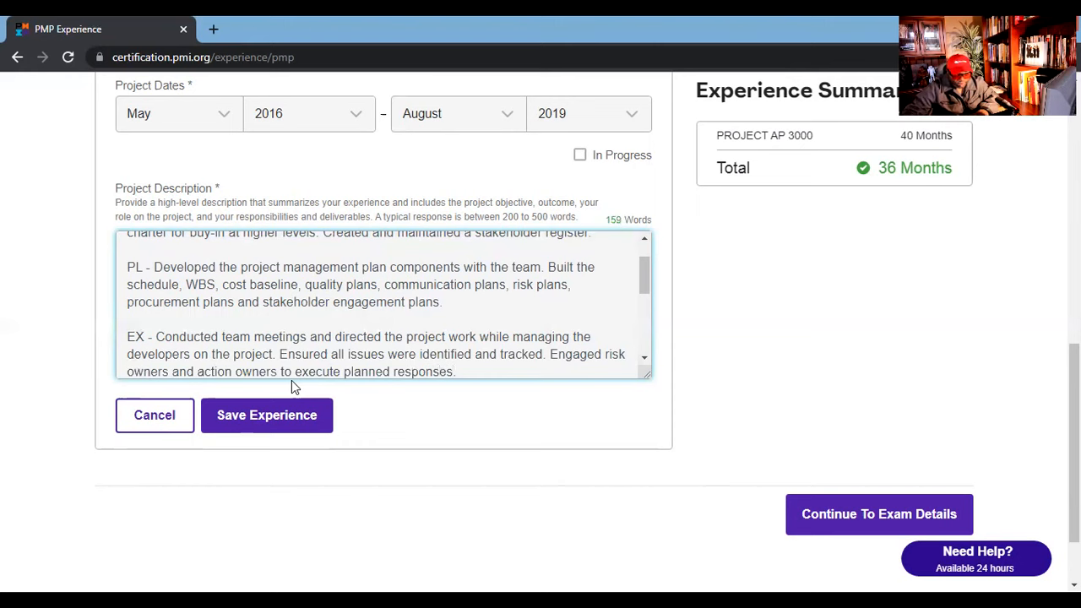
# Append "Inspired, motivated and mentored team members." to the EX paragraph after the planned responses sentence.
pyautogui.scroll(-1, 326, 342)
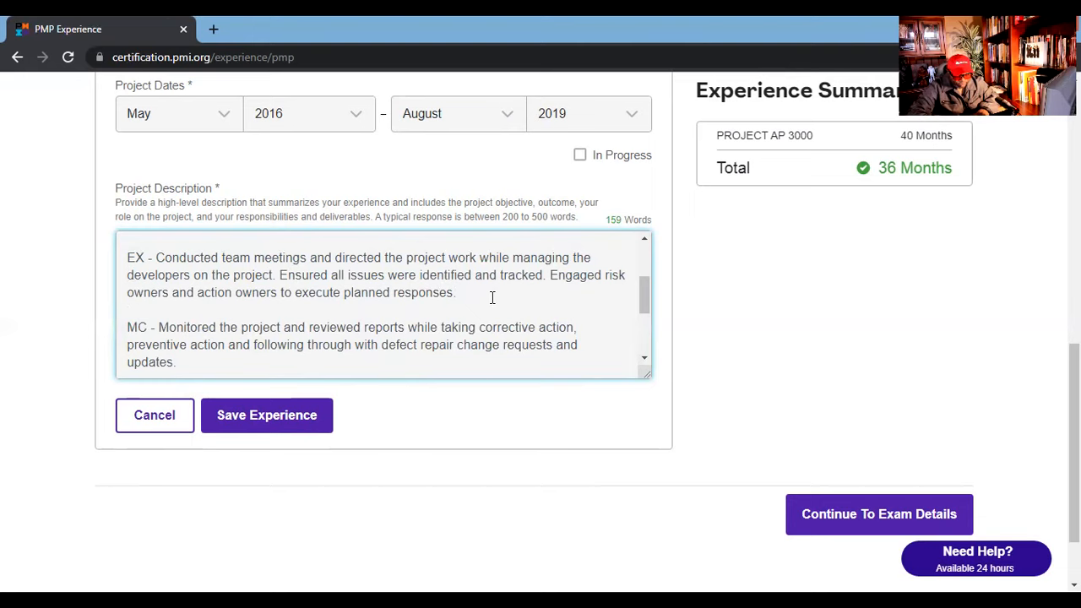
pyautogui.write('Inspired, moti')
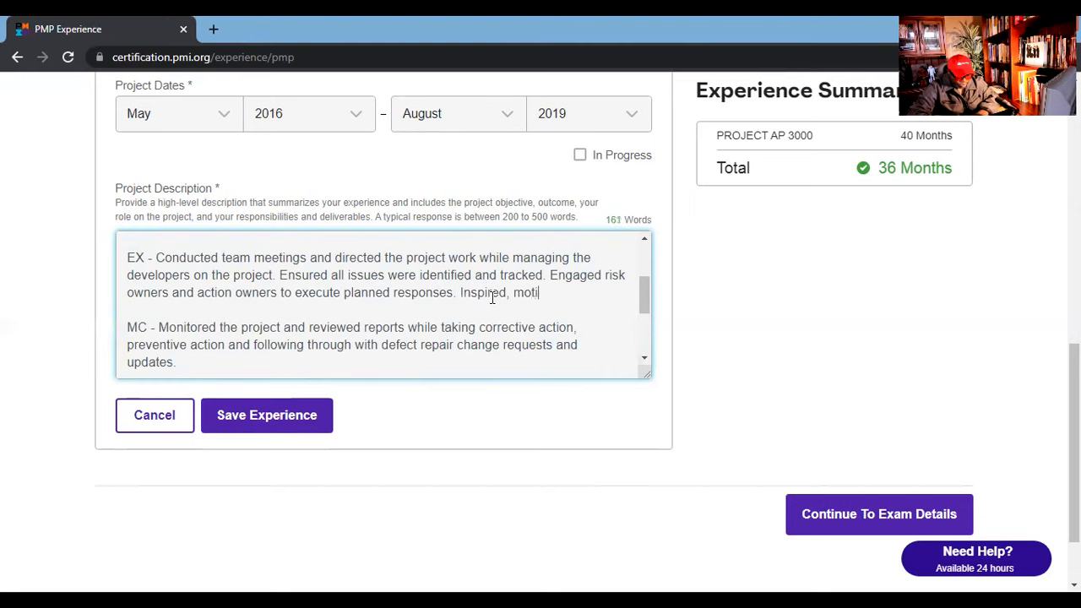
pyautogui.write('vated and mentored')
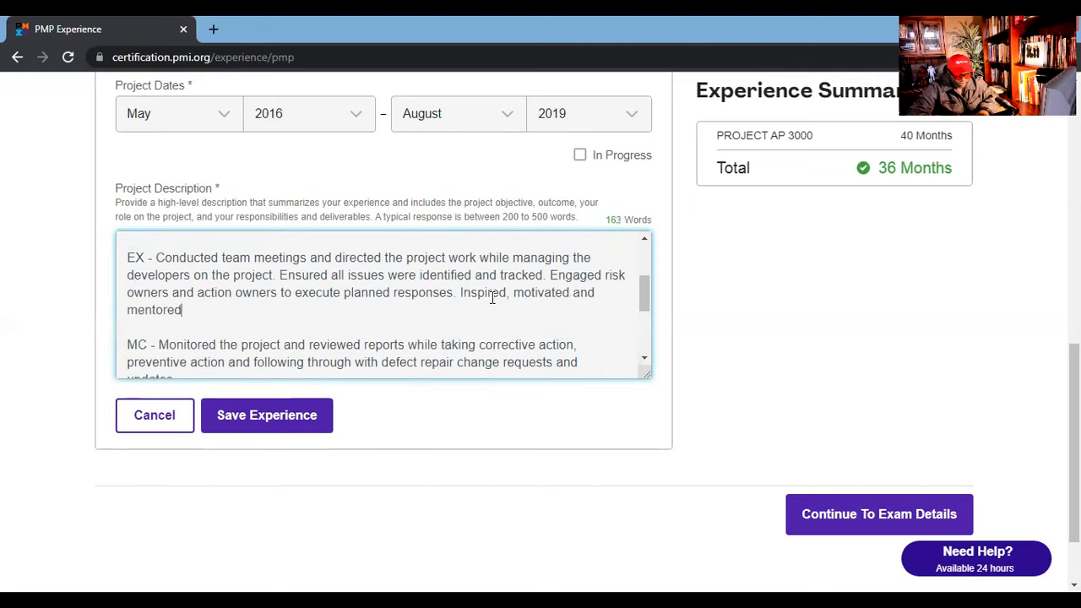
pyautogui.write(' team member')
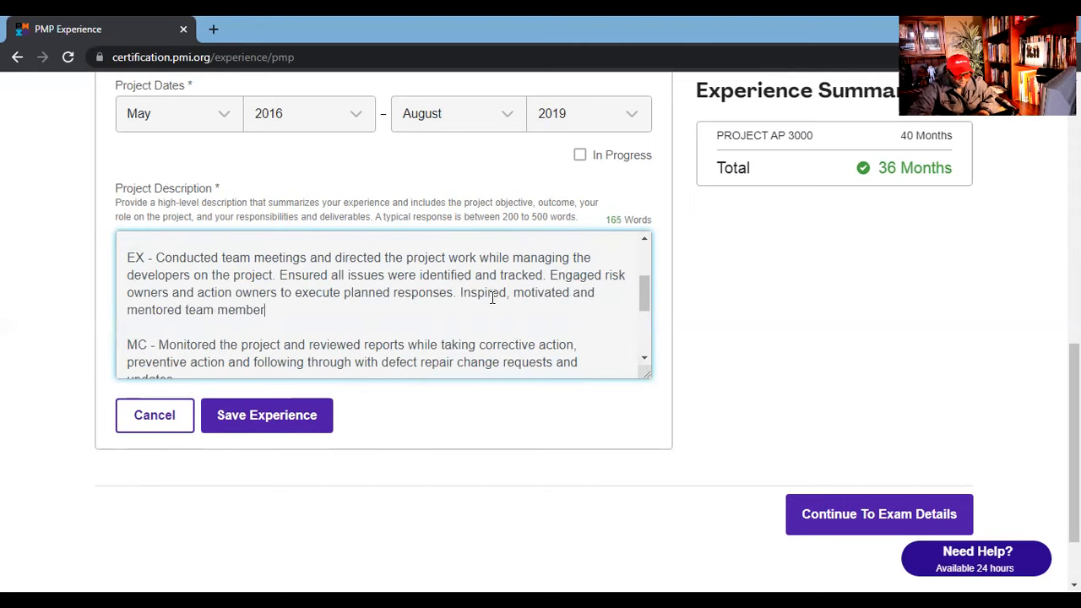
pyautogui.write('s.')
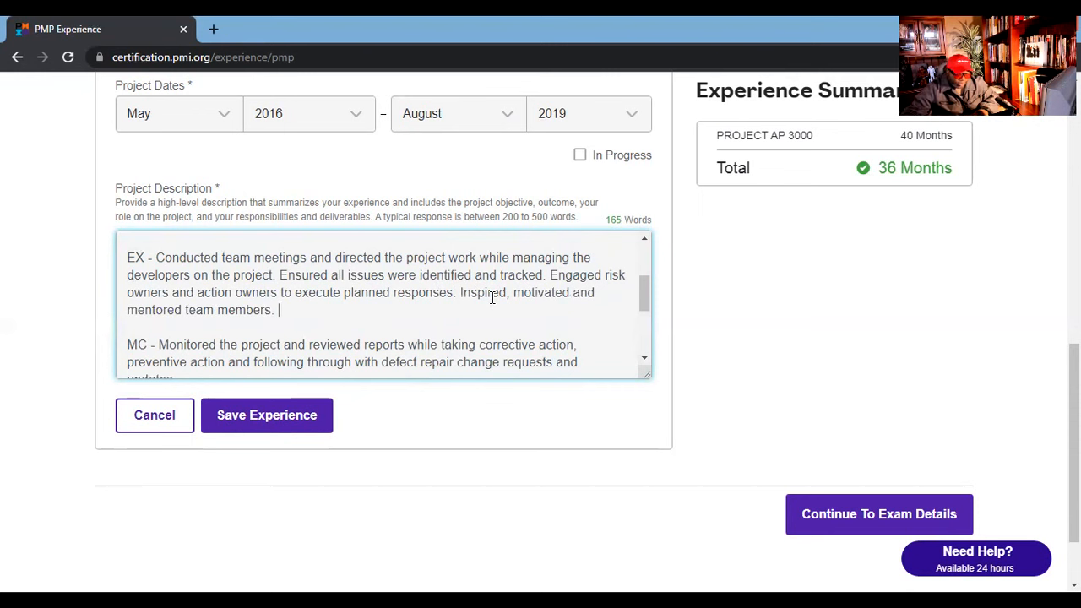
# Finish the EX paragraph with "Maintained an impediment log and was responsible to impediment resolution with stakeholders.".
pyautogui.scroll(3, 489, 289)
pyautogui.scroll(2, 287, 195)
pyautogui.scroll(1, 257, 215)
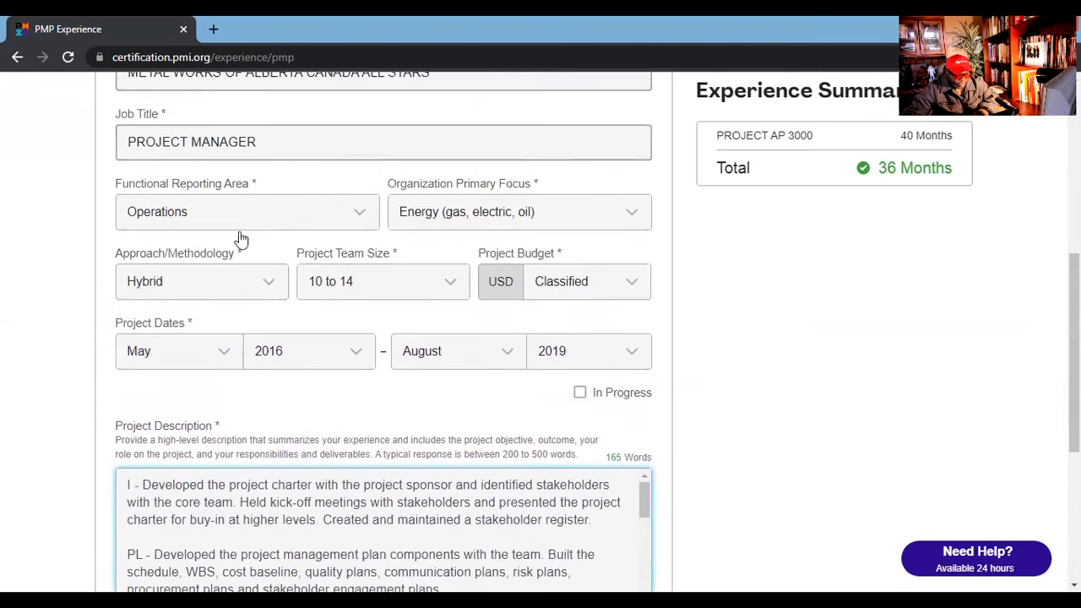
pyautogui.scroll(-4, 346, 388)
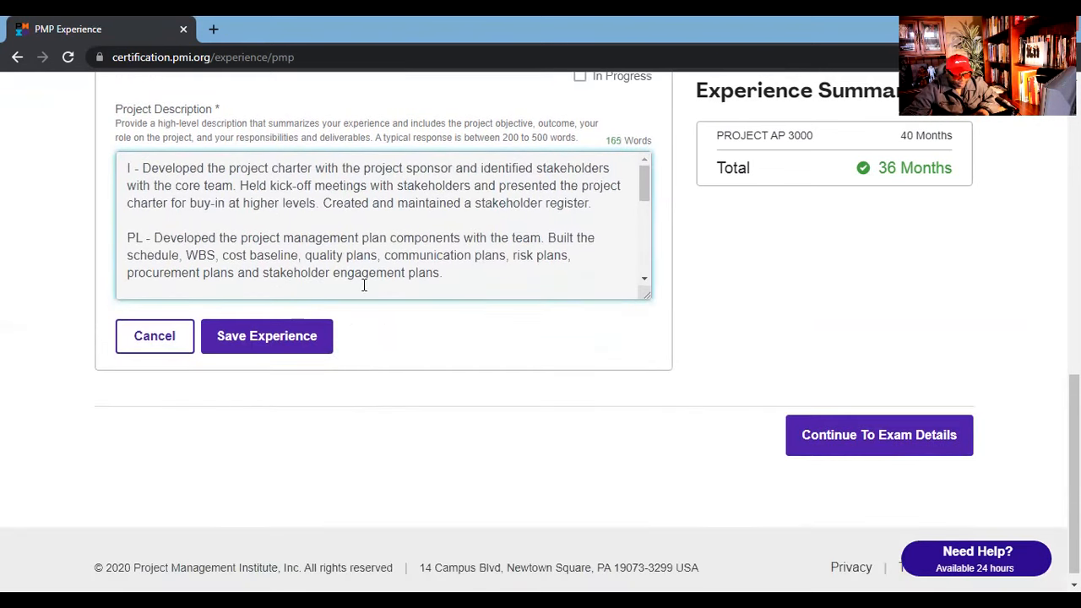
pyautogui.scroll(-3, 359, 279)
pyautogui.scroll(2, 355, 279)
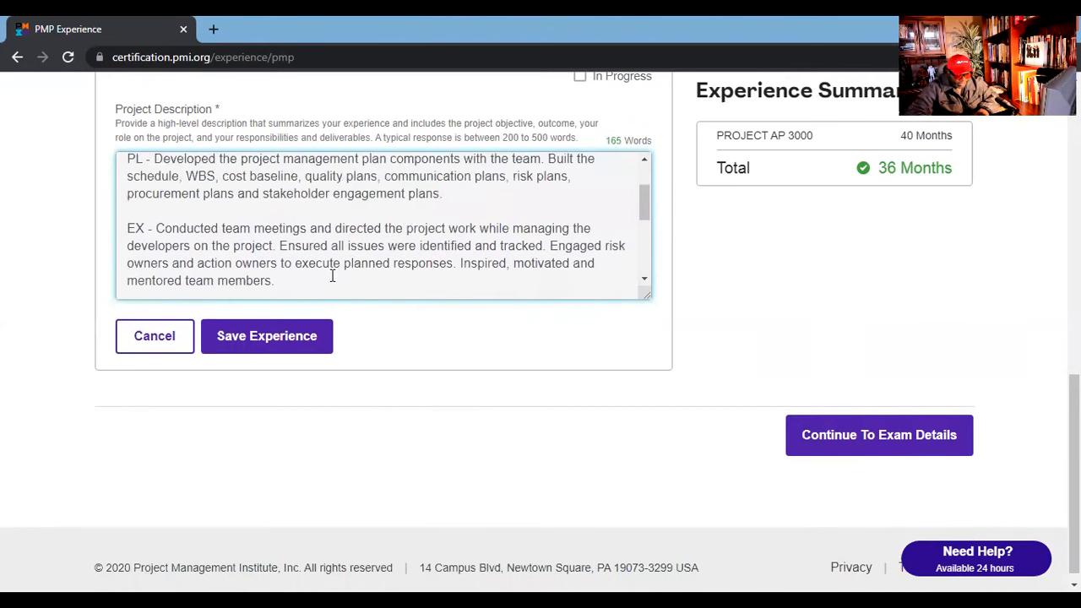
pyautogui.write('Main')
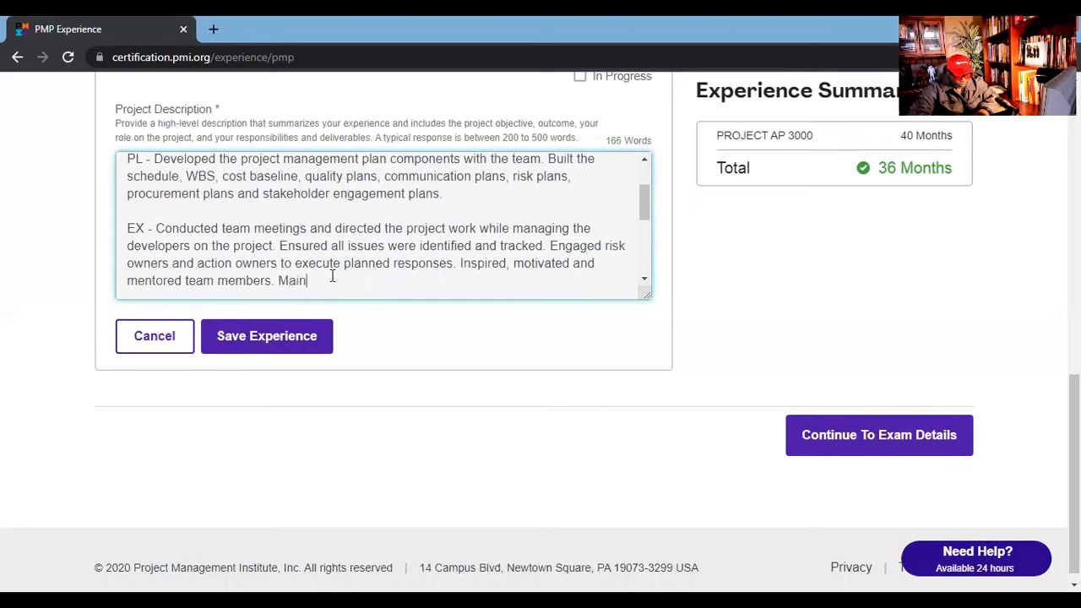
pyautogui.write('tained an impediment log and ')
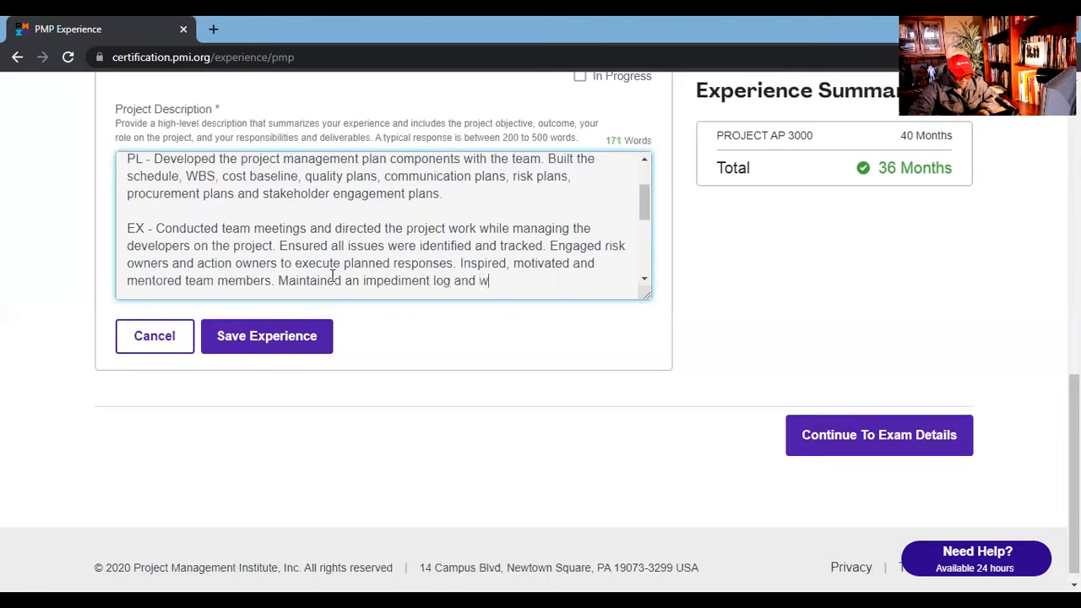
pyautogui.write('was responsible to')
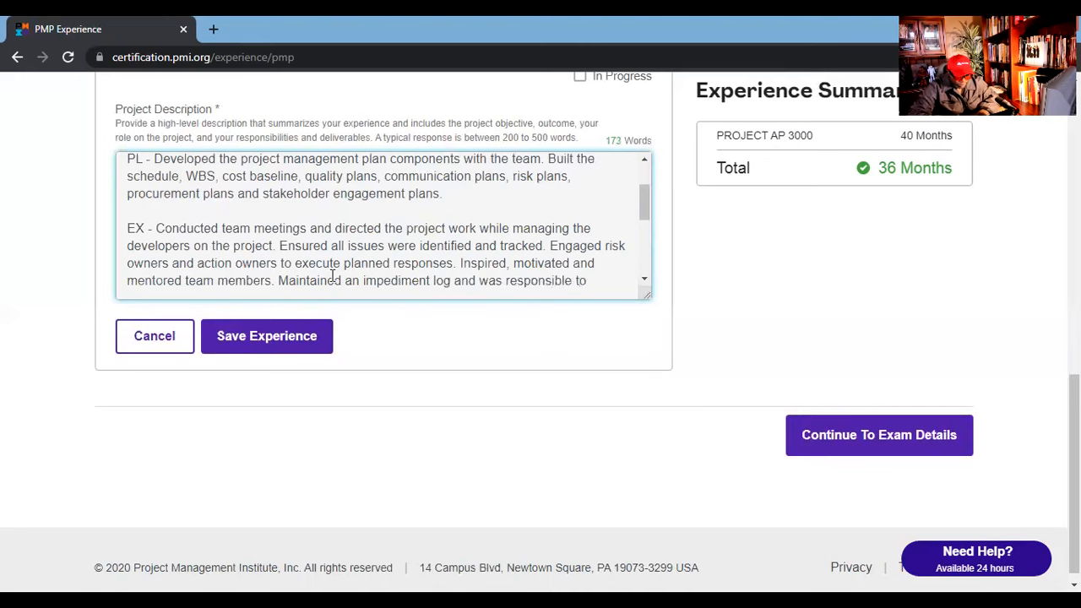
pyautogui.write(' impediment reso')
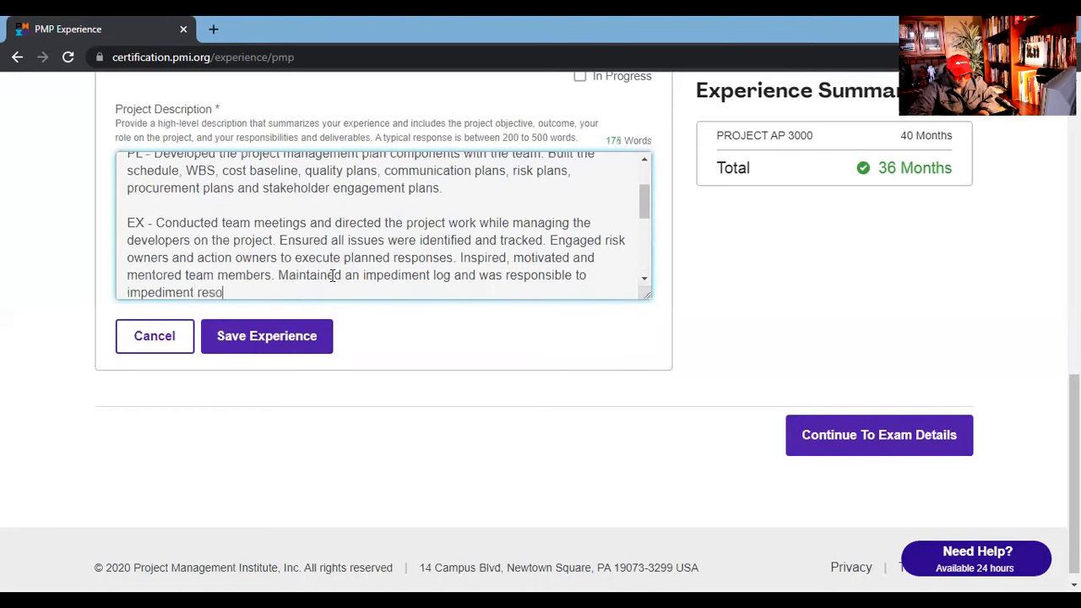
pyautogui.write('lution with stake')
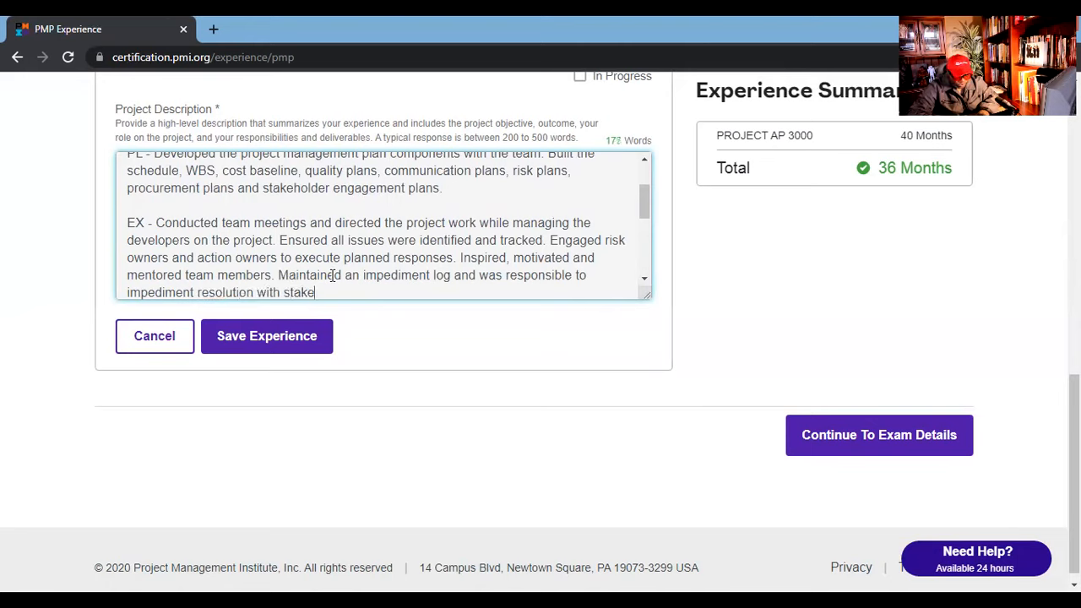
pyautogui.write('holders.')
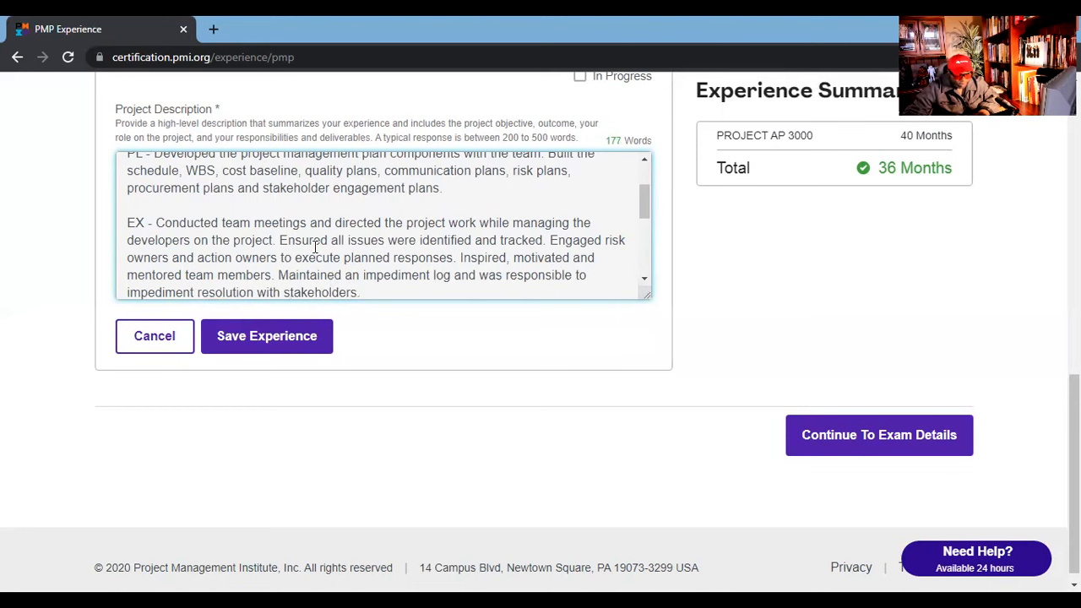
# Insert "Created and maintained regulatory reports for the project." at the start of the MC paragraph, before "Monitored the project".
pyautogui.press('Return')
pyautogui.press('Return')
pyautogui.write('MC - Monitored the project and reviewed reports while taking corrective action, preventive action and following through with defect repair change requests and updates.')
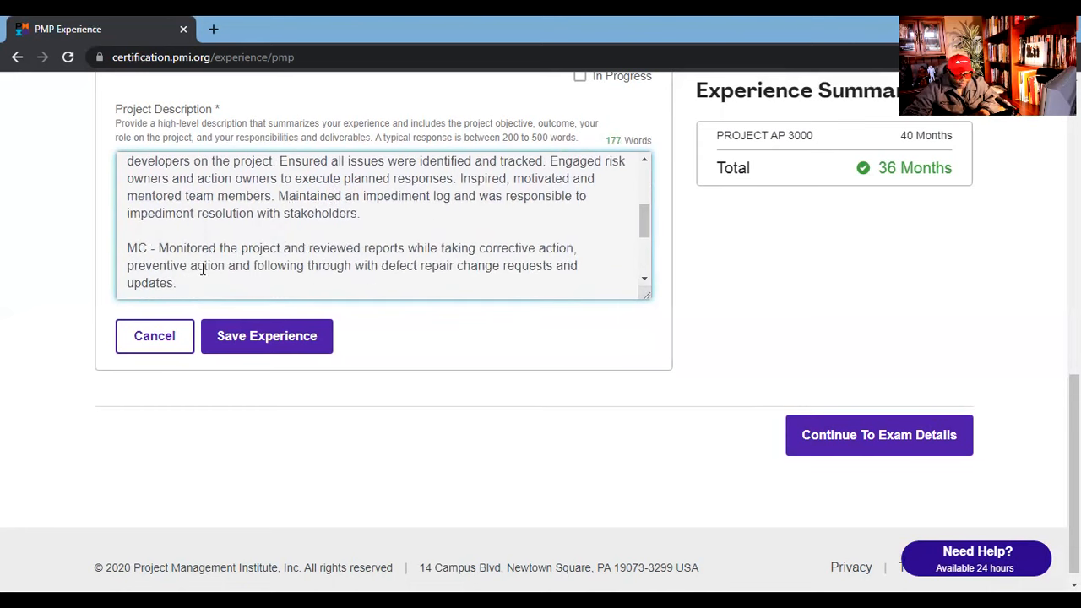
pyautogui.write('Great')
pyautogui.write('ed and maint')
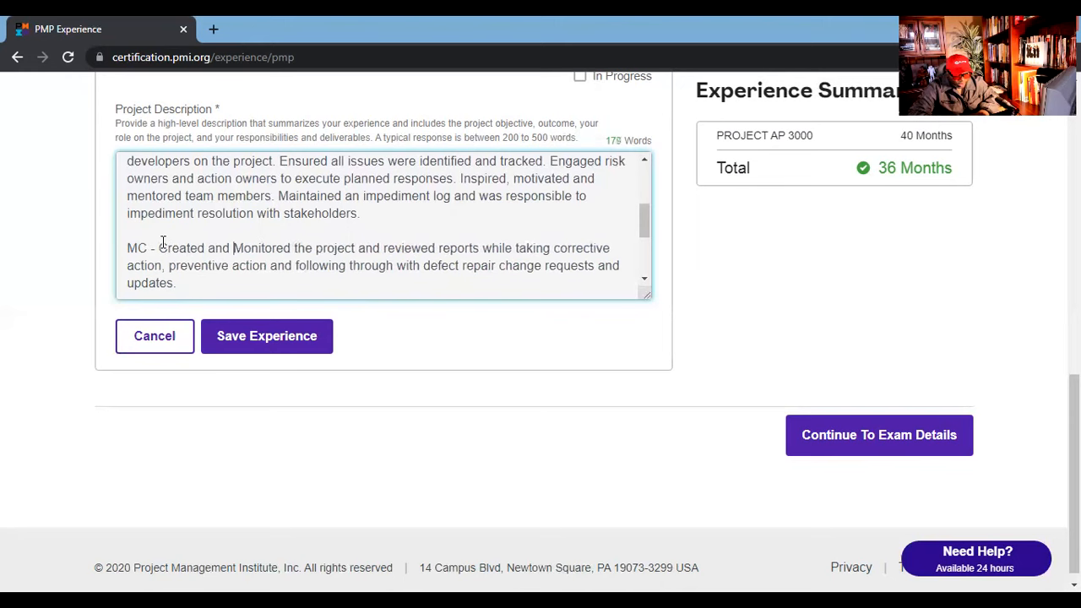
pyautogui.write('ained regu')
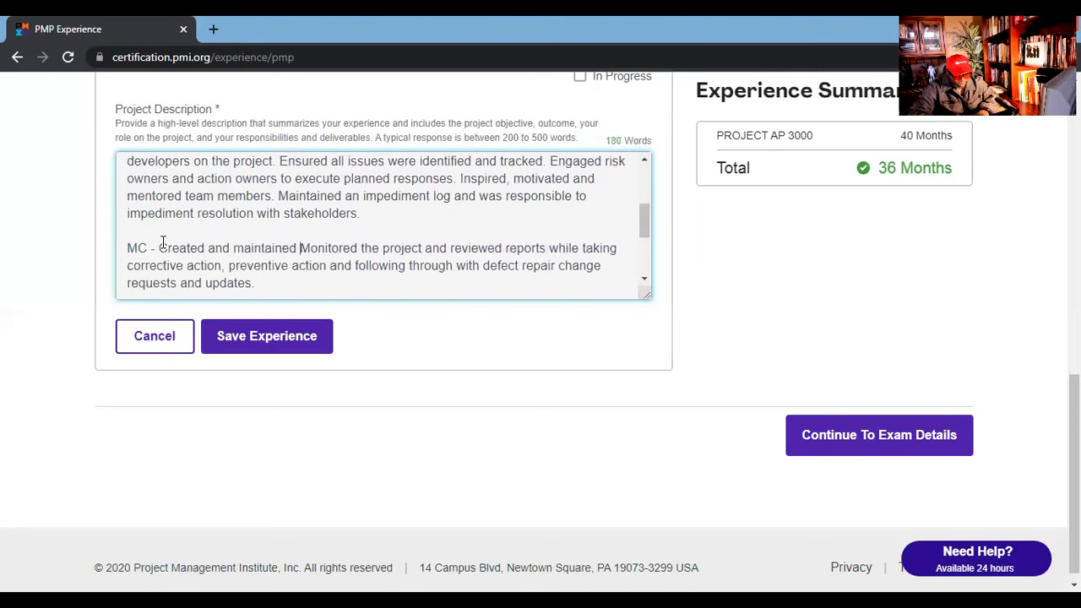
pyautogui.write('latory ')
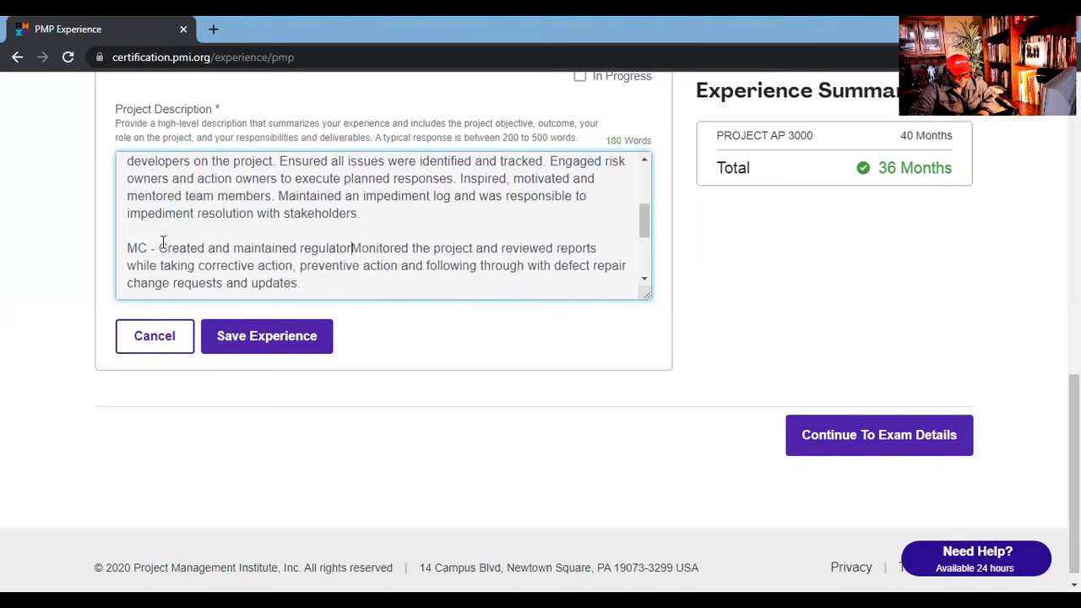
pyautogui.write('reports for the proj')
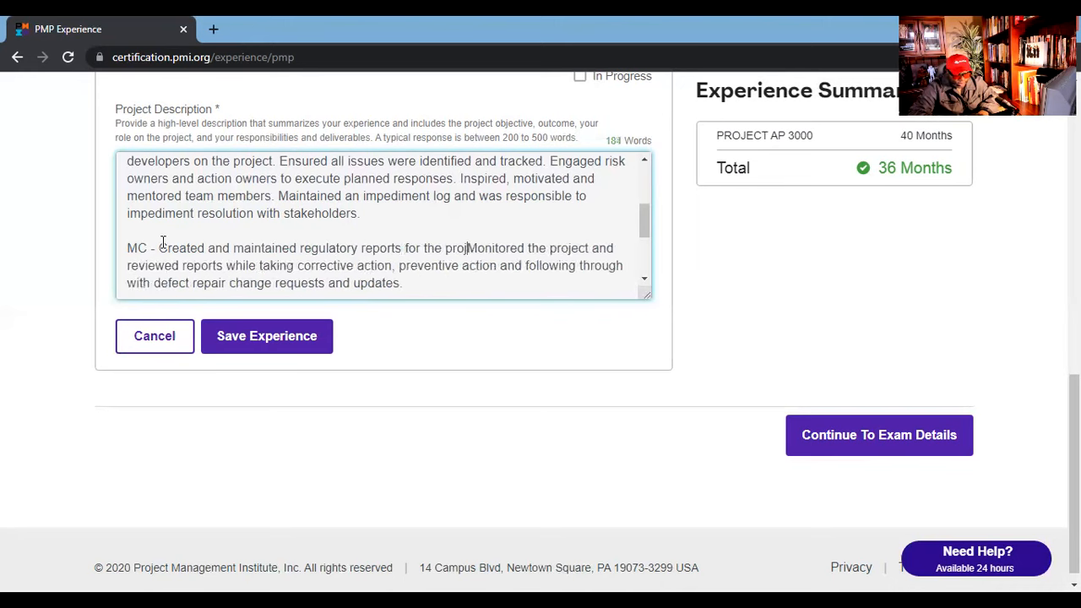
pyautogui.write('ect')
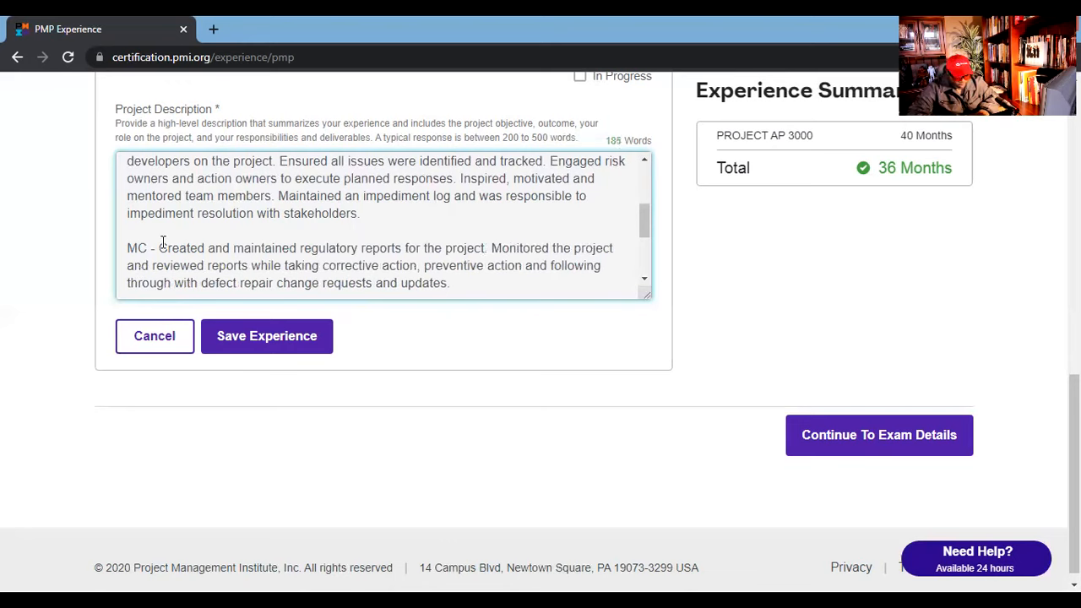
# Insert "Created and distributed work performance reports to stakeholders on a weekly basis." before "Monitored the project" in the MC paragraph.
pyautogui.write('. Cr')
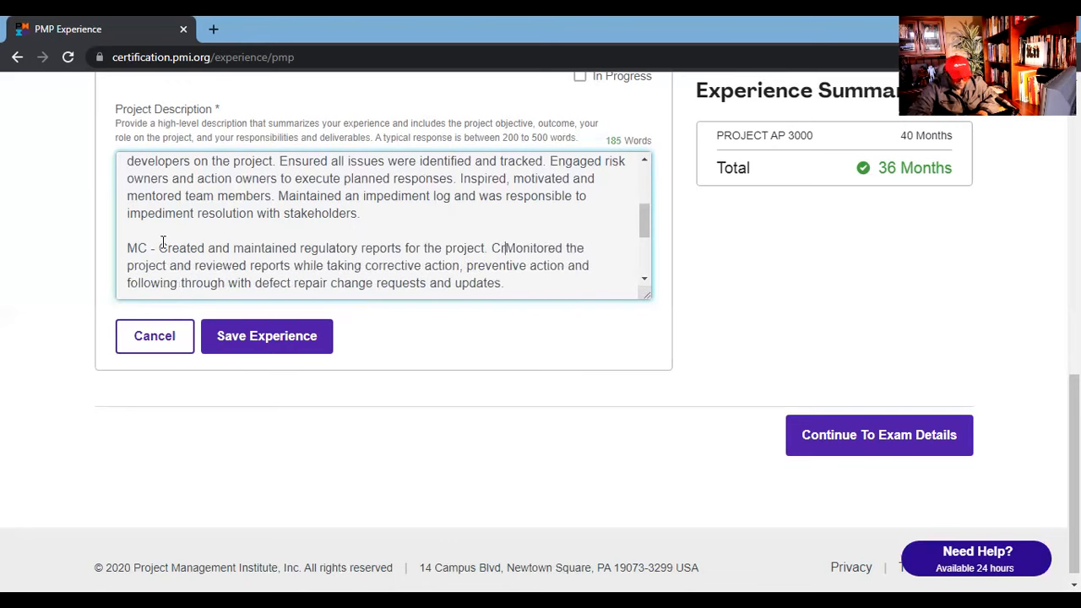
pyautogui.write('eated and distri')
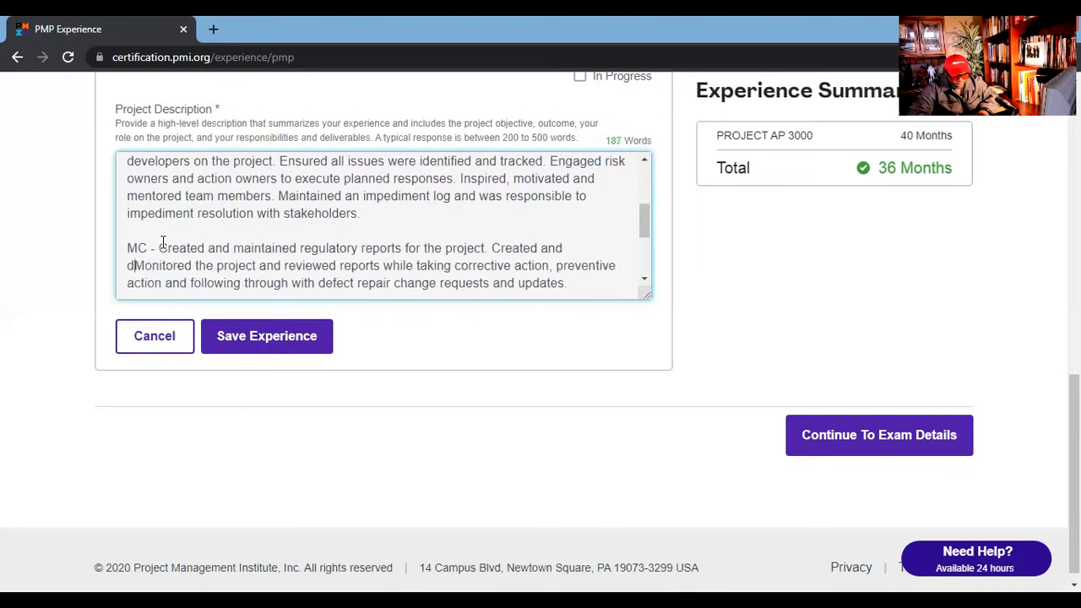
pyautogui.write('buted work ')
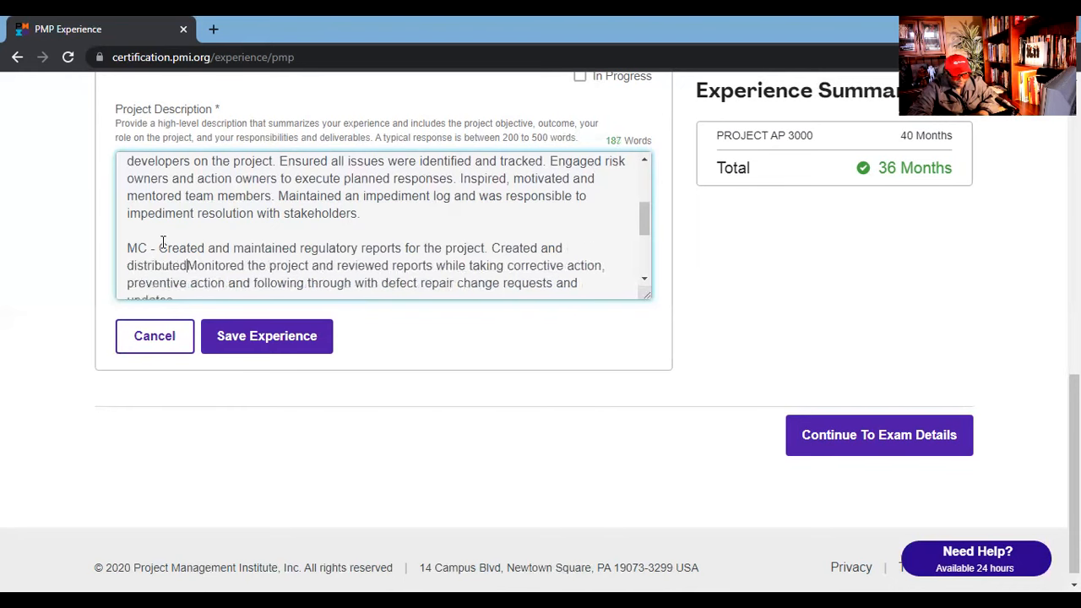
pyautogui.write('performance r')
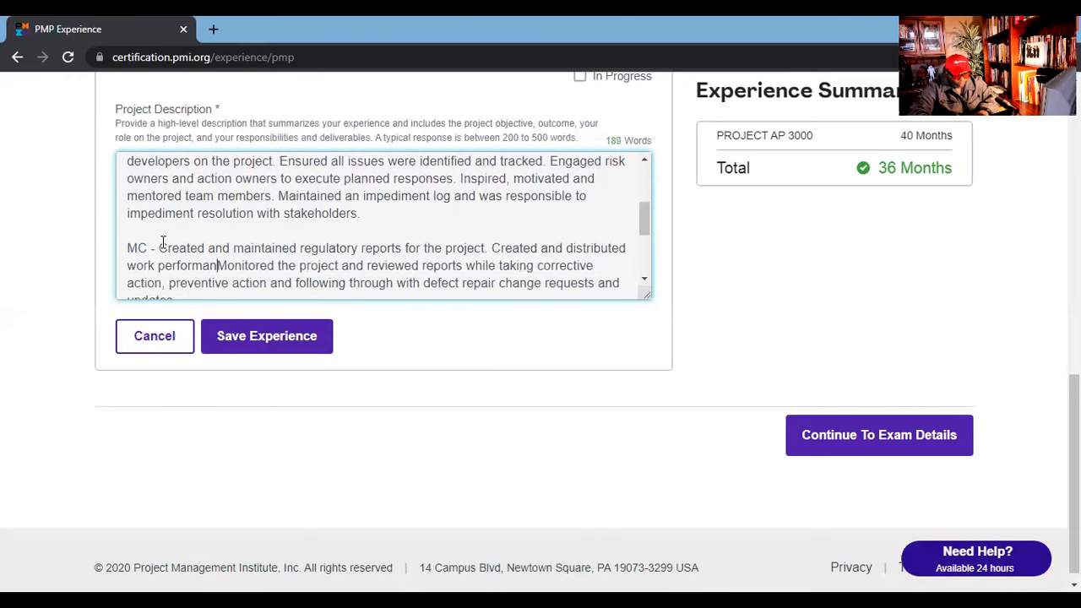
pyautogui.write('eports ')
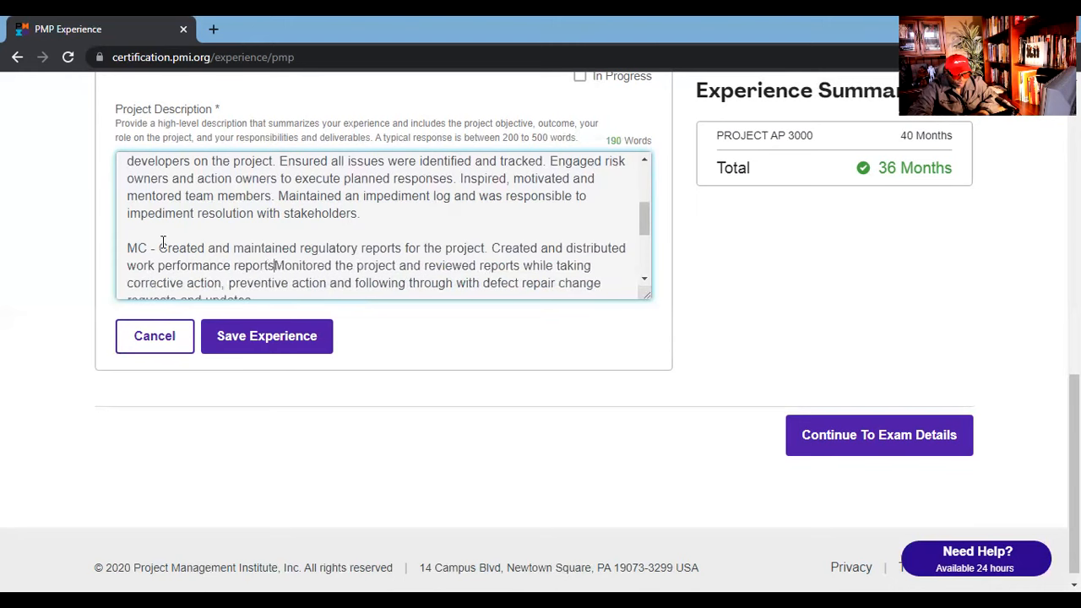
pyautogui.write('to stakeholders')
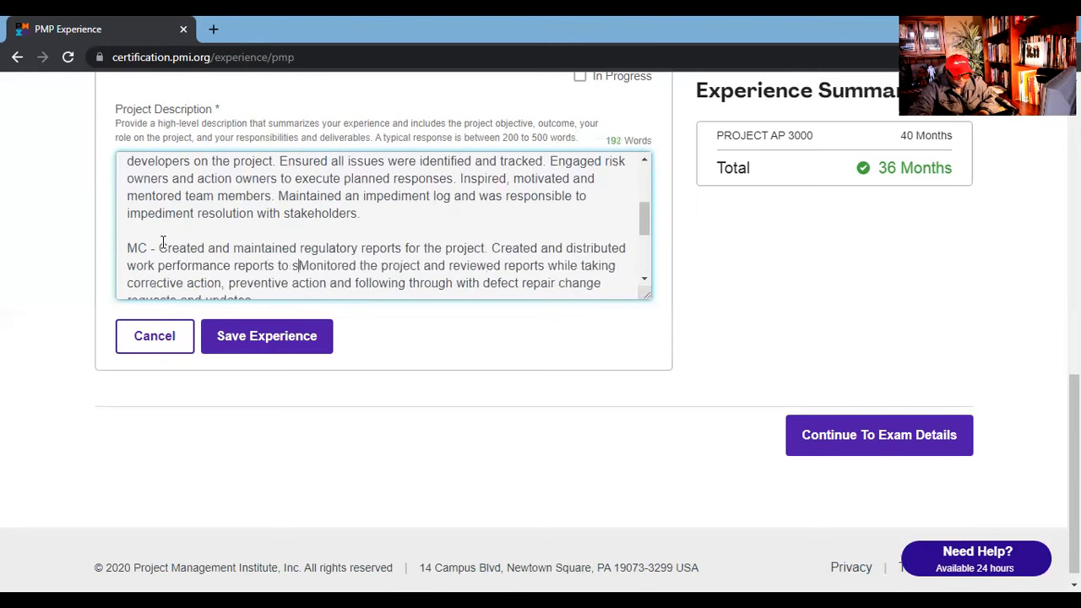
pyautogui.write(' on a weekly')
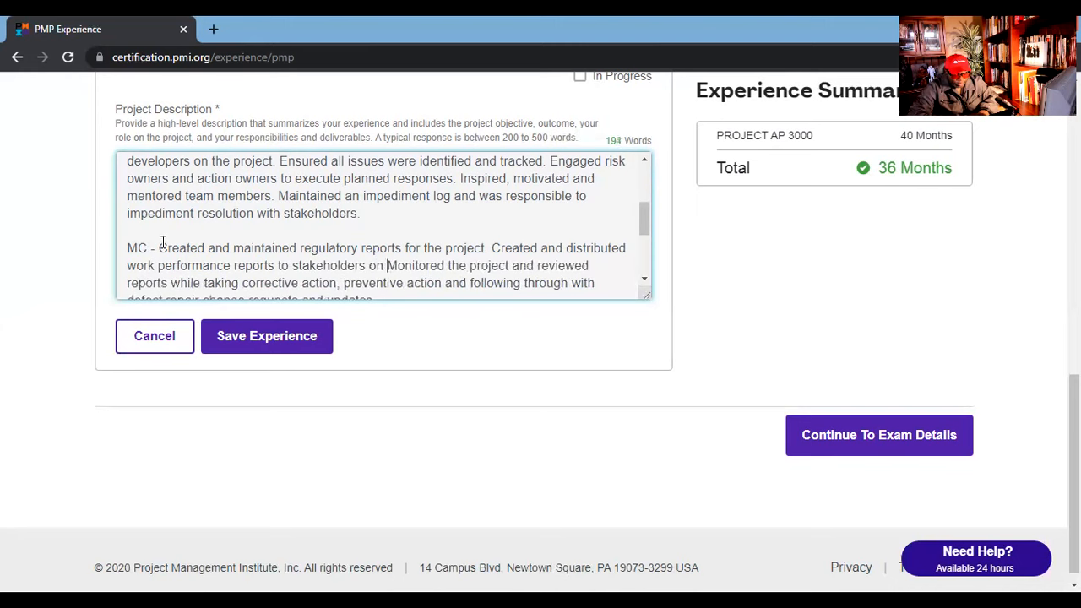
pyautogui.write(' basis.')
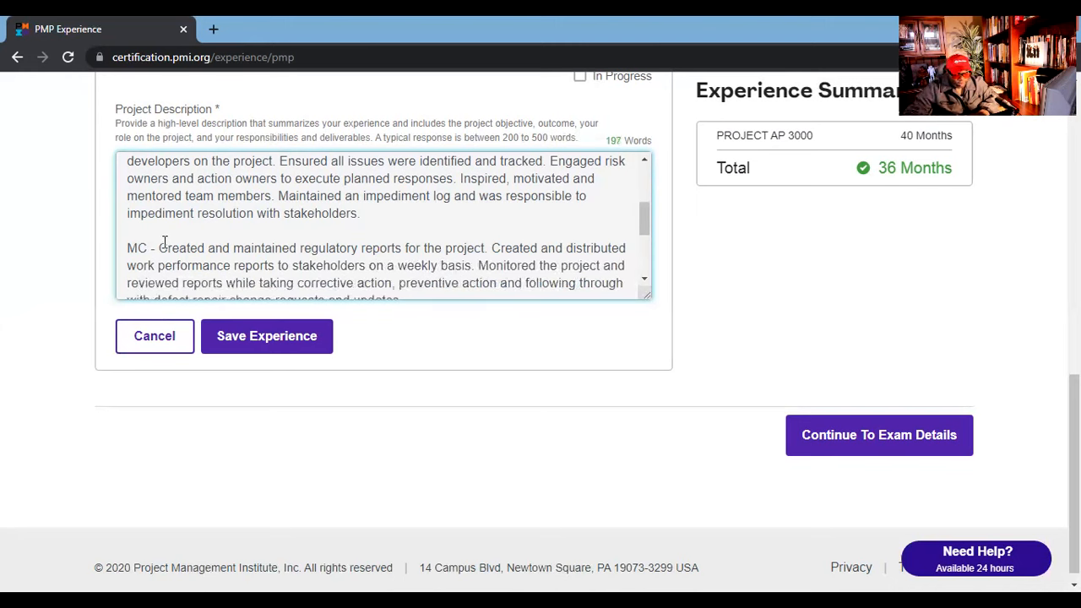
pyautogui.scroll(-2, 205, 255)
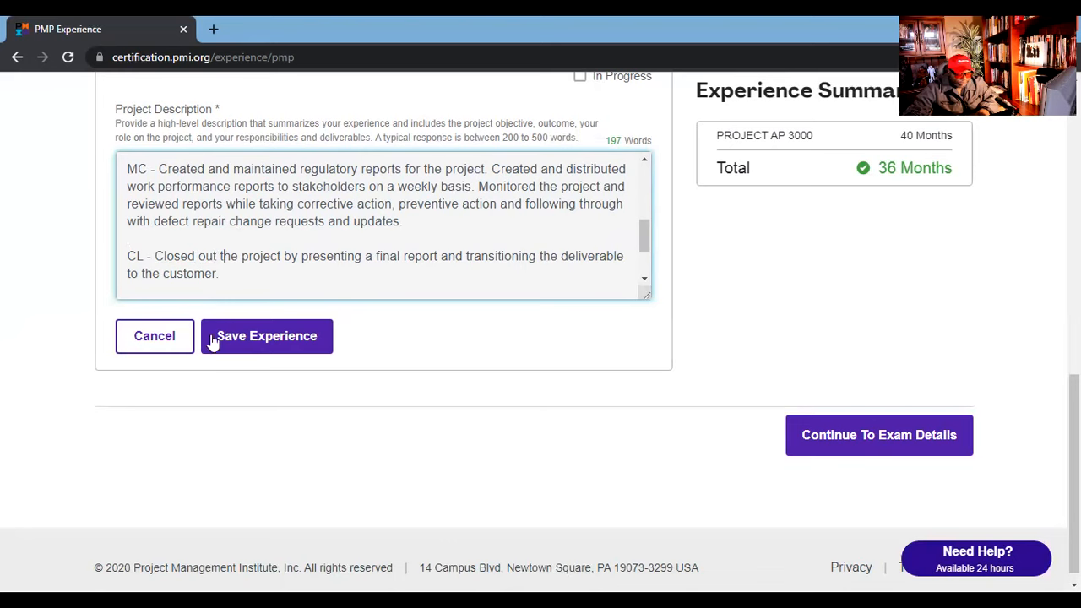
# Insert "each phase on the project while conducting phase-end reviews and" after "Closed out" in the CL paragraph.
pyautogui.write('each ')
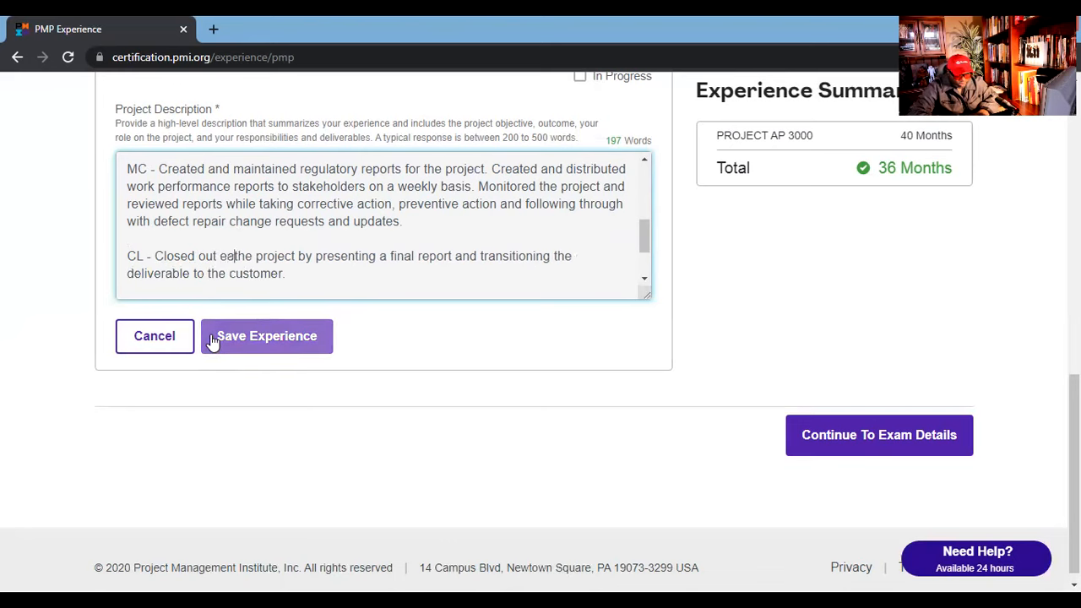
pyautogui.write('phase on ')
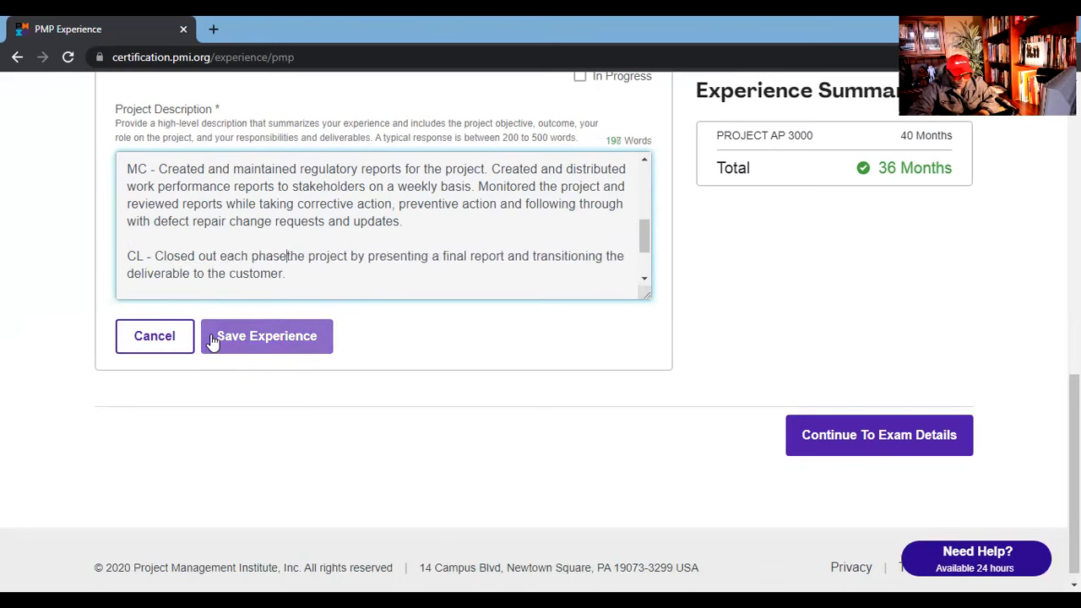
pyautogui.write('the project whi')
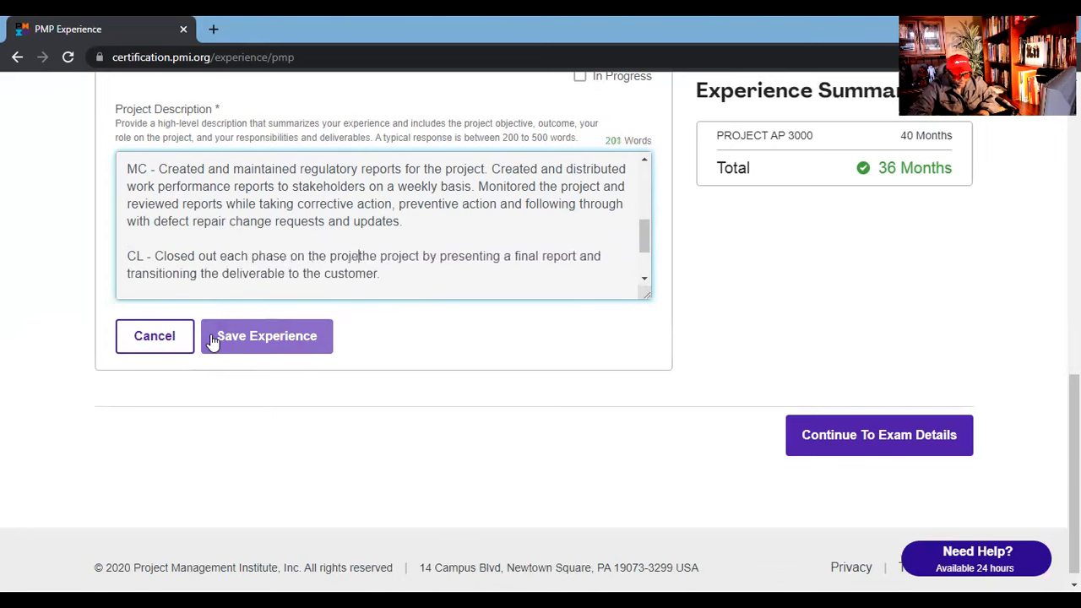
pyautogui.write('le ')
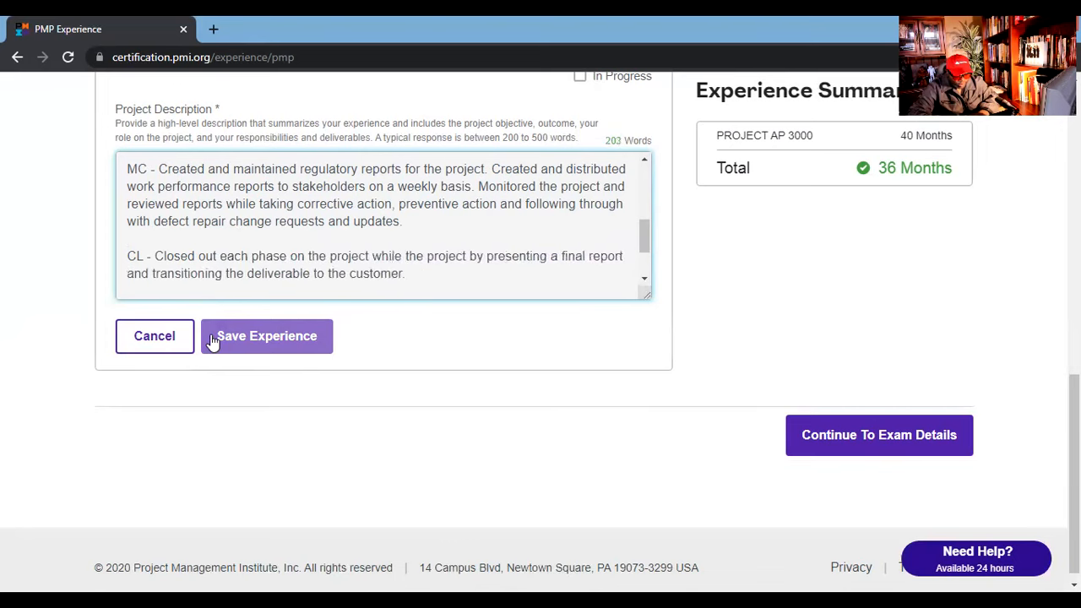
pyautogui.write('conducting p')
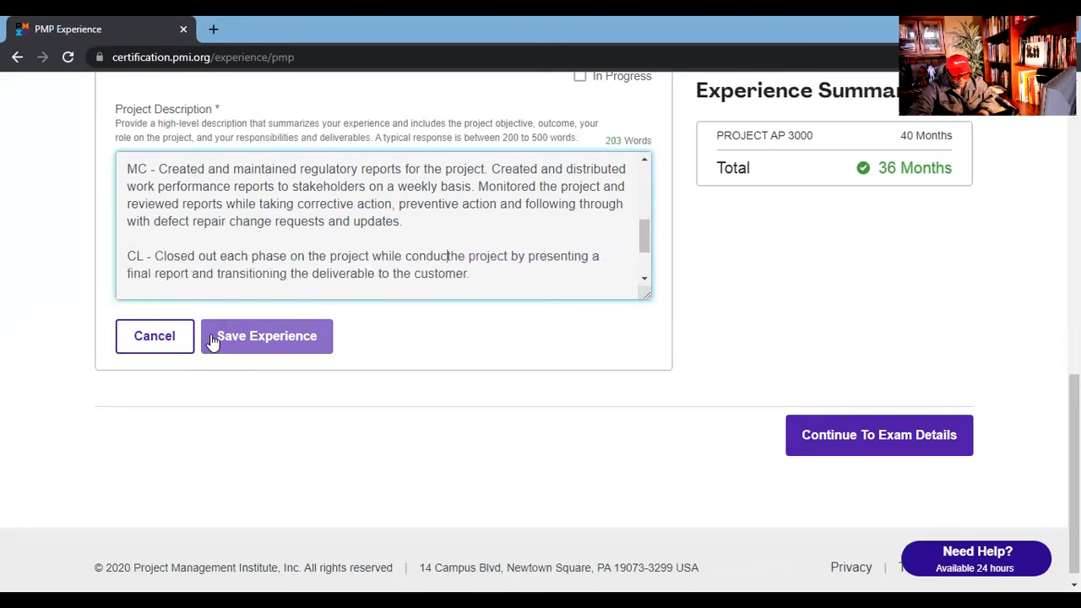
pyautogui.write('hase end')
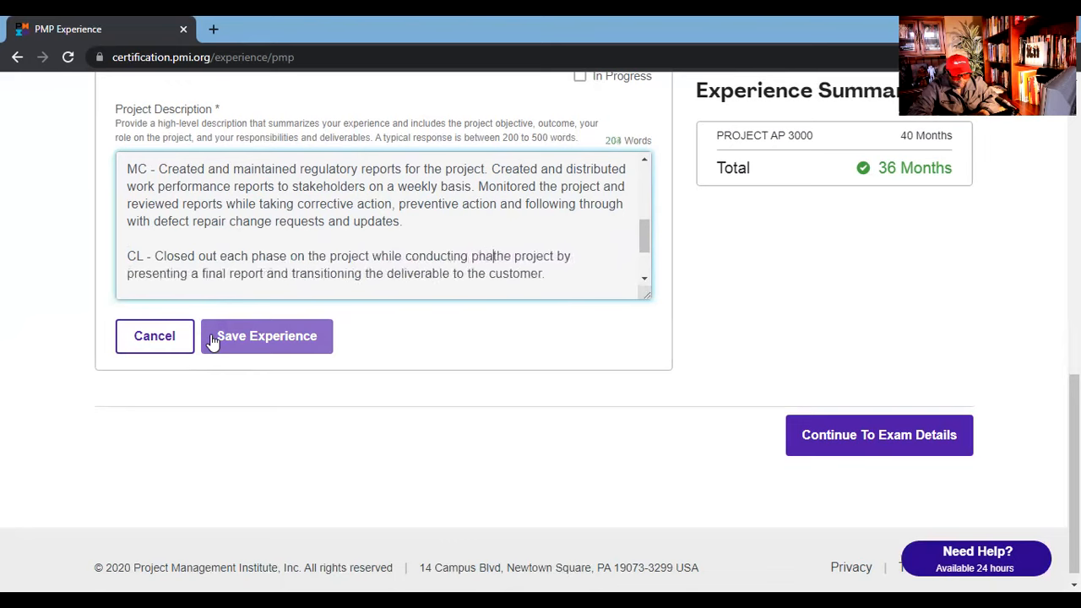
pyautogui.press('BackSpace')
pyautogui.press('BackSpace')
pyautogui.press('BackSpace')
pyautogui.write('e-end revie')
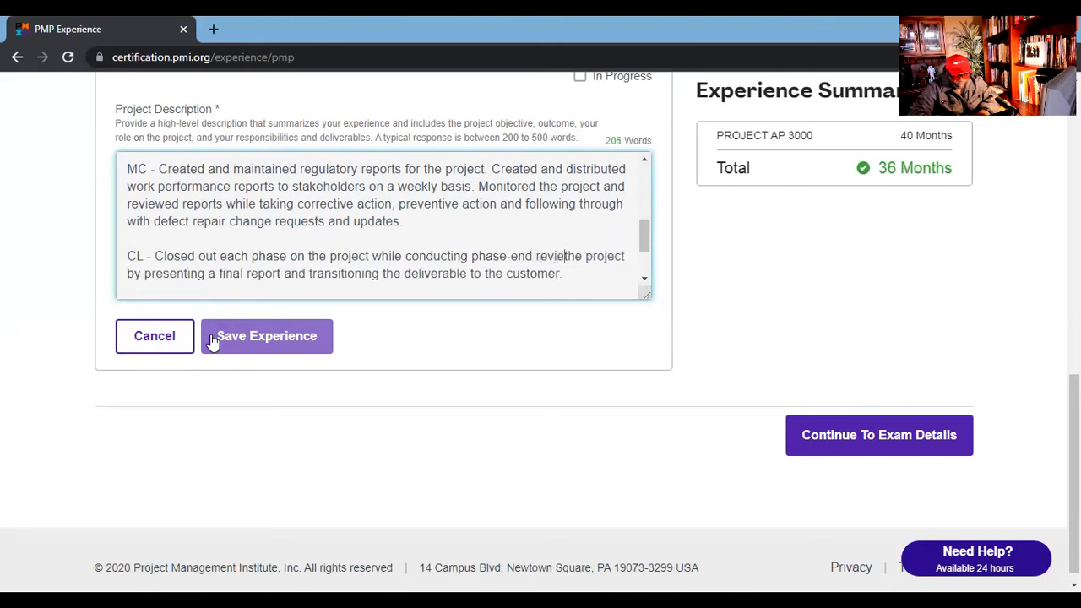
pyautogui.write('ws and ')
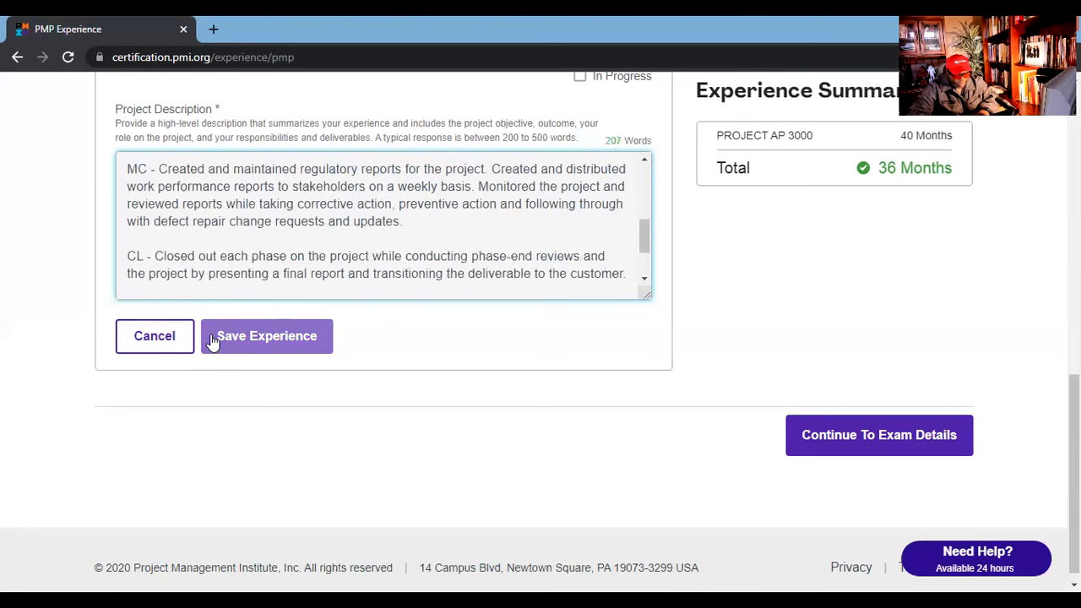
# Finish the first CL sentence with "submitted phase closeout repots to stakeholders." after "phase-end reviews and".
pyautogui.write('submitted ')
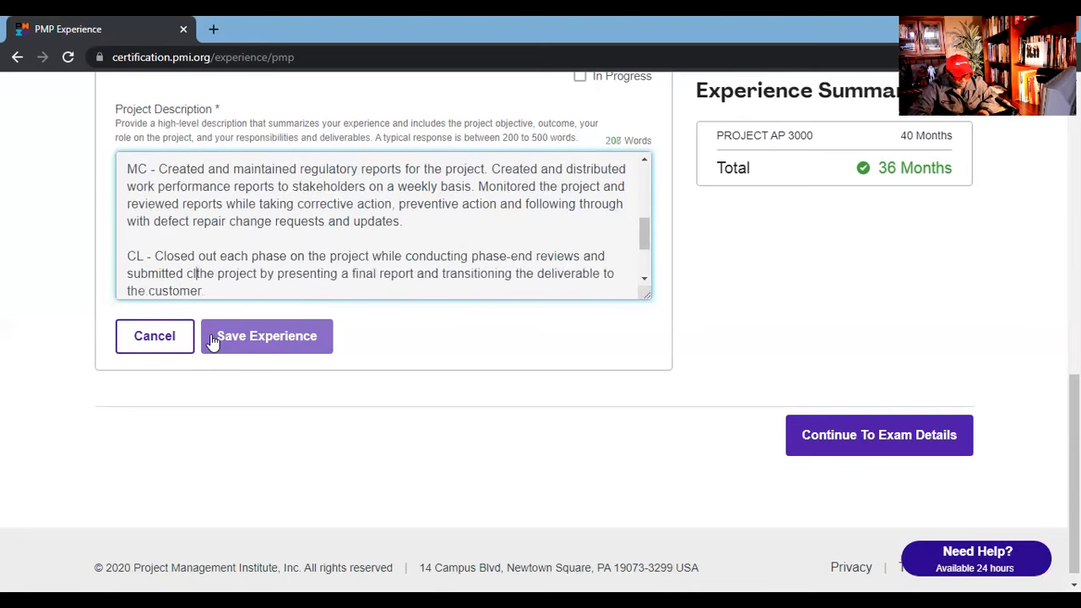
pyautogui.write('phase')
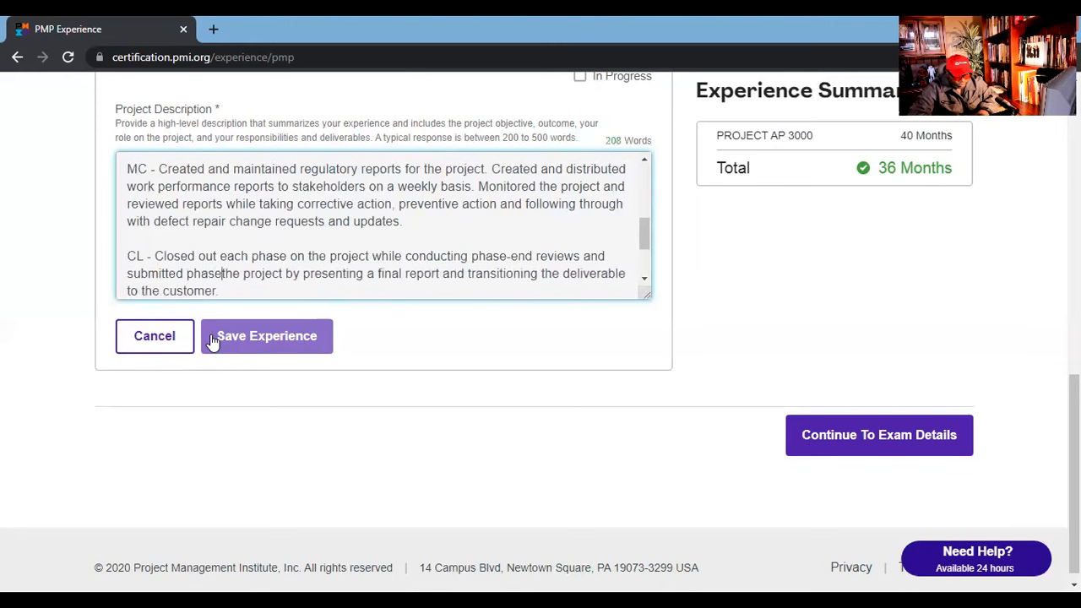
pyautogui.write(' closeout re')
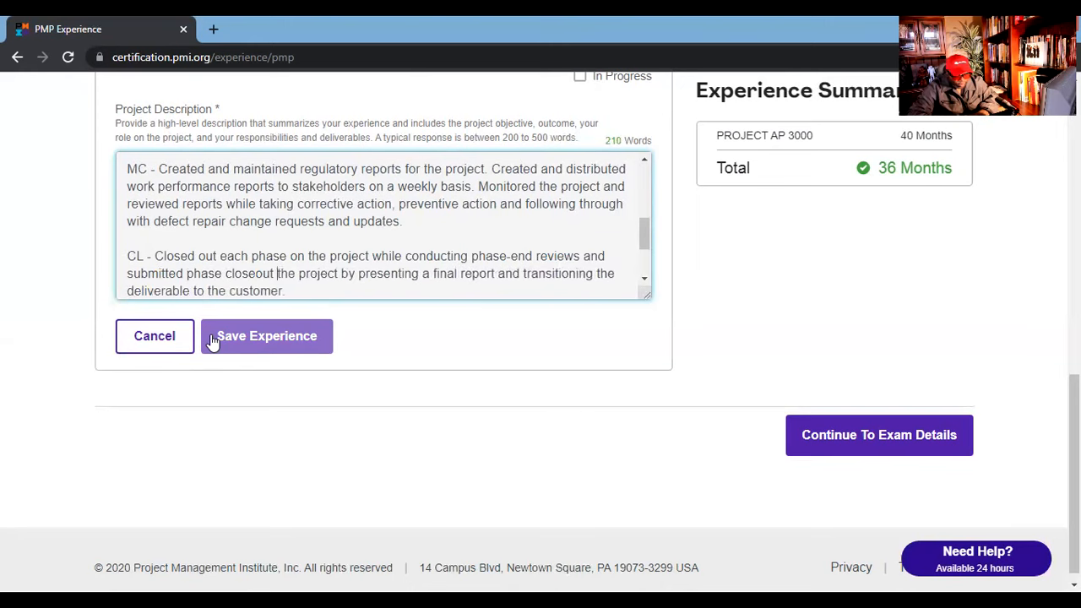
pyautogui.write('pots to stakeh')
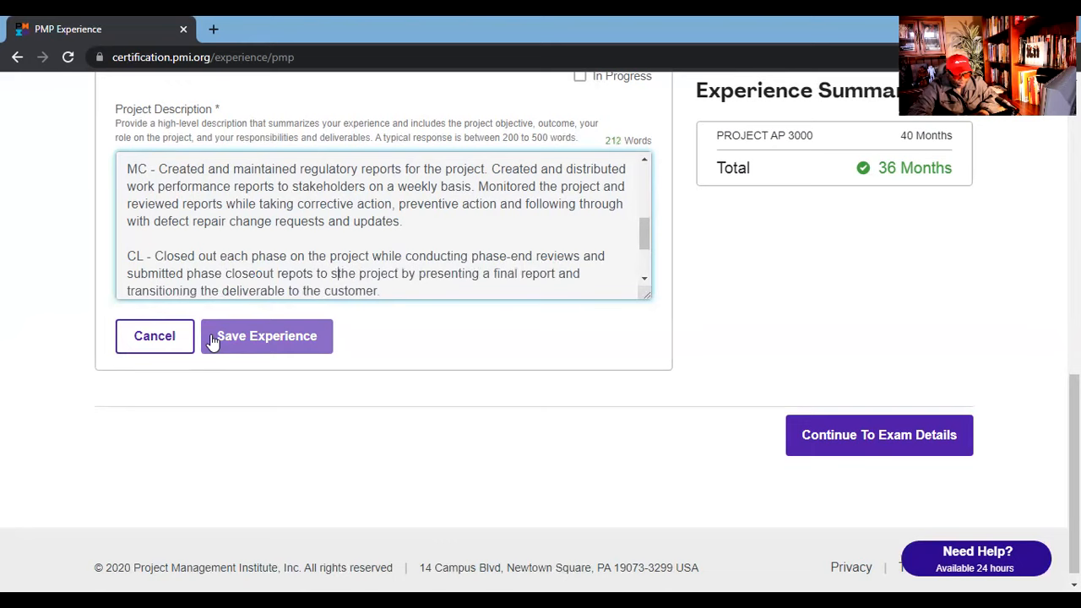
pyautogui.write('olders. ')
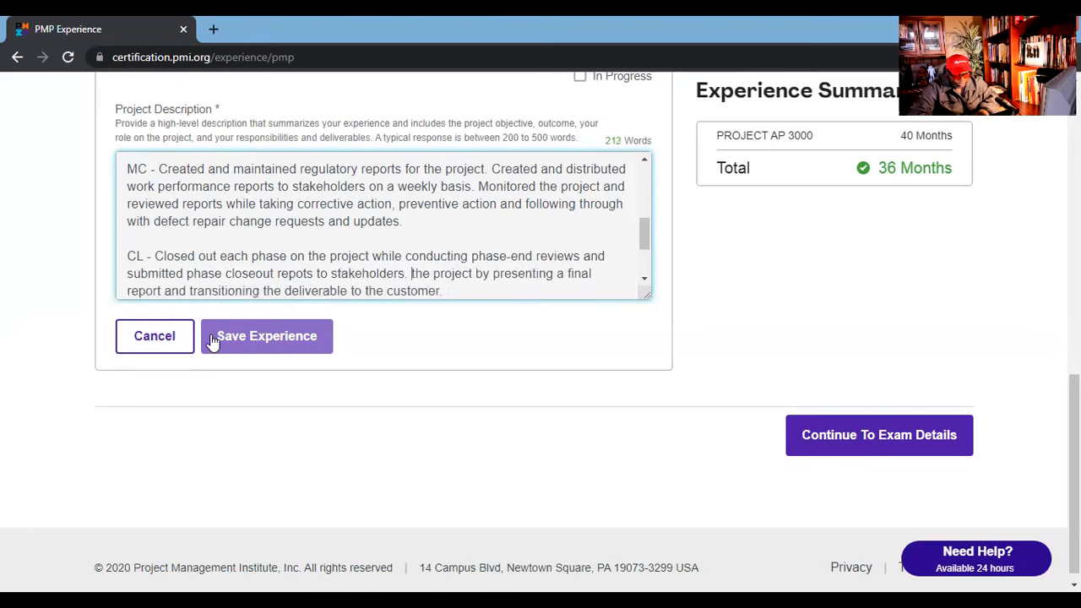
# Begin the second CL sentence with "Also closed out the entire project", ahead of "by presenting a final report".
pyautogui.write('Also closed')
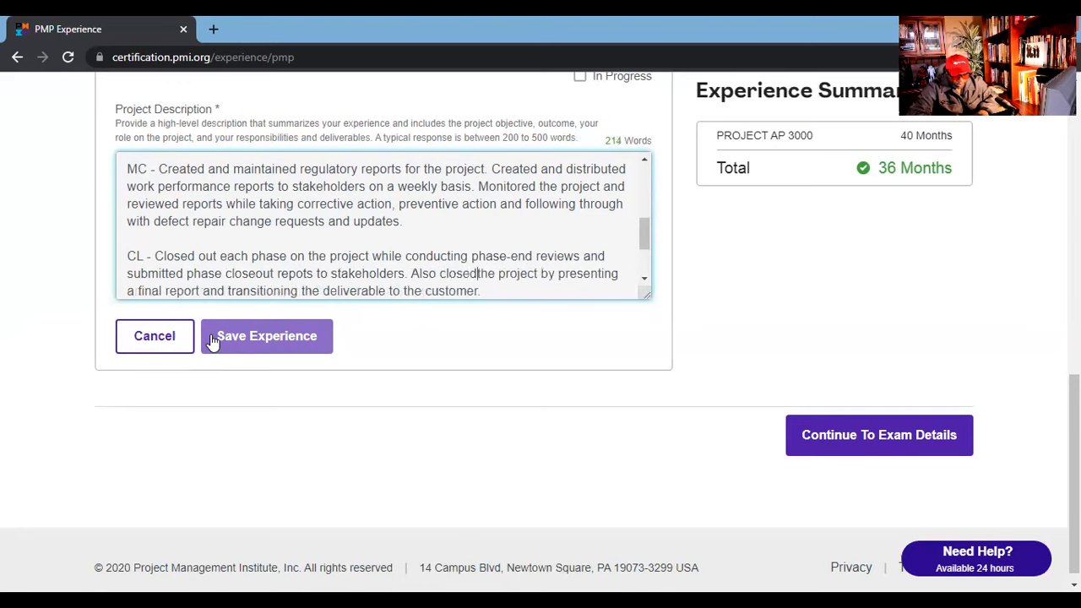
pyautogui.write(' out the')
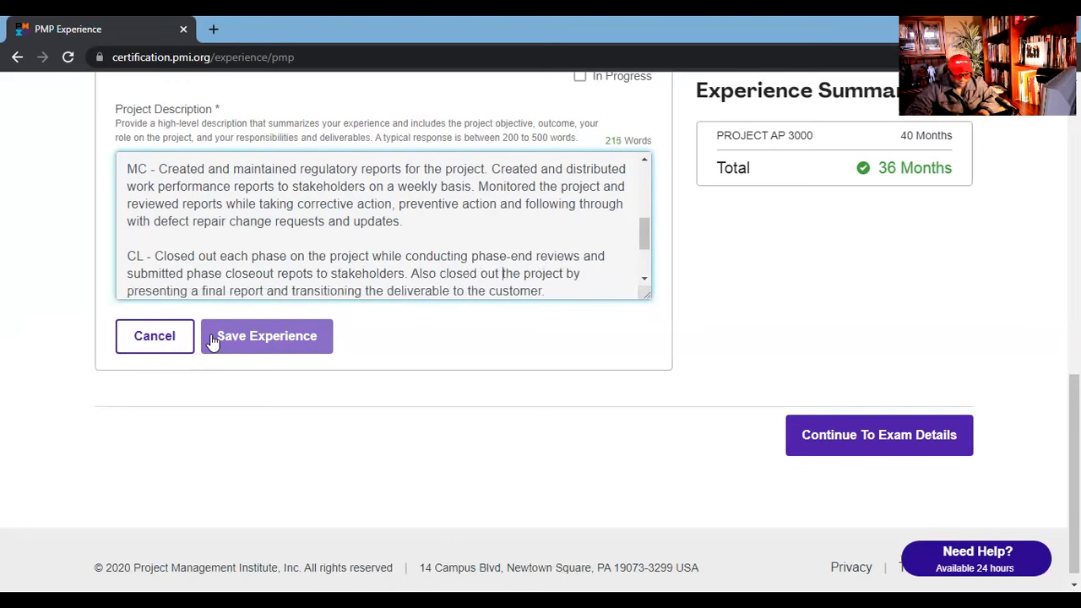
pyautogui.write(' entir')
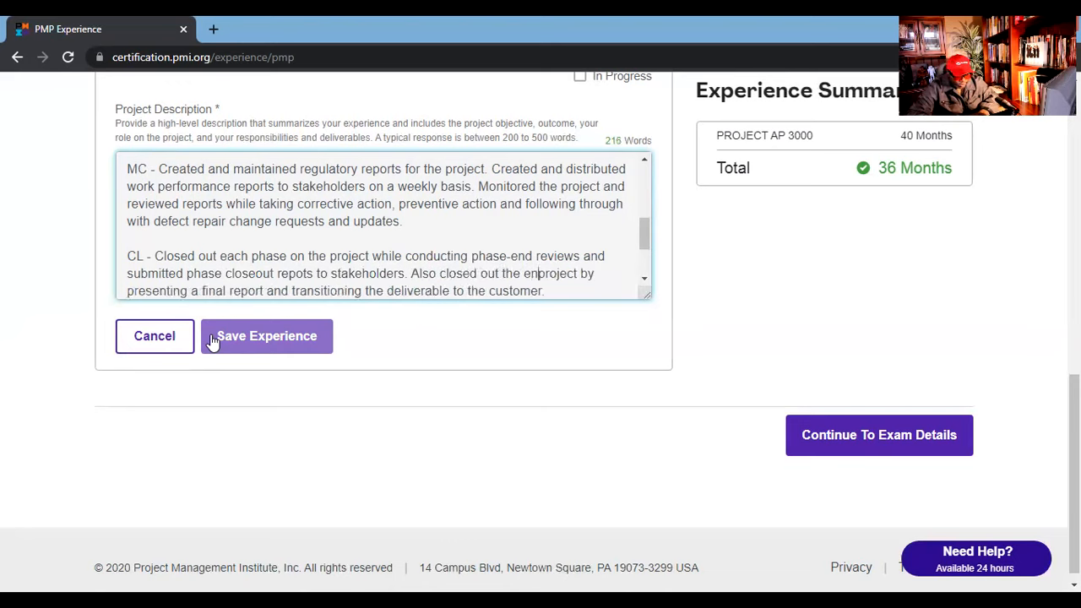
pyautogui.write('e')
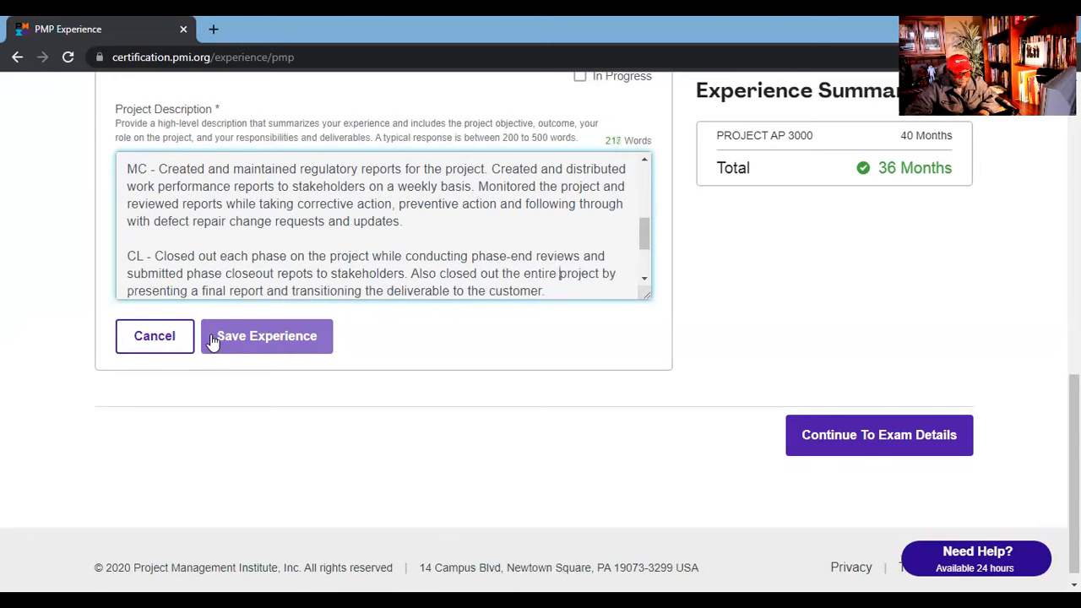
# Insert "Delivered on time, and on budget." directly after the OUTCOME label, before "Customer was DELIGHTED!".
pyautogui.scroll(-1, 222, 271)
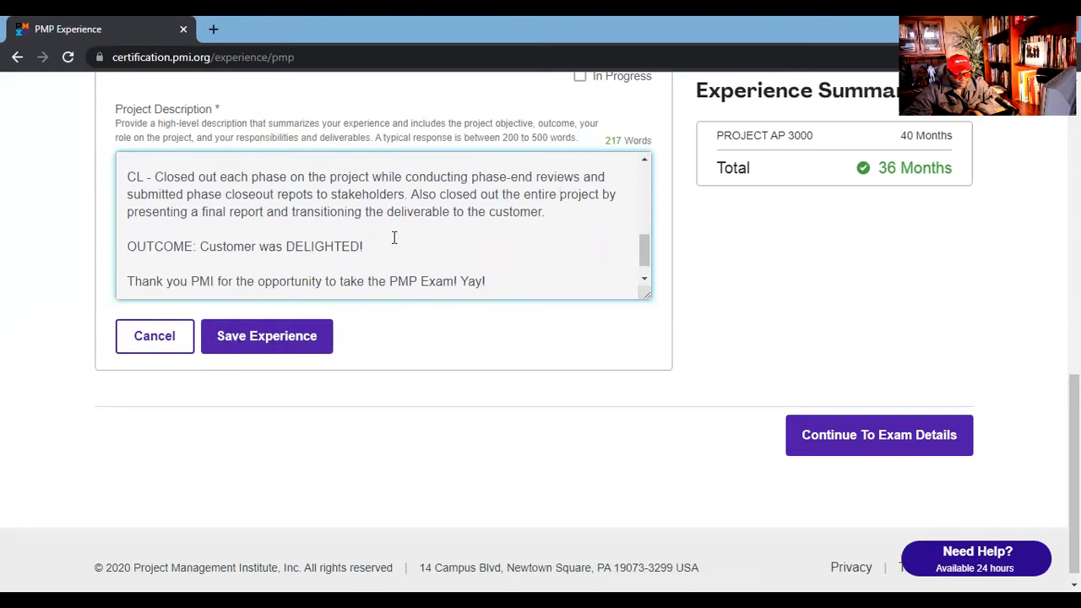
pyautogui.click(200, 247)
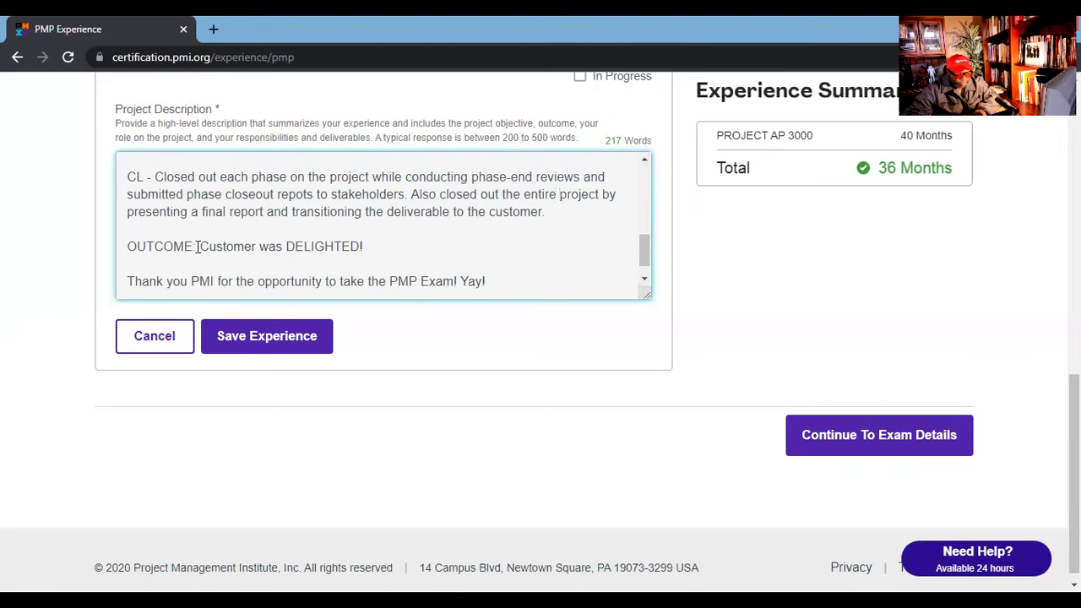
pyautogui.write('Delivetred')
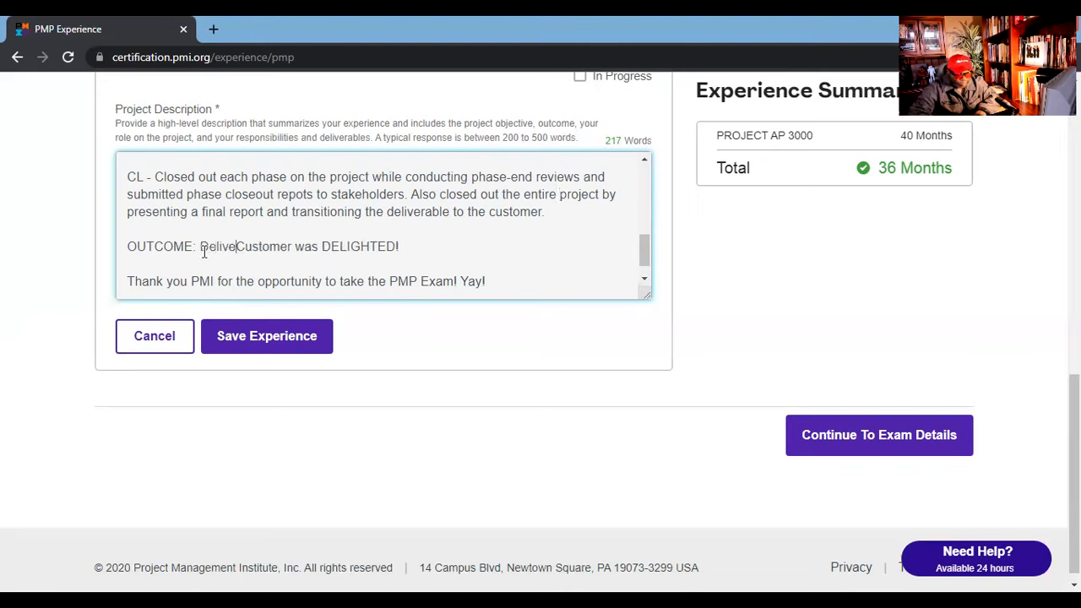
pyautogui.press('BackSpace')
pyautogui.press('BackSpace')
pyautogui.press('BackSpace')
pyautogui.press('BackSpace')
pyautogui.write('red on ')
pyautogui.write('time, and')
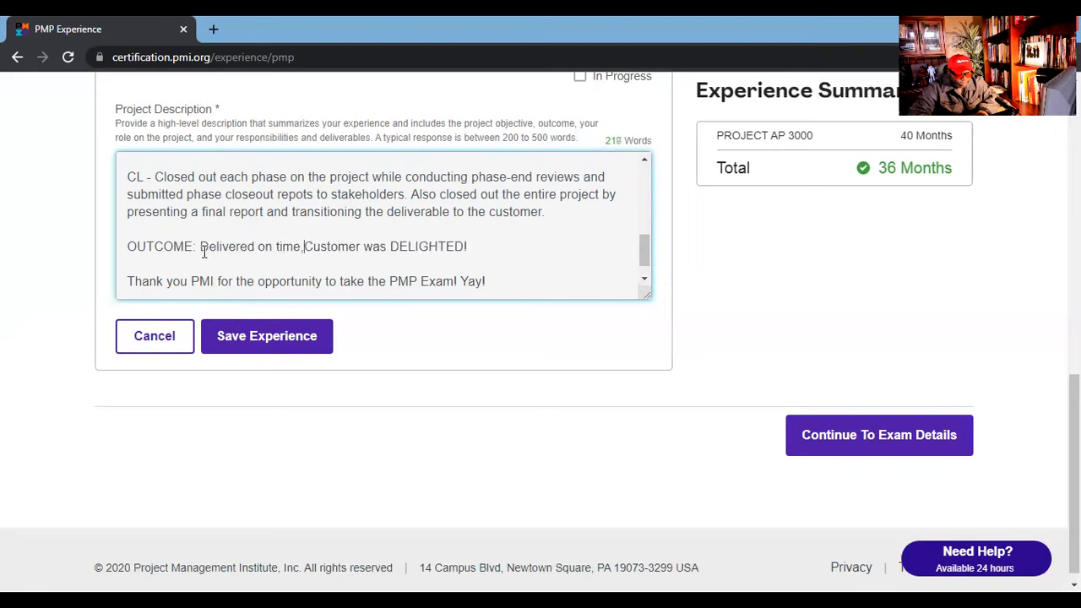
pyautogui.write(' on ')
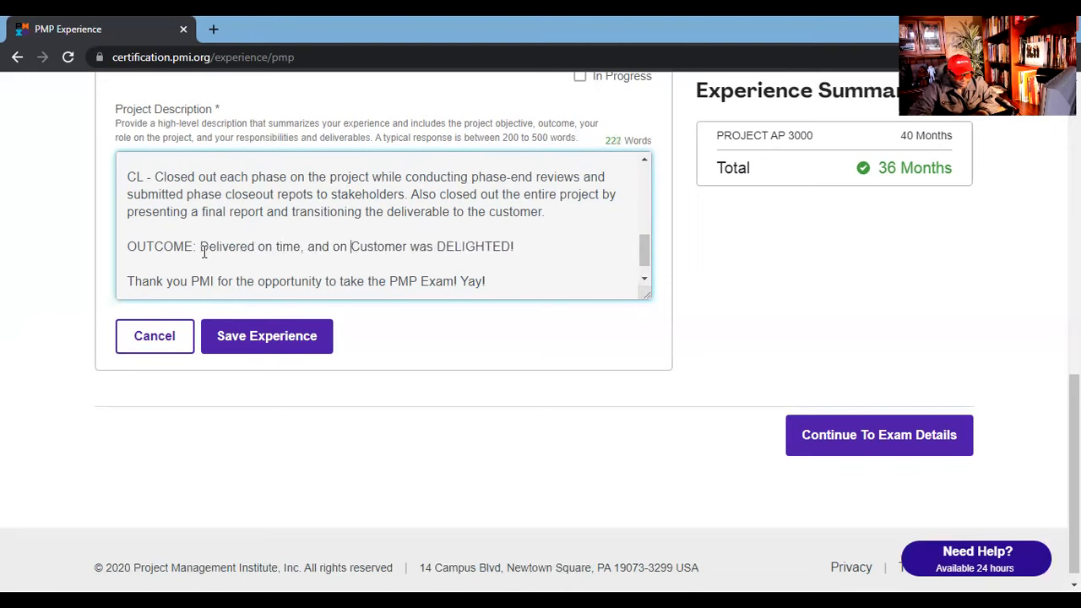
pyautogui.write('budget ')
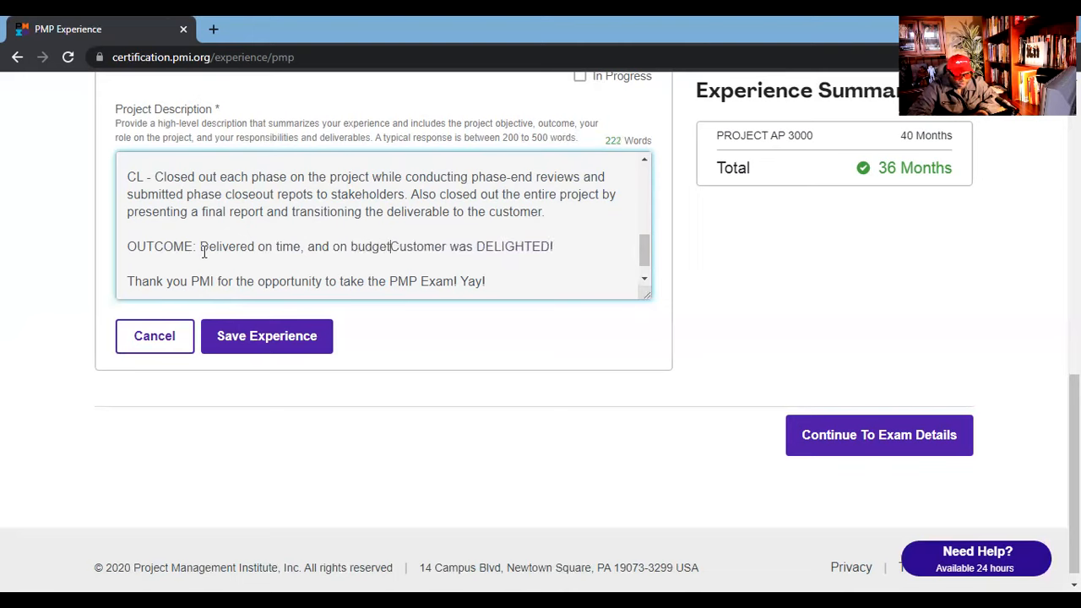
# Replace "Customer was DELIGHTED!" in the OUTCOME line with "The customer has implemented the solution and the entire project was a success.".
pyautogui.write(' The cu')
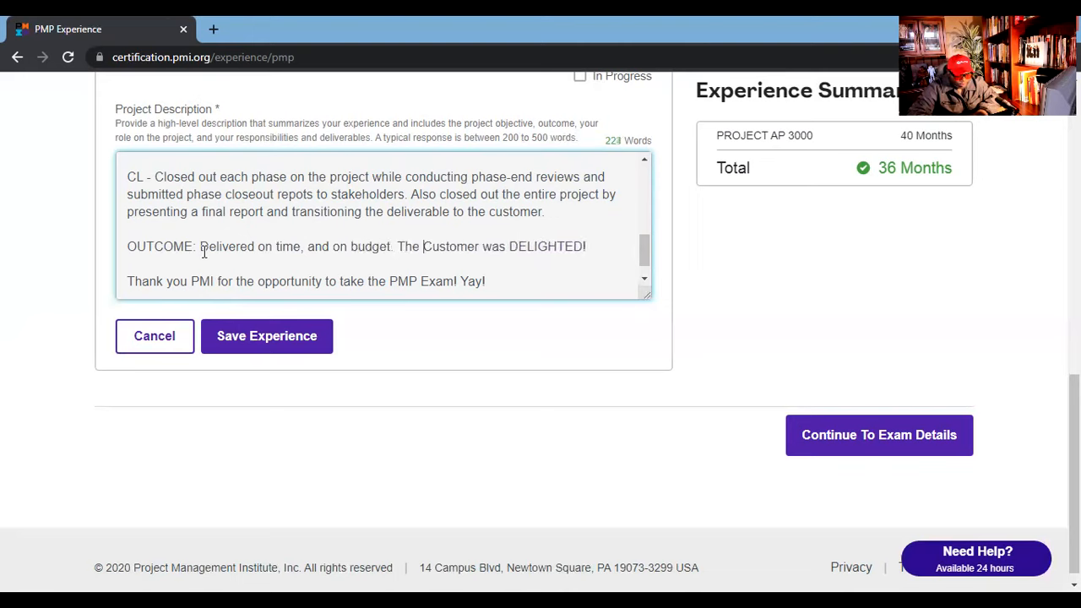
pyautogui.write('stomer has')
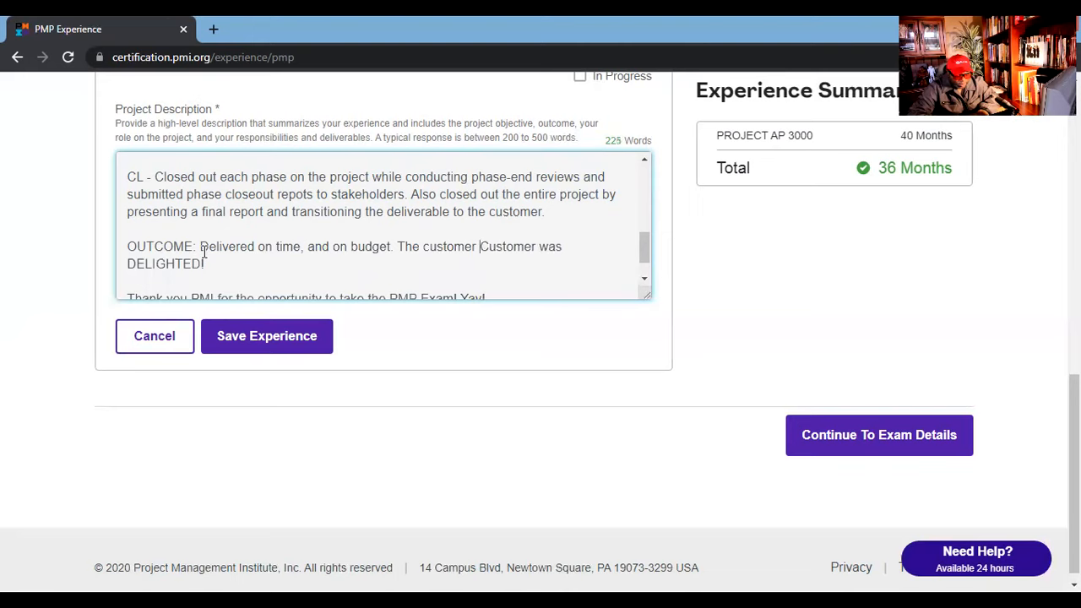
pyautogui.write(' implemented the solution and')
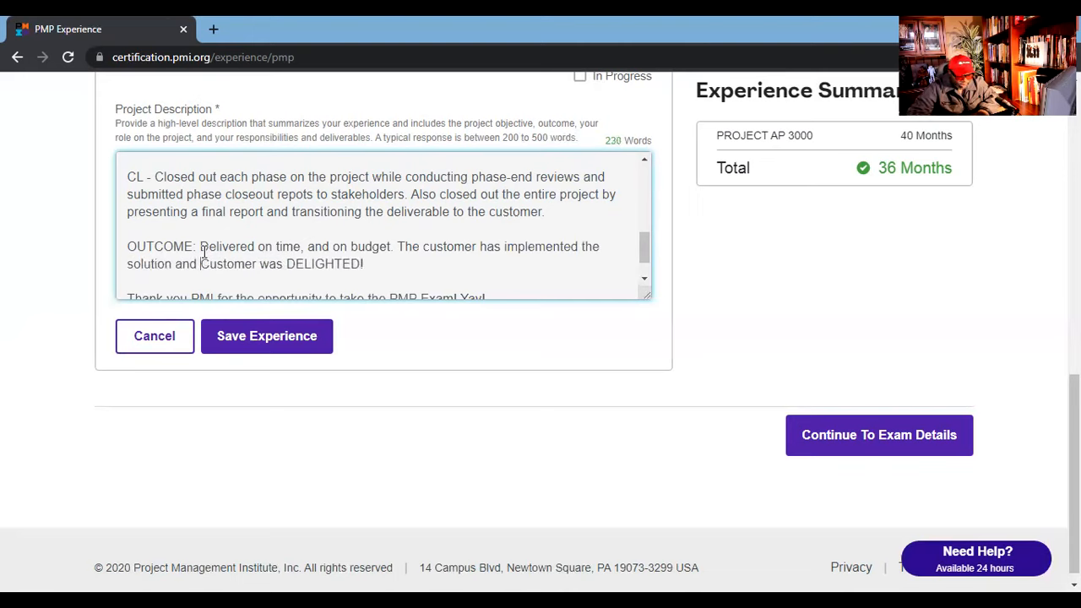
pyautogui.press('Delete')
pyautogui.press('Delete')
pyautogui.press('Delete')
pyautogui.press('Delete')
pyautogui.press('Delete')
pyautogui.press('Delete')
pyautogui.press('Delete')
pyautogui.press('Delete')
pyautogui.press('Delete')
pyautogui.press('Delete')
pyautogui.press('Delete')
pyautogui.press('Delete')
pyautogui.press('Delete')
pyautogui.press('Delete')
pyautogui.press('Delete')
pyautogui.press('Delete')
pyautogui.press('Delete')
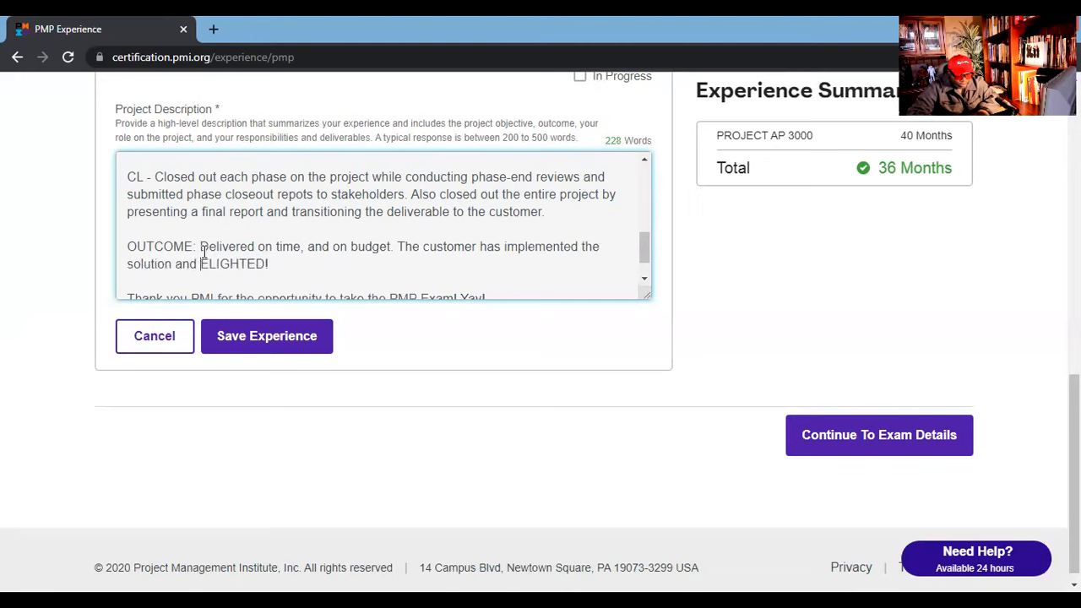
pyautogui.press('Delete')
pyautogui.press('Delete')
pyautogui.press('Delete')
pyautogui.press('Delete')
pyautogui.press('Delete')
pyautogui.press('Delete')
pyautogui.write('the entire project was a success')
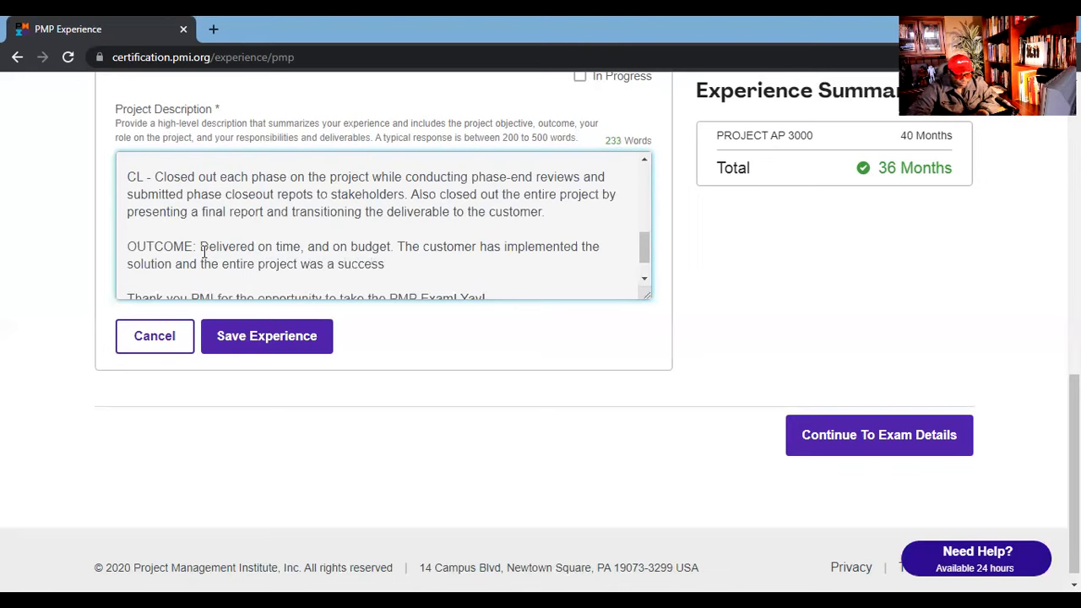
pyautogui.write('.')
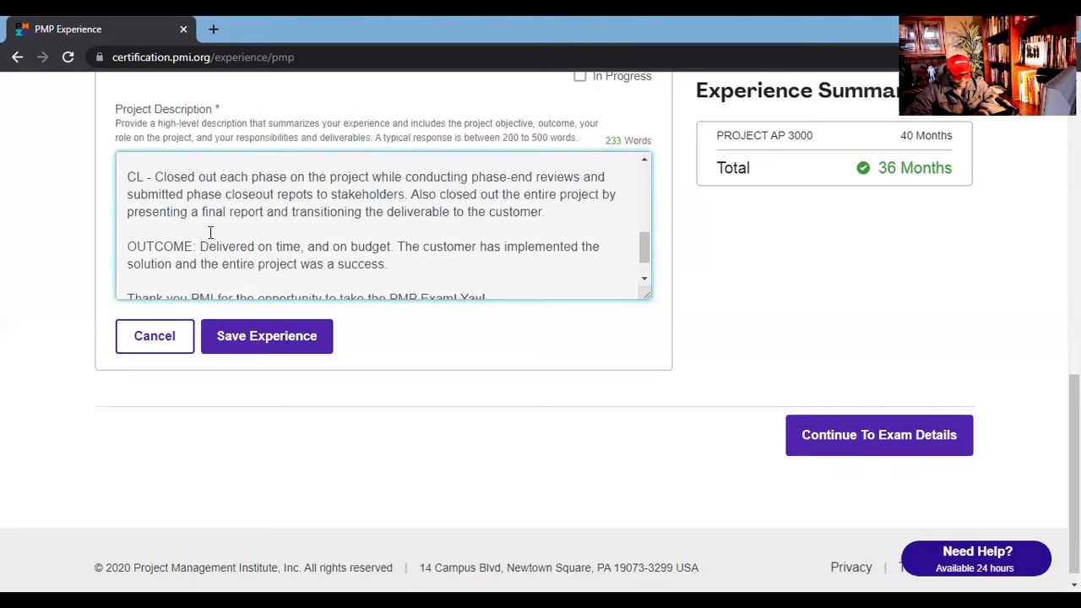
# Delete the closing "Thank you PMI for the opportunity to take the PMP Exam! Yay!" line from the project description.
pyautogui.press('Right')
pyautogui.press('Right')
pyautogui.hotkey('shift', 'Down')
pyautogui.hotkey('shift', 'Down')
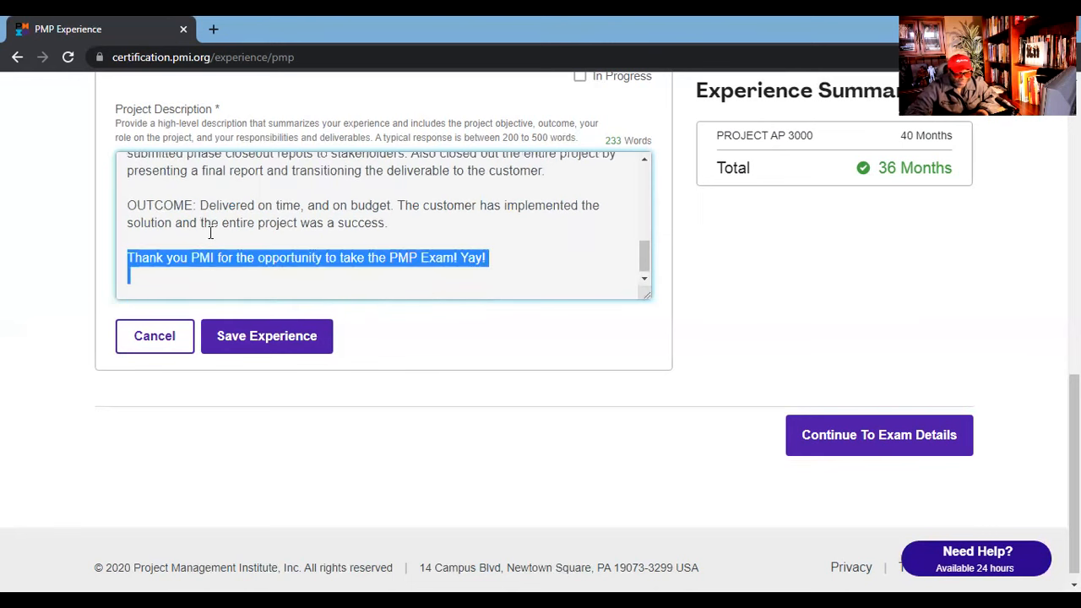
pyautogui.press('BackSpace')
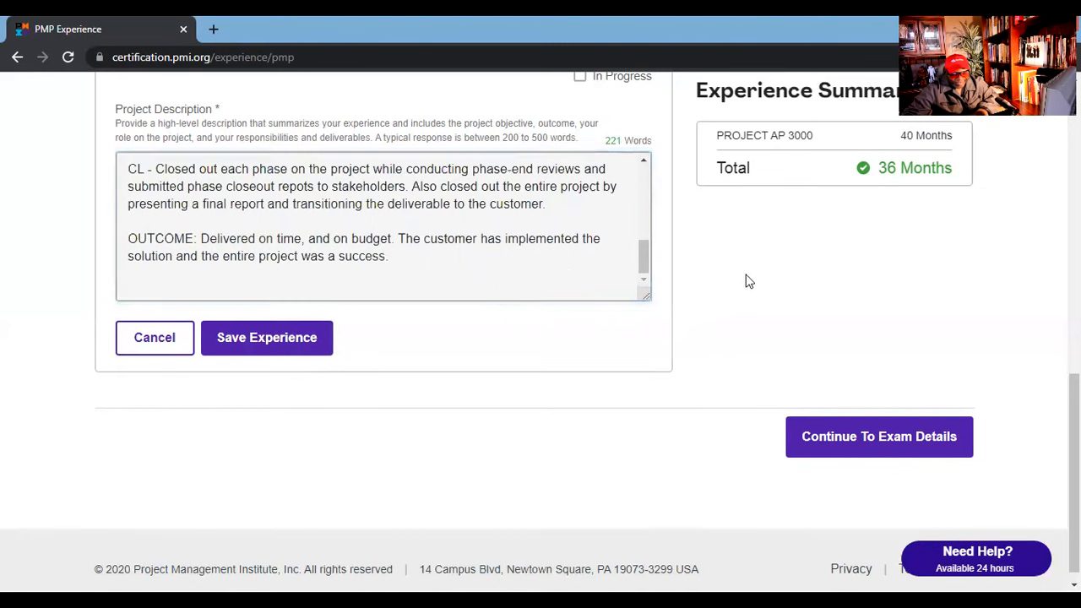
# Review the start of the project description and the project, organization, methodology, budget and date fields above it.
pyautogui.scroll(1, 527, 294)
pyautogui.scroll(3, 527, 294)
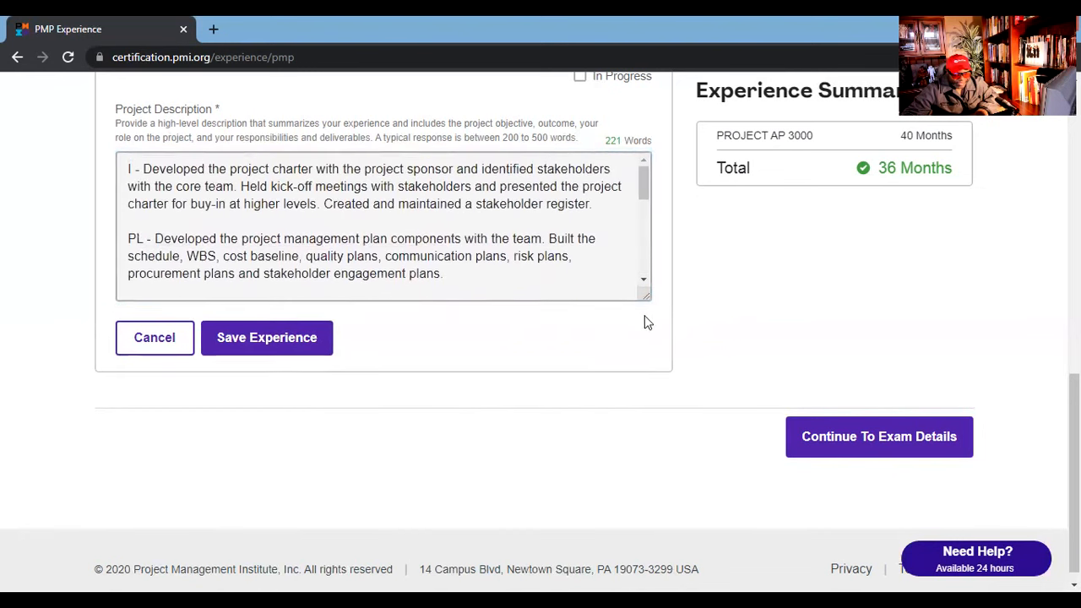
pyautogui.scroll(3, 663, 325)
pyautogui.scroll(2, 659, 328)
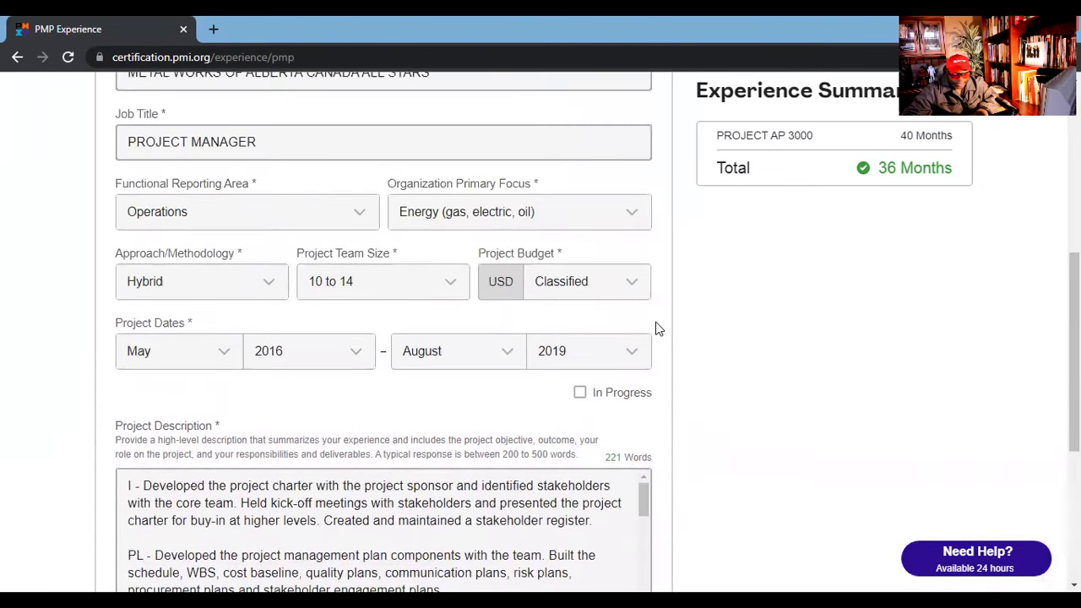
pyautogui.scroll(4, 650, 338)
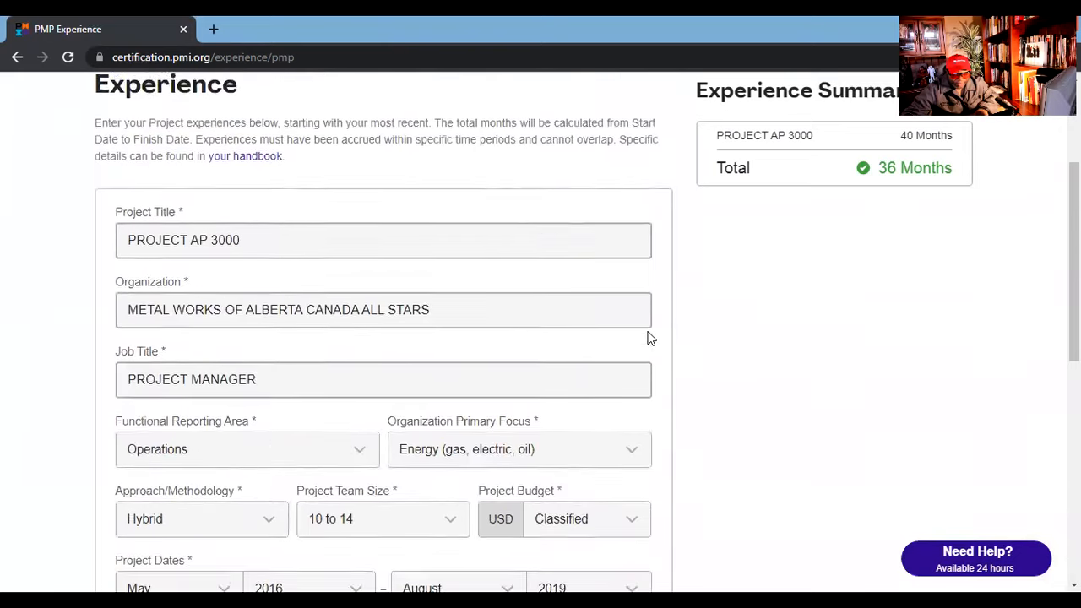
pyautogui.scroll(-2, 638, 342)
pyautogui.scroll(-7, 638, 342)
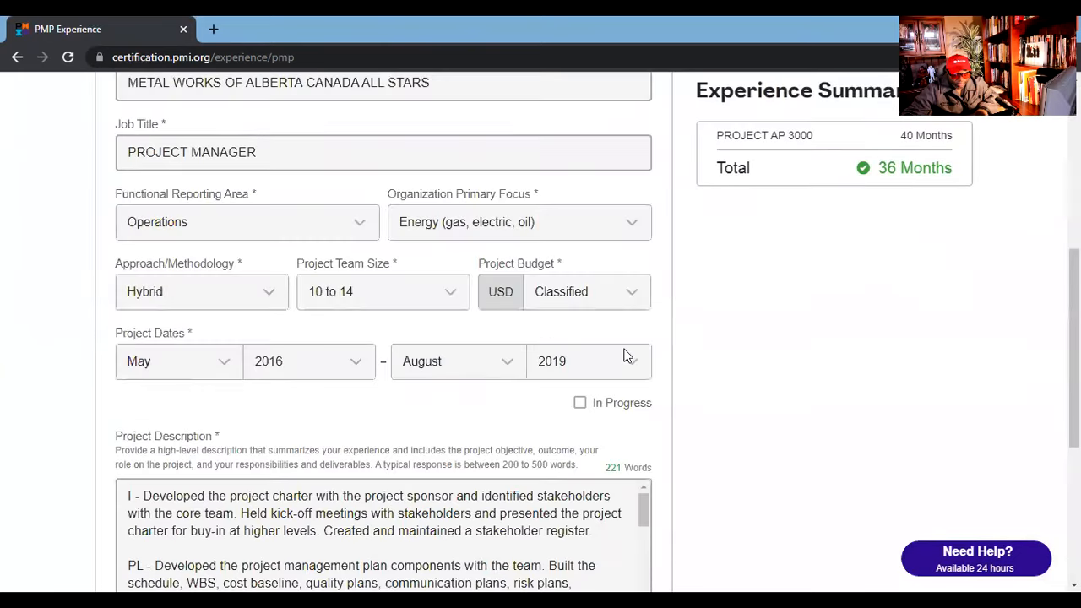
# Save the edited PROJECT AP 3000 experience and review its saved description, organization, methodology, budget and date details.
pyautogui.click(295, 333)
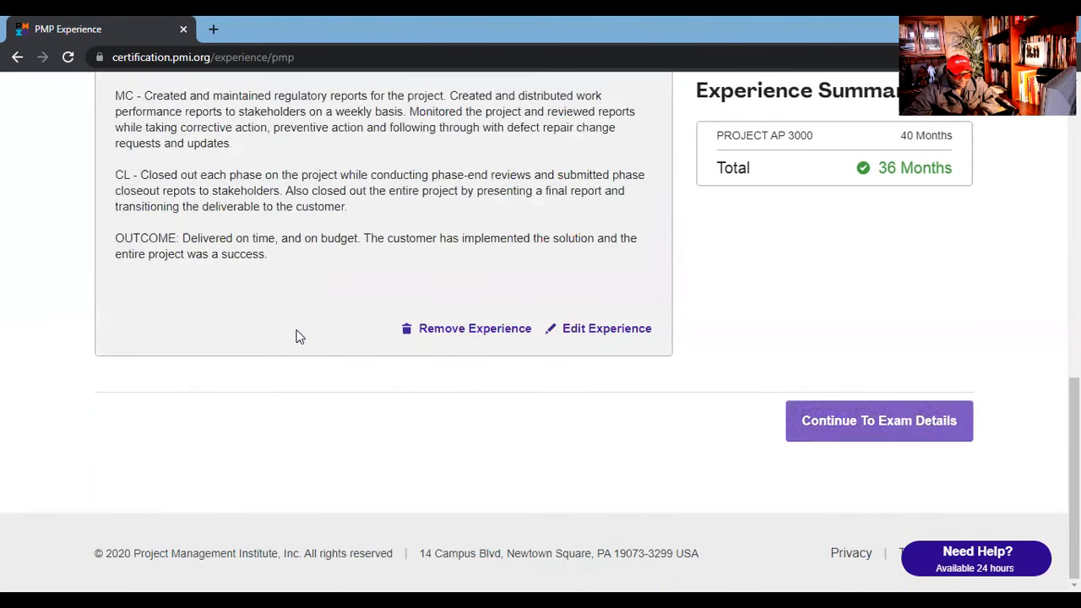
pyautogui.scroll(3, 312, 290)
pyautogui.scroll(3, 312, 290)
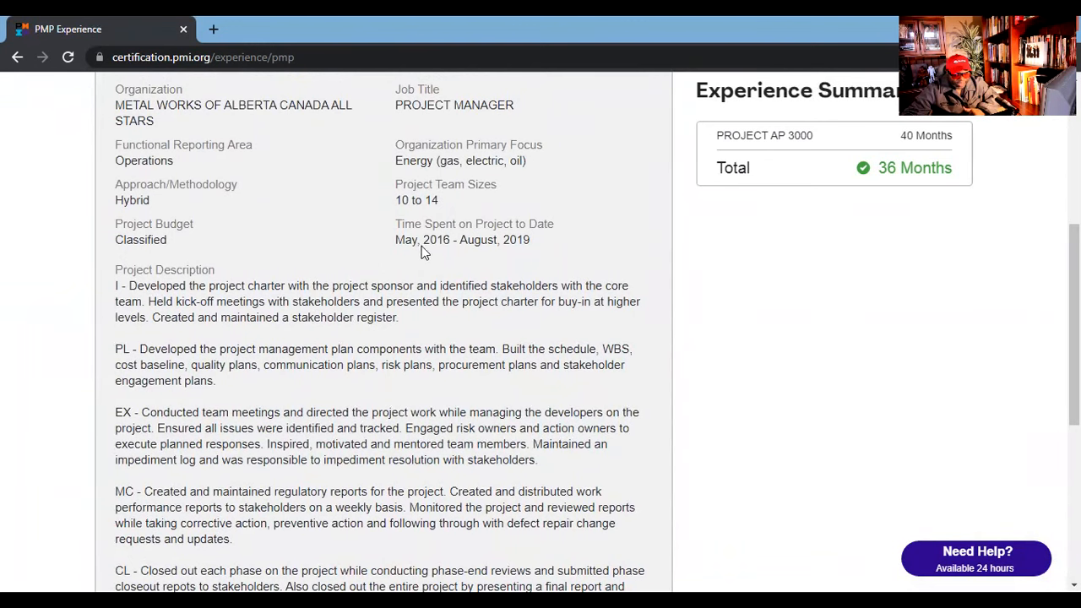
pyautogui.scroll(2, 828, 195)
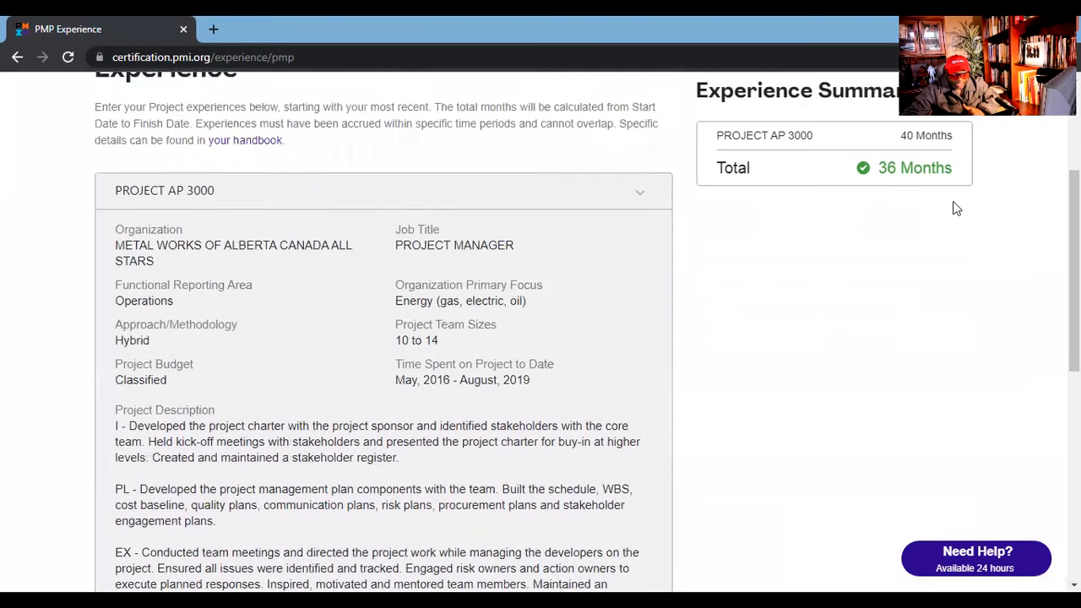
# Check the months credited to PROJECT AP 3000 and the total months in the Experience Summary.
pyautogui.moveTo(732, 133); pyautogui.dragTo(907, 143)
pyautogui.click(900, 140)
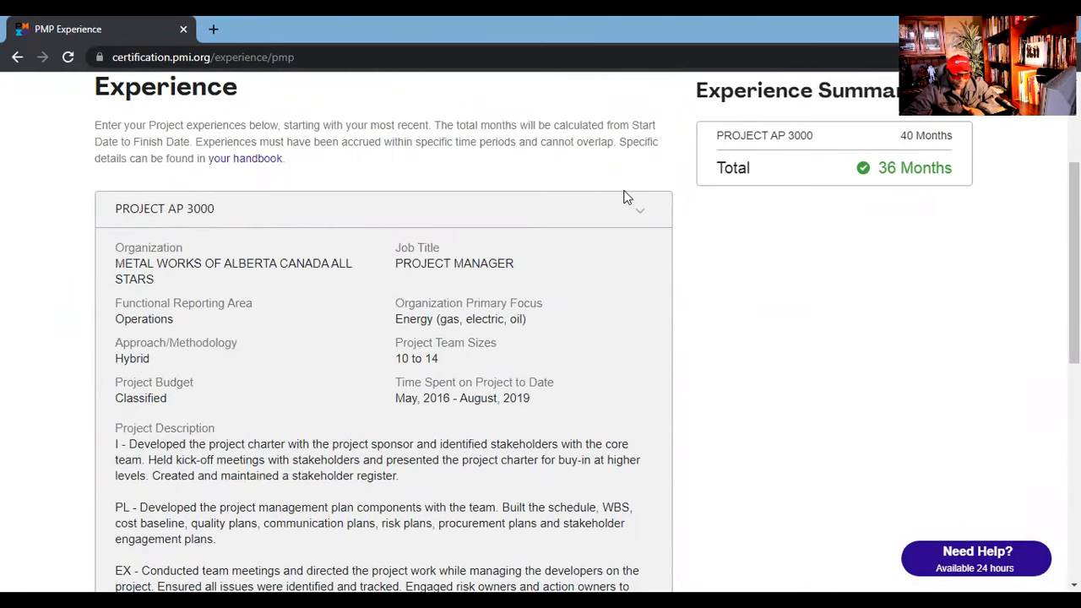
pyautogui.moveTo(712, 173); pyautogui.dragTo(974, 186)
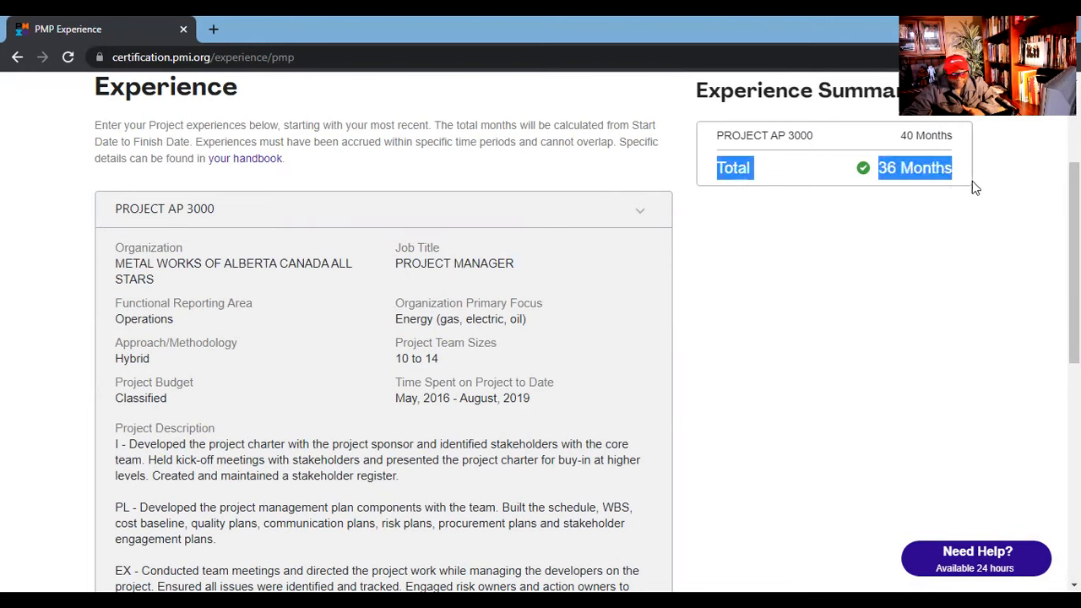
pyautogui.click(792, 255)
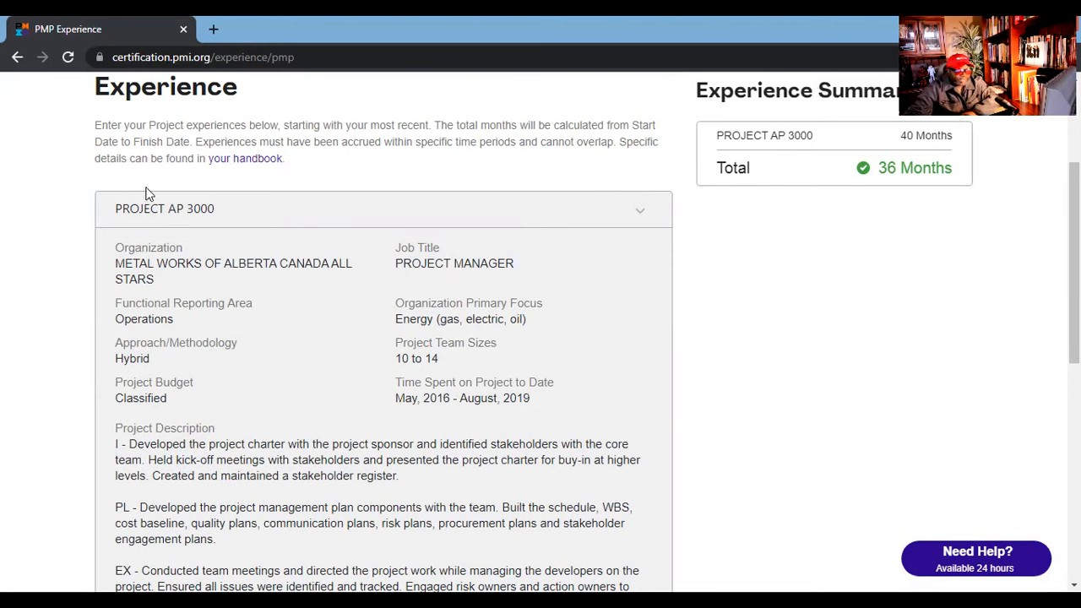